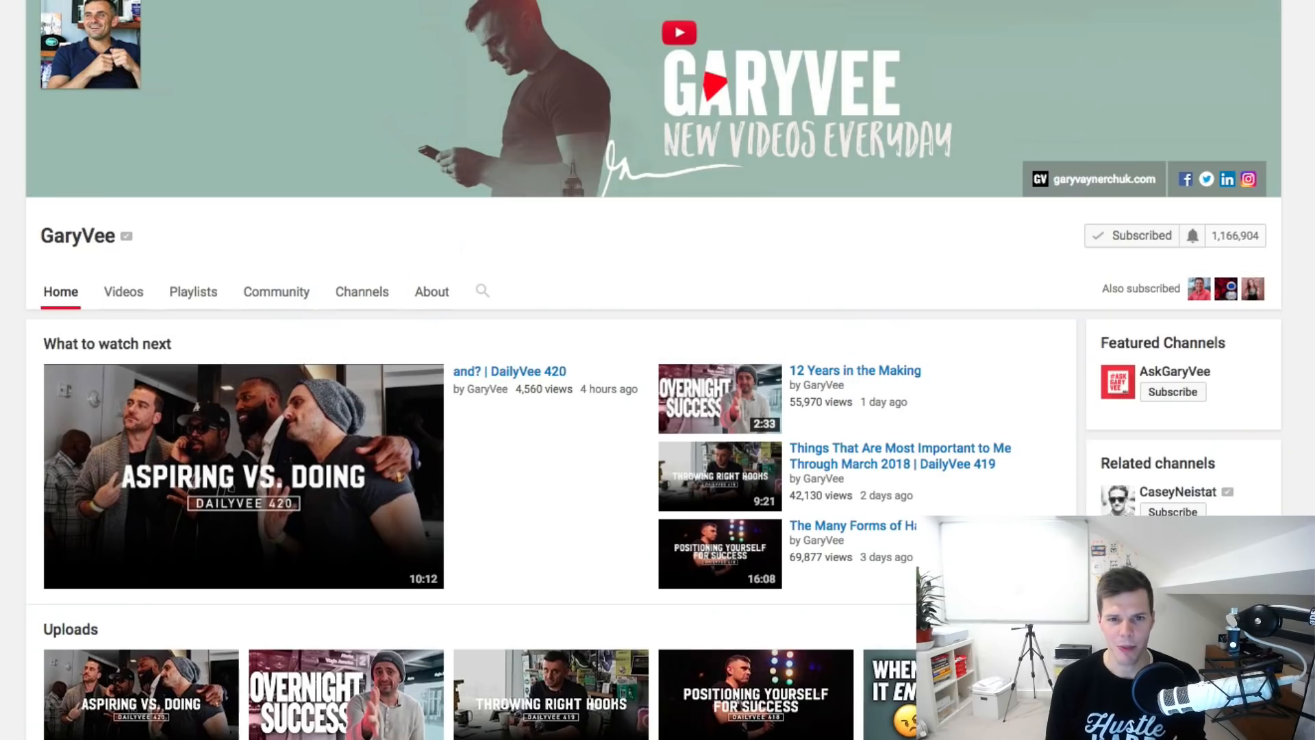
Examine the thumbnail styles across GaryVee's uploaded YouTube videos, loading more of the older uploads.
scroll(430, 445, "down", 3)
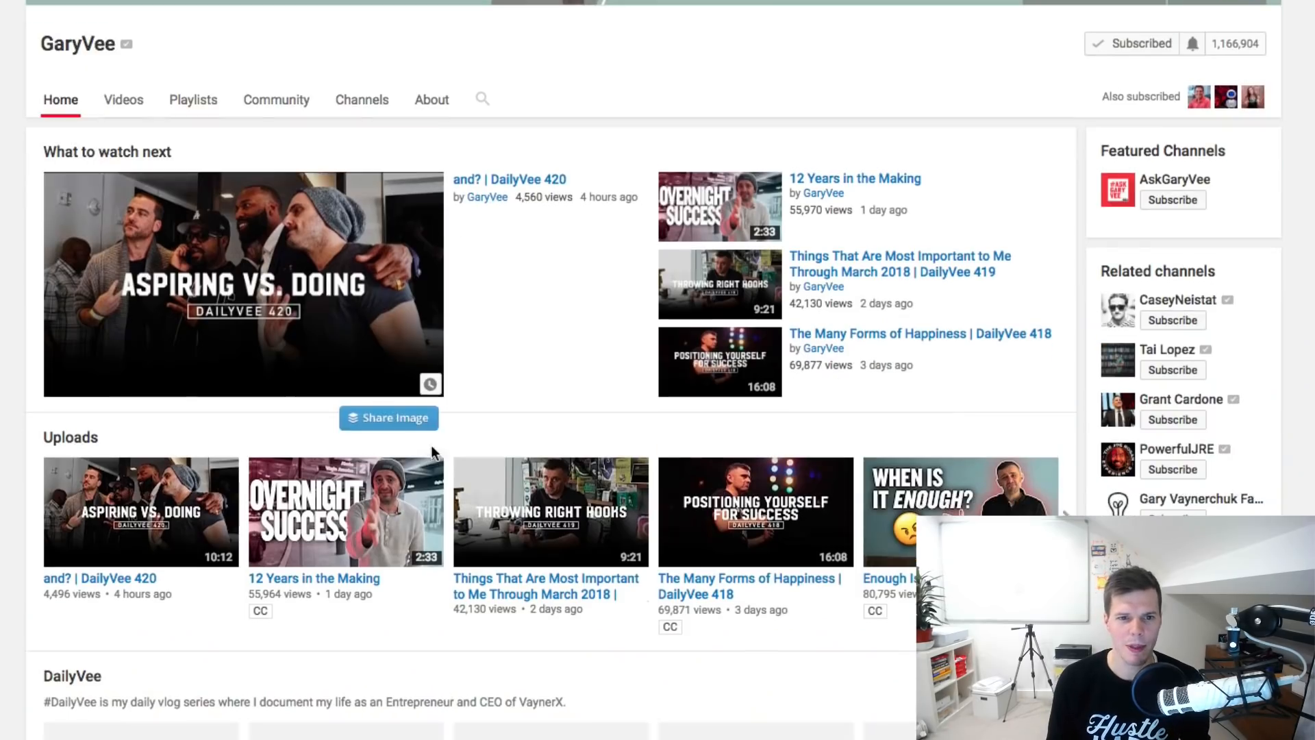
left_click(119, 104)
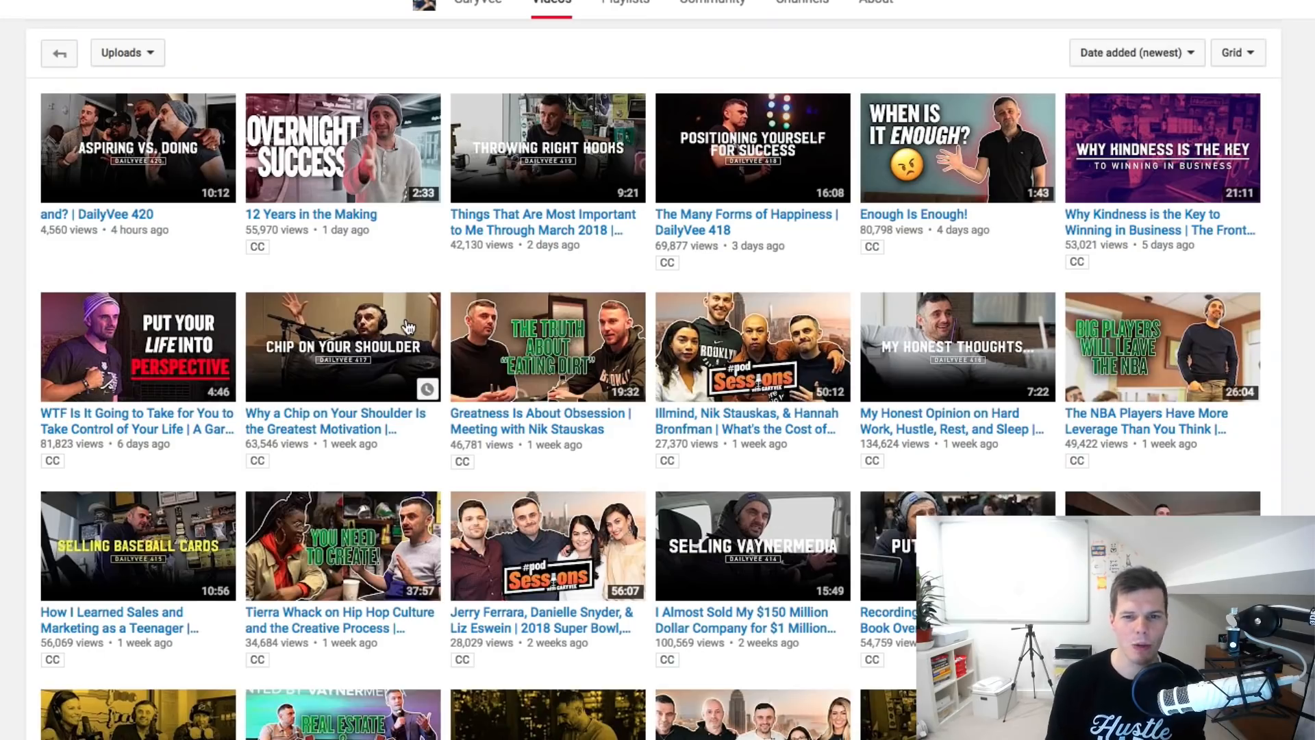
scroll(409, 328, "down", 3)
scroll(409, 327, "down", 2)
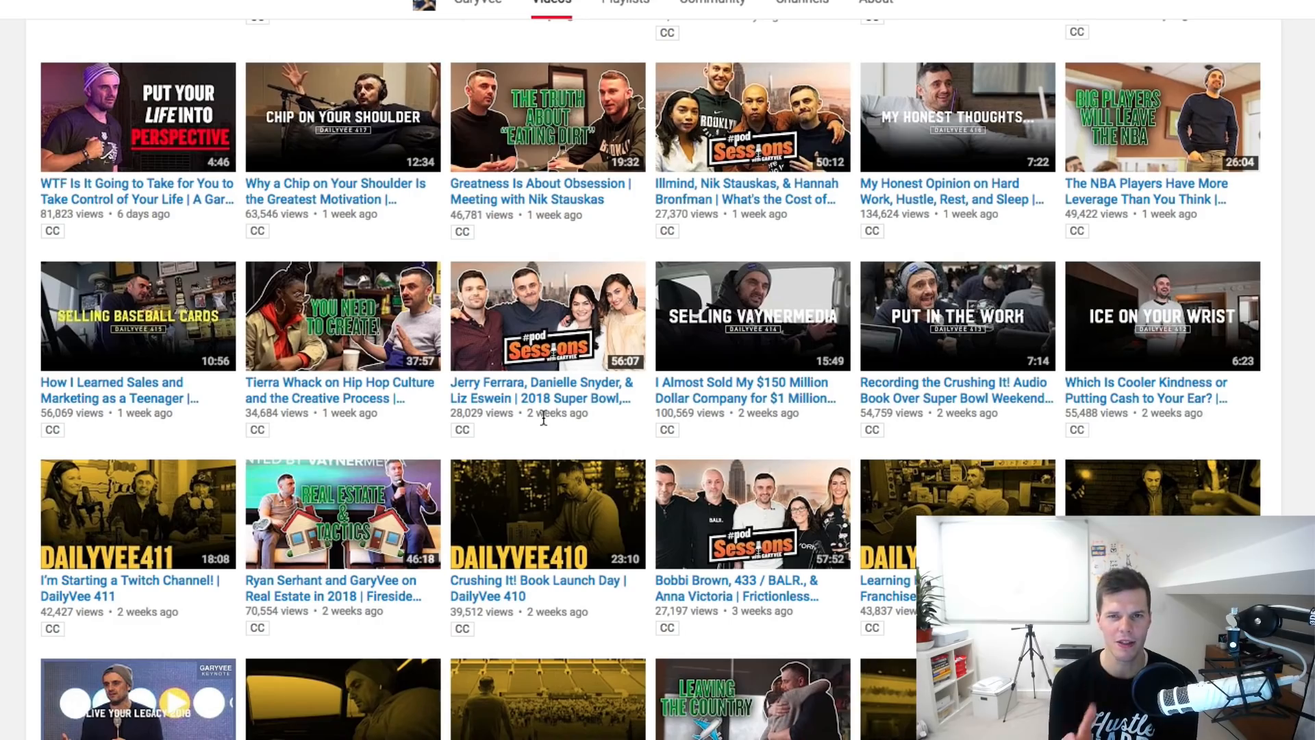
scroll(543, 417, "down", 4)
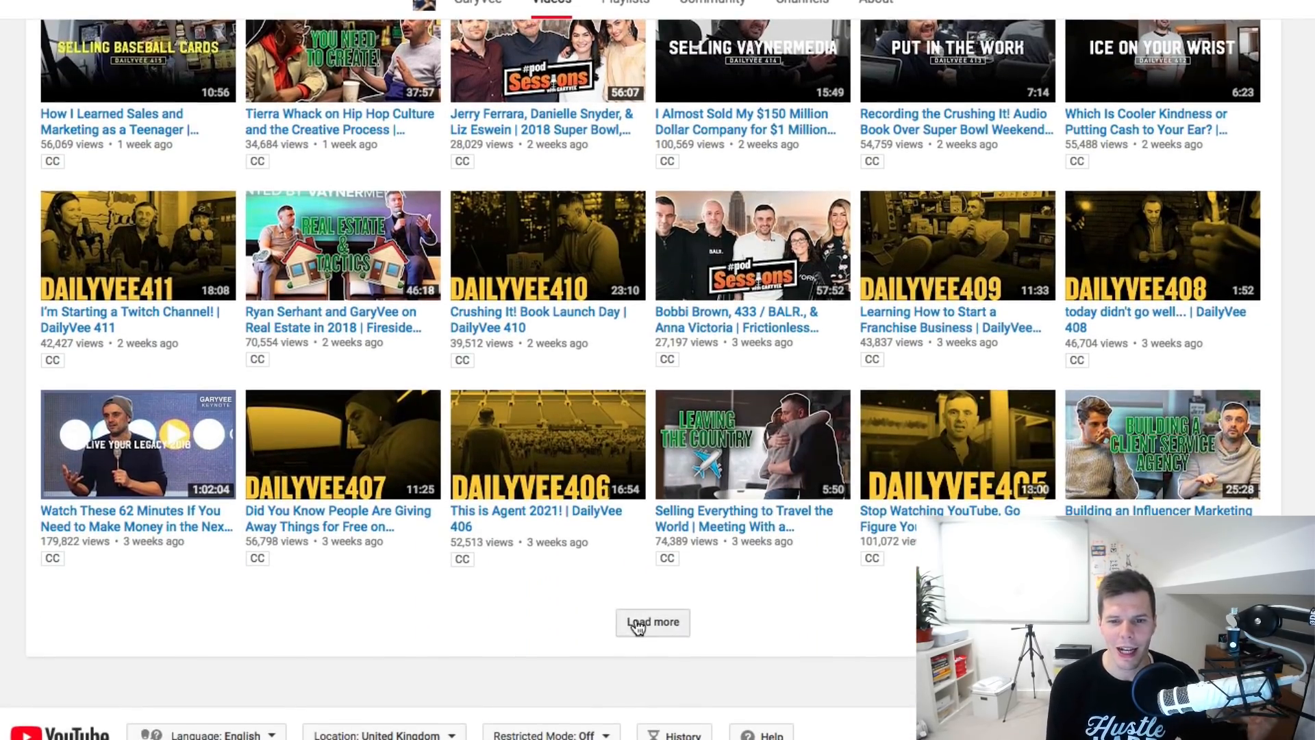
left_click(653, 710)
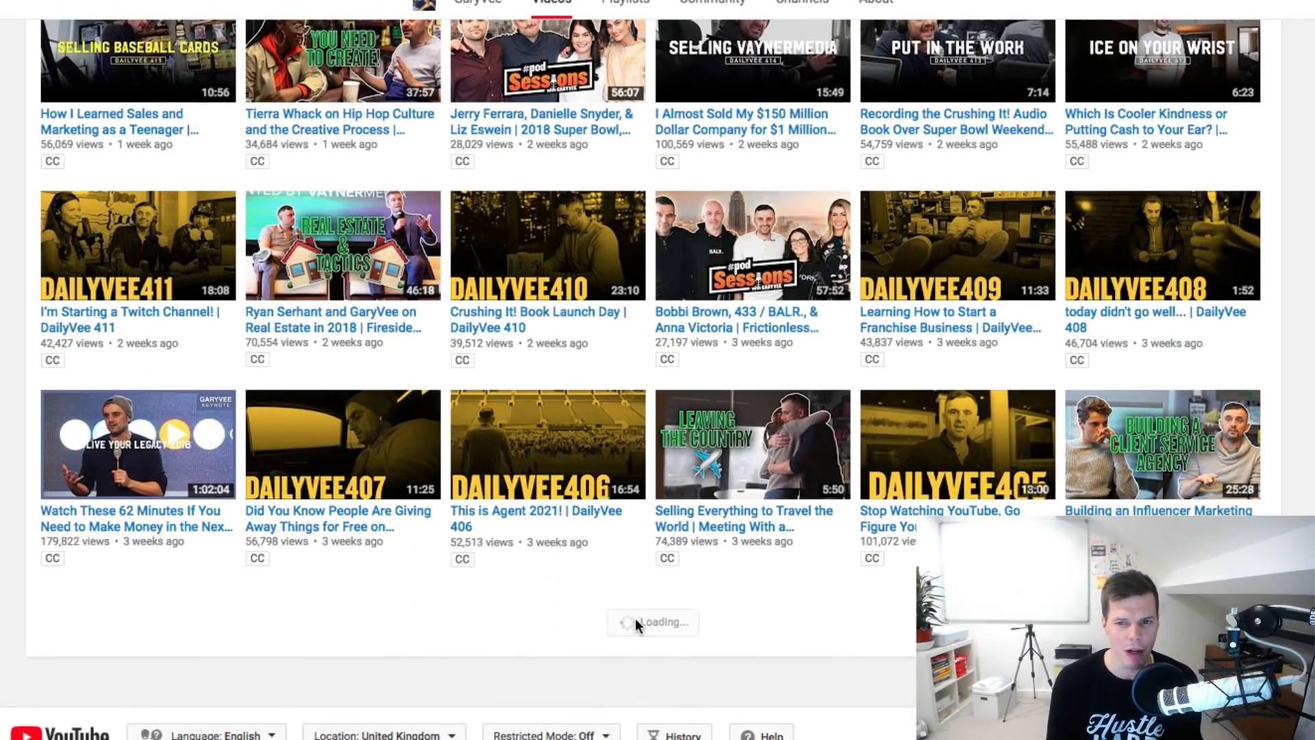
scroll(637, 627, "down", 4)
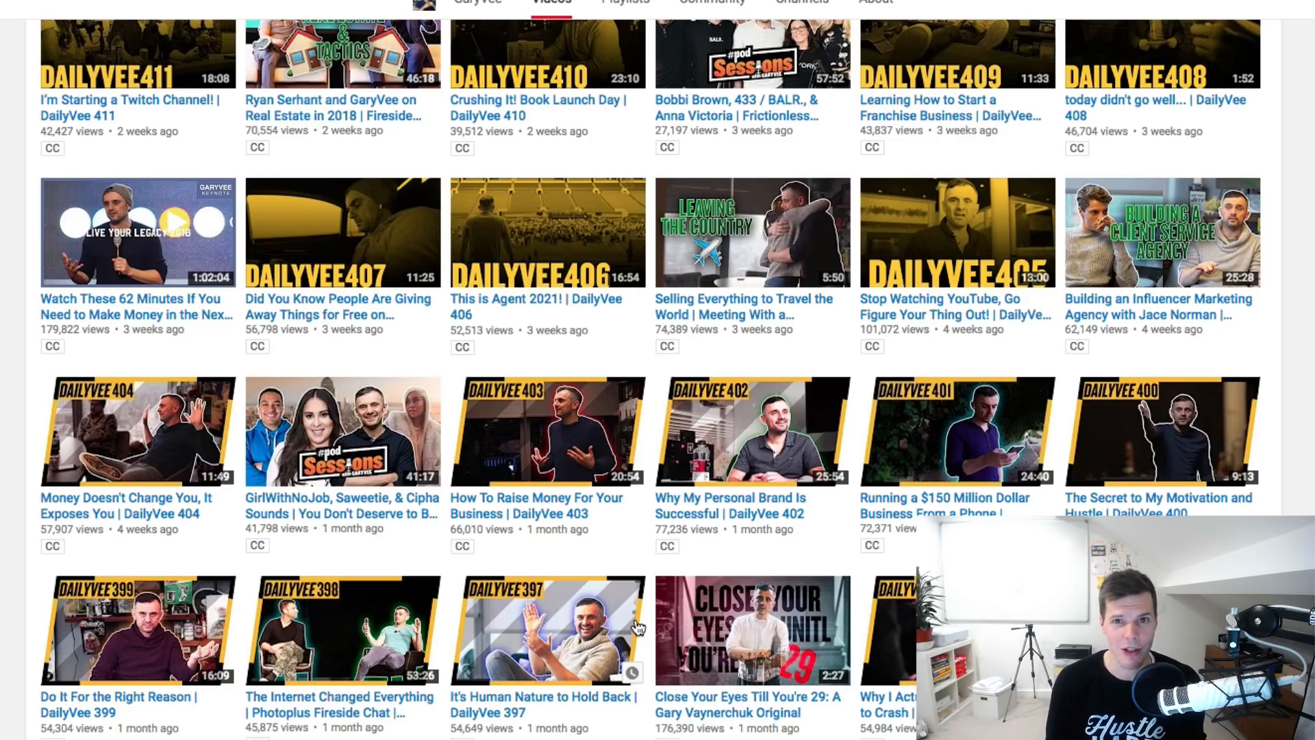
scroll(637, 627, "down", 4)
scroll(637, 627, "up", 1)
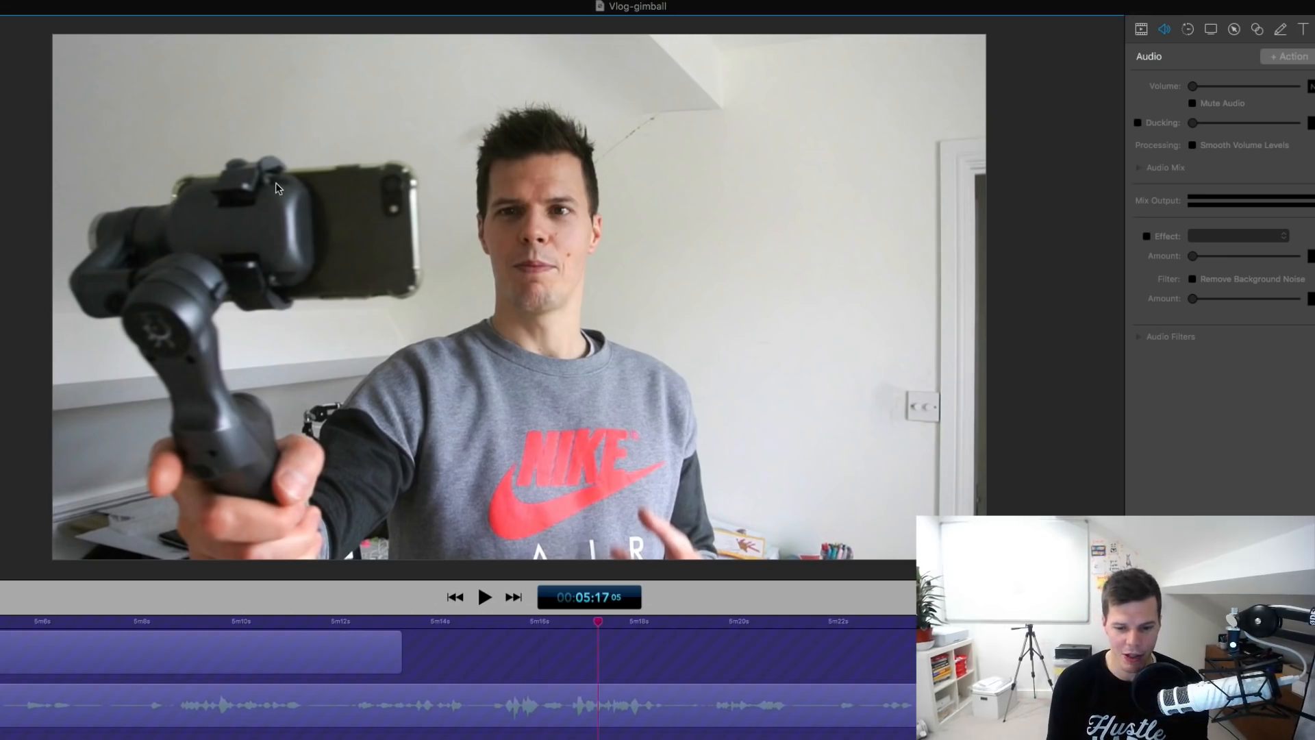
Capture the video editor window, paused on the gimbal shot, as a snapshot in Skitch, without any arrow annotation.
key("super+shift+4")
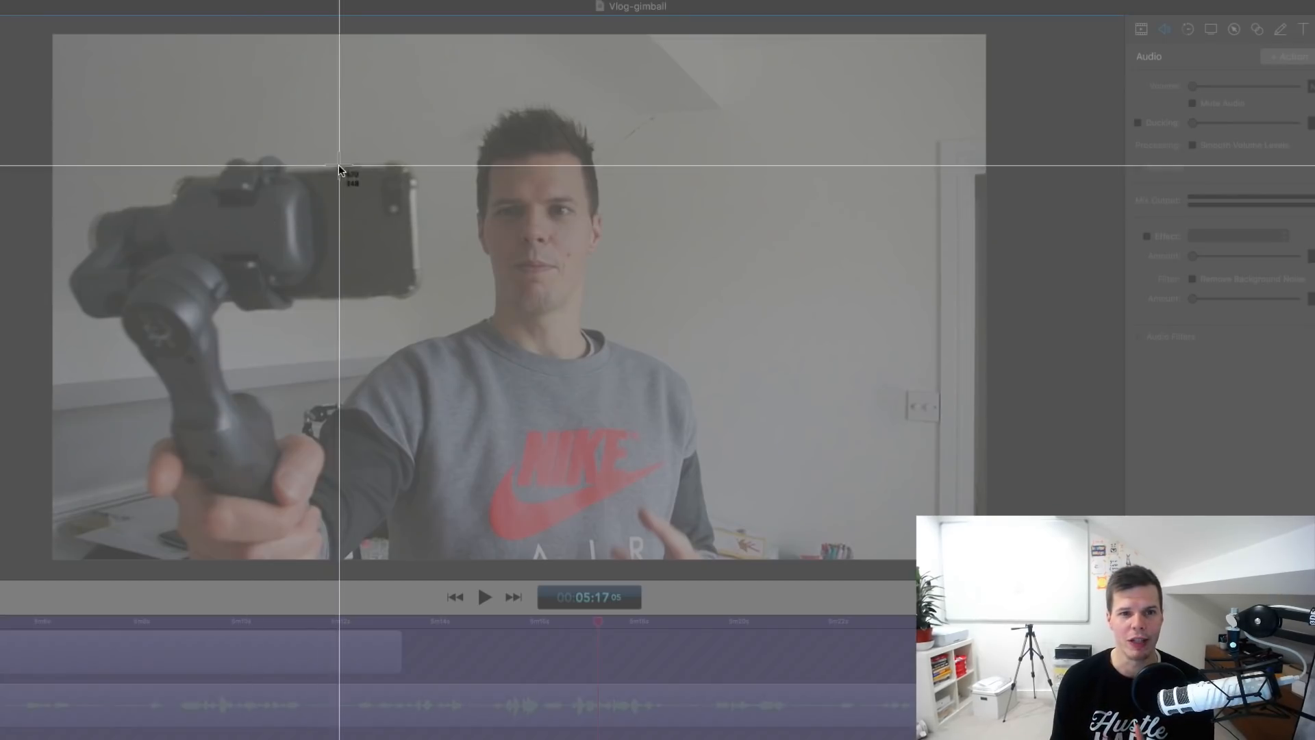
key("Escape")
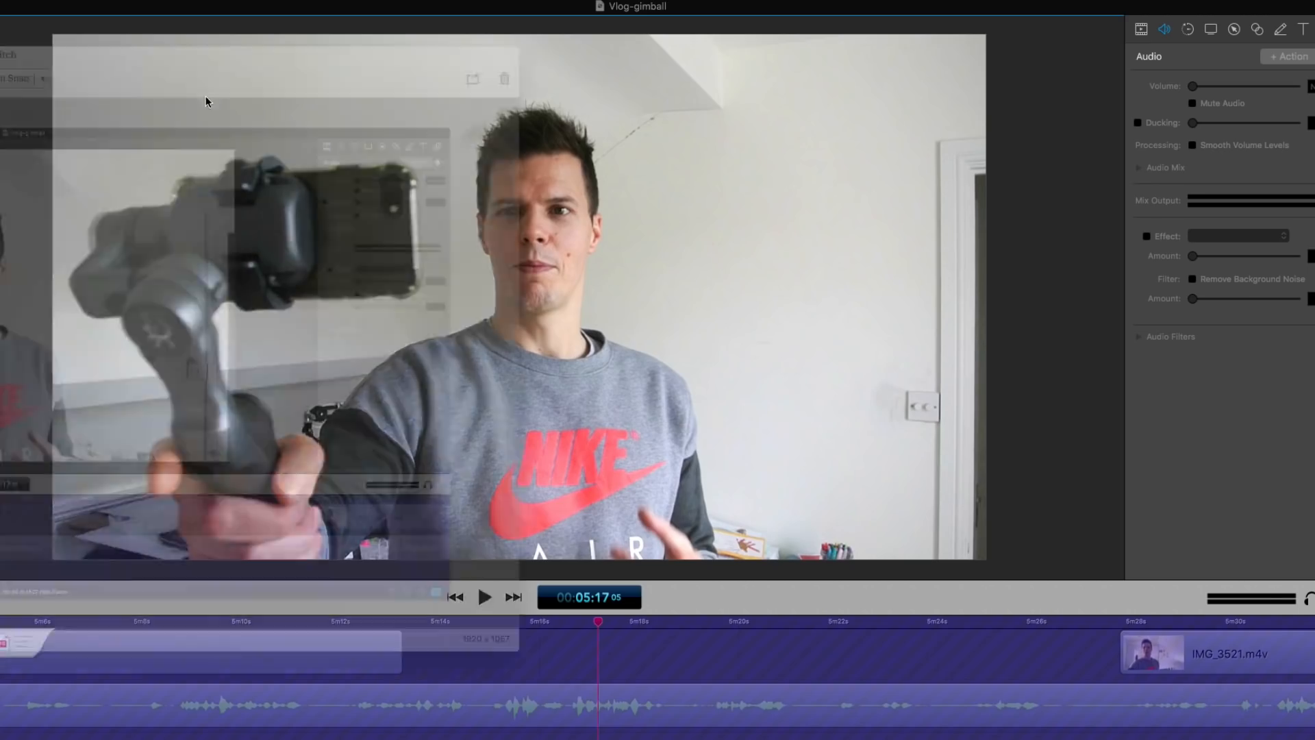
mouse_move(207, 100)
left_mouse_down()
mouse_move(682, 115)
mouse_move(661, 53)
left_mouse_up()
left_click_drag(175, 195, 301, 280)
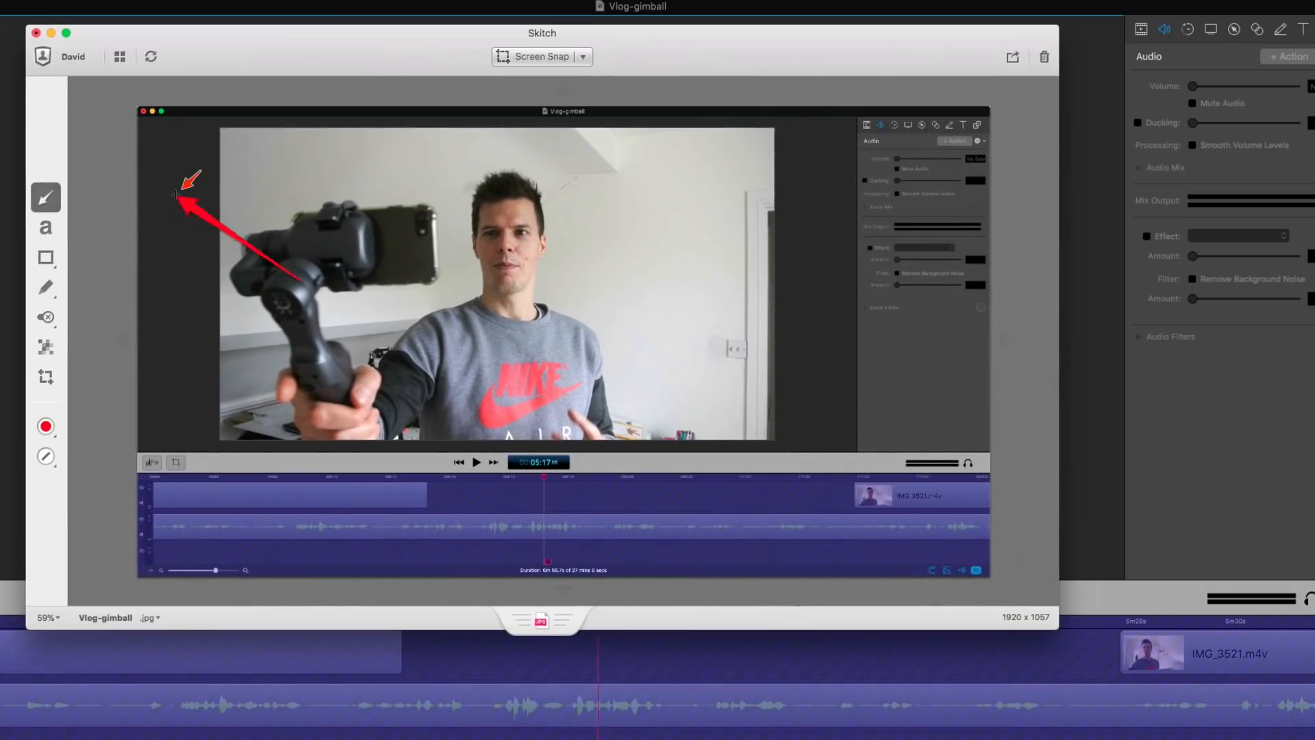
key("super+z")
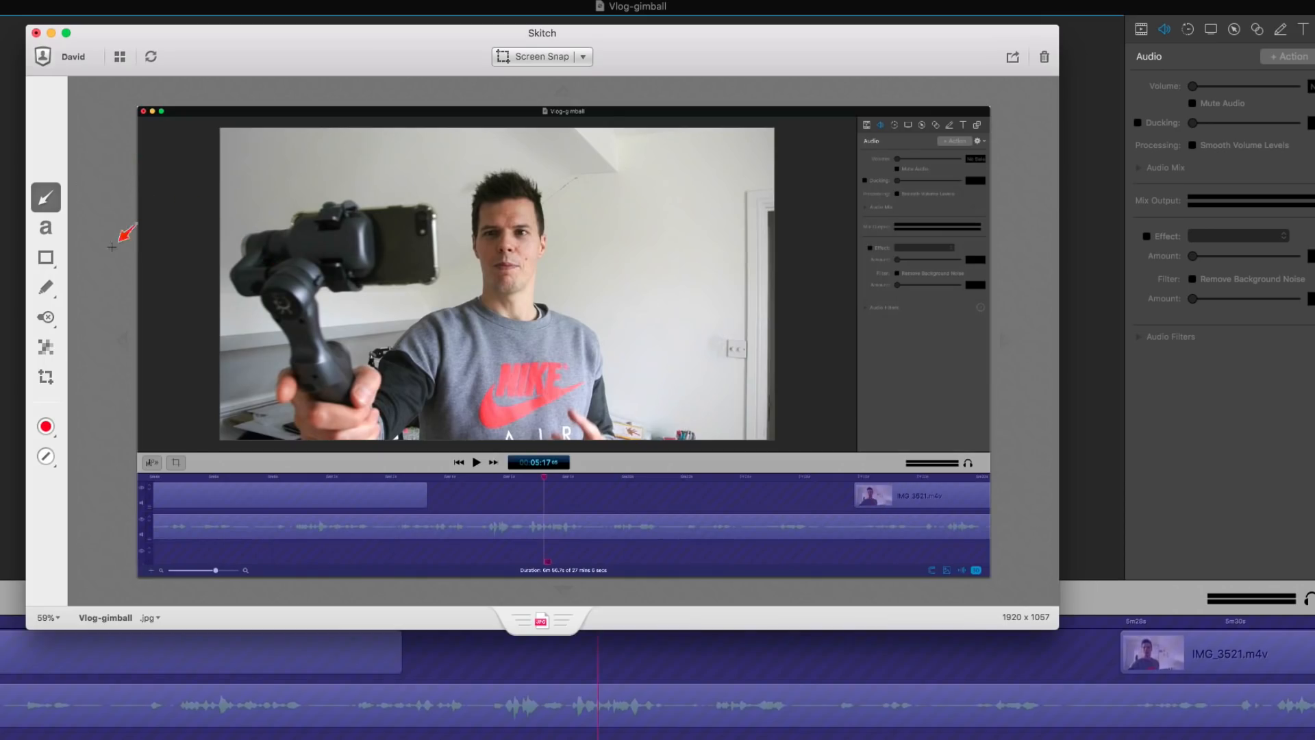
Crop the snapshot to just the video frame, at 1238 x 701 pixels.
left_click(46, 377)
left_click_drag(172, 130, 250, 150)
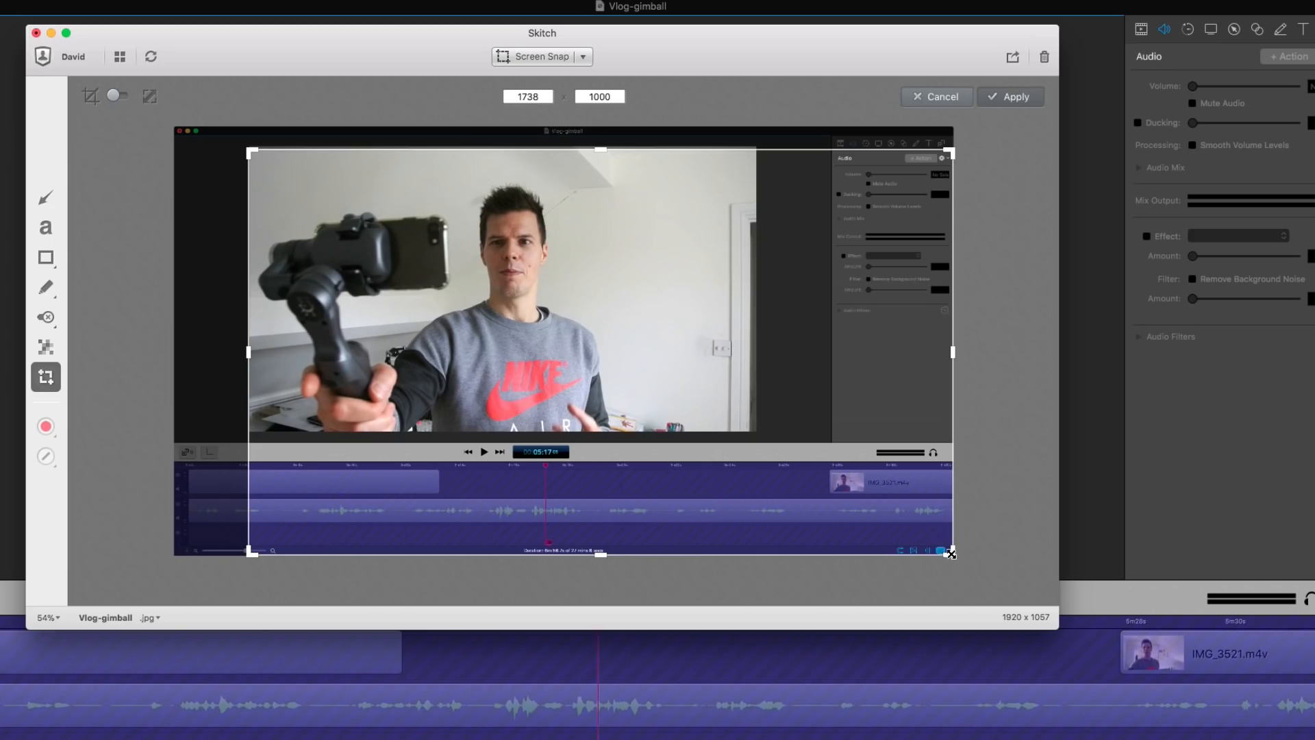
left_click_drag(950, 552, 775, 444)
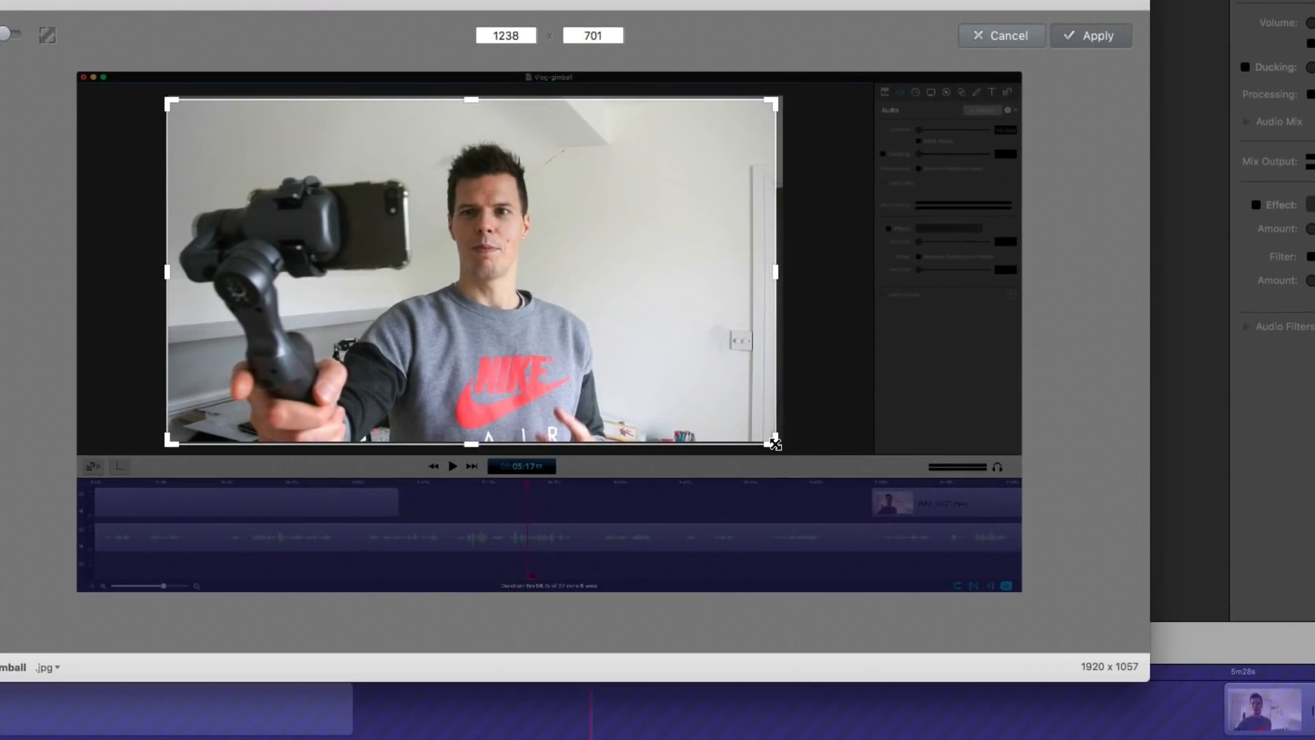
left_click(1096, 35)
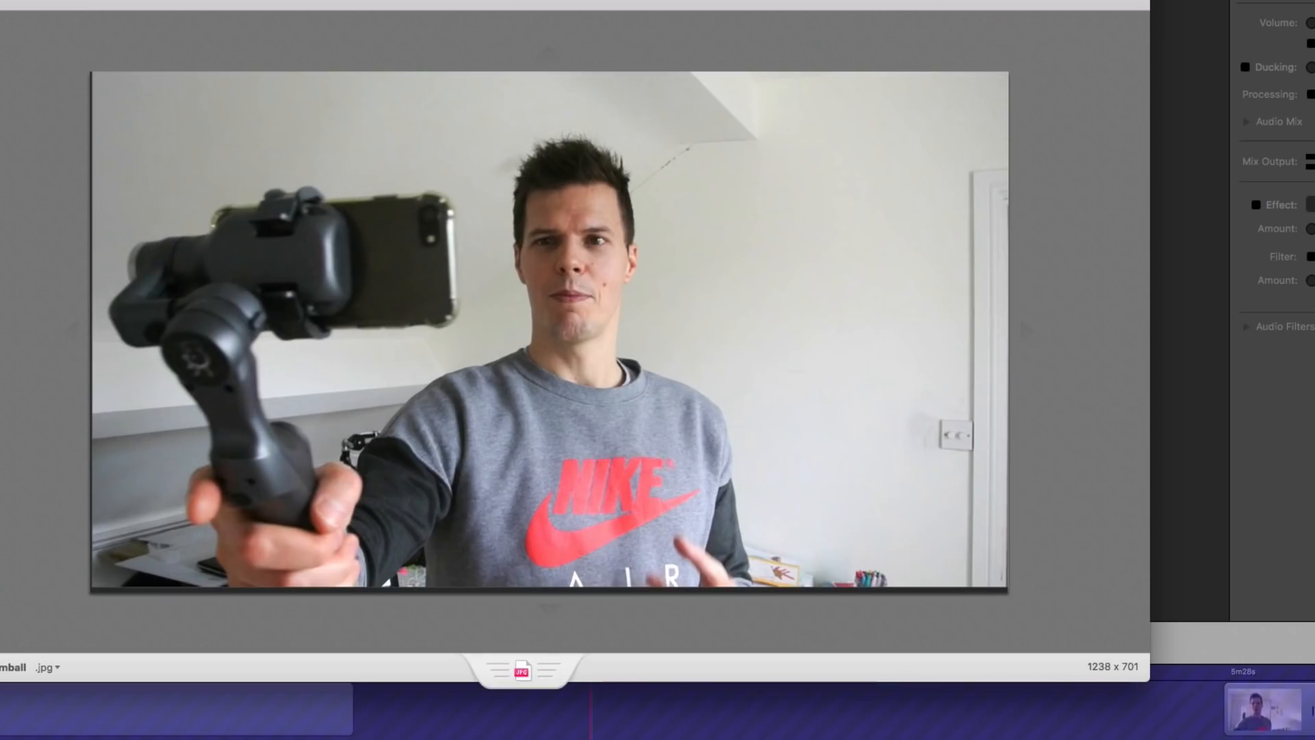
Trim the dark strips along the image's left and bottom edges, cropping it to 1230 x 693 pixels.
left_click(2, 356)
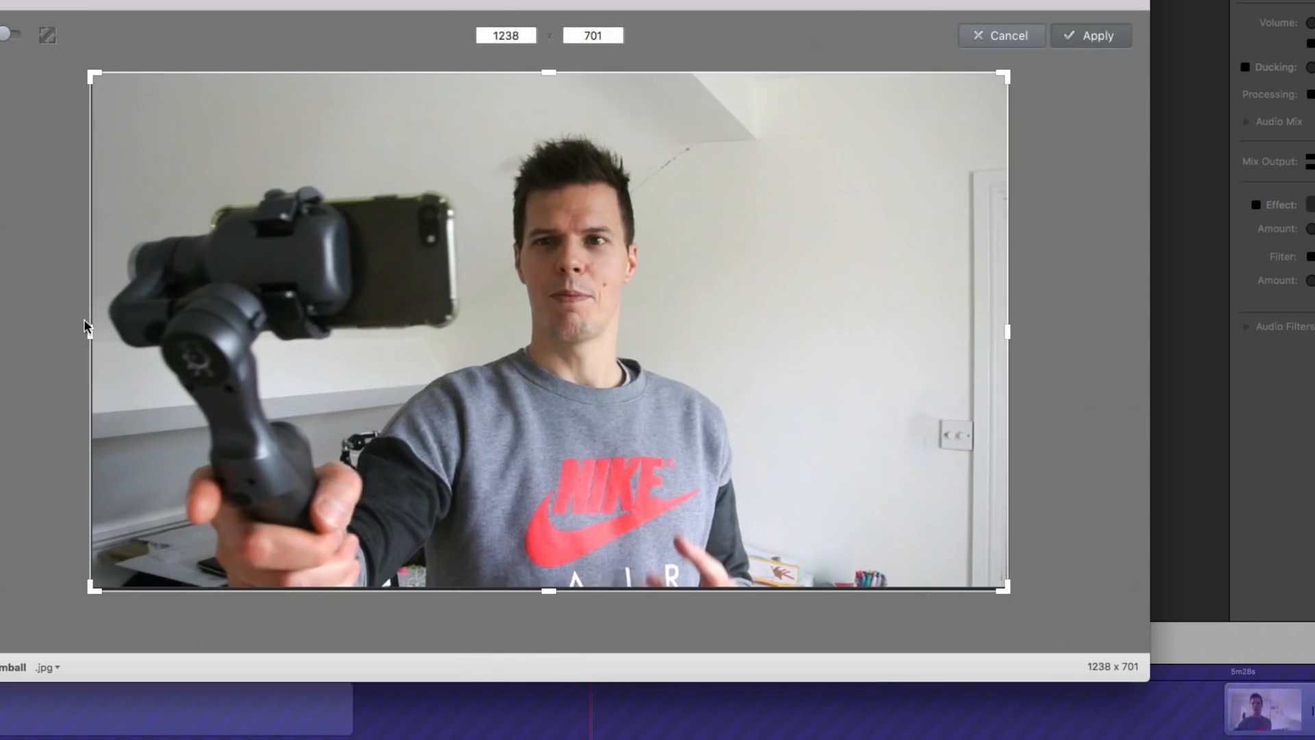
left_click_drag(89, 327, 95, 327)
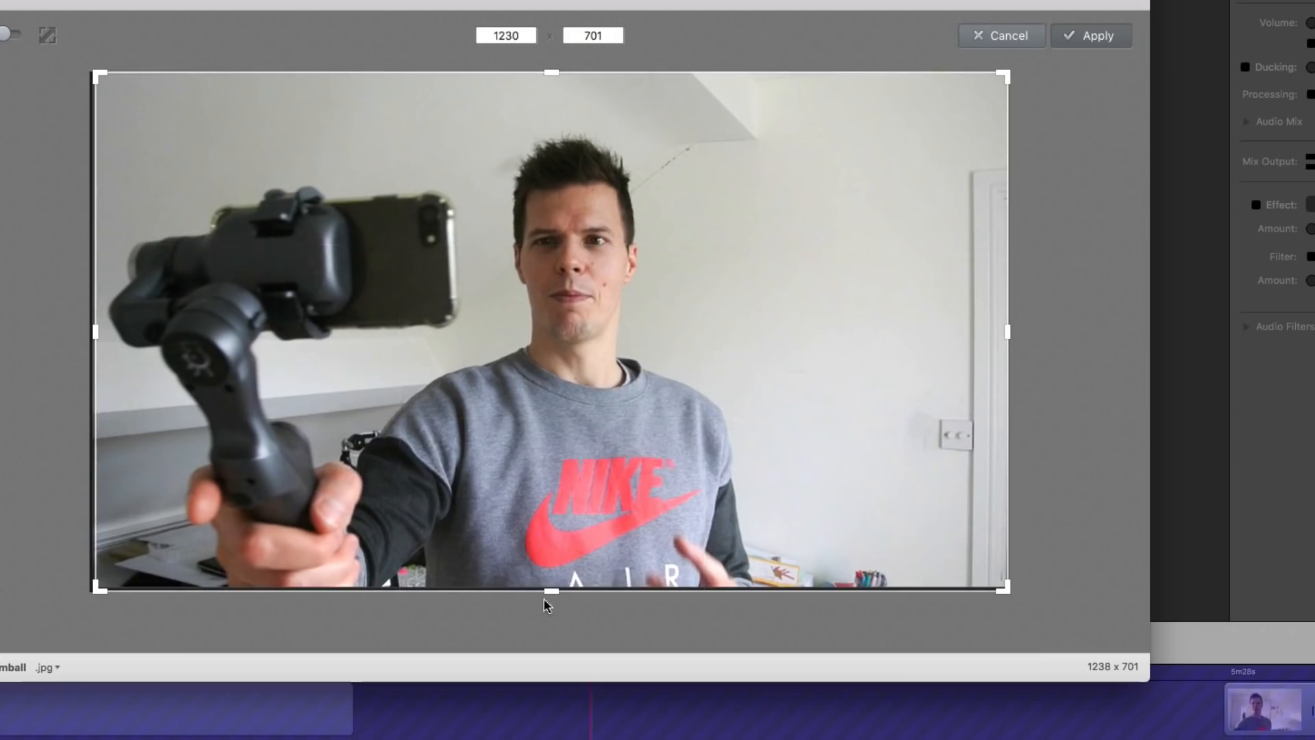
left_click_drag(558, 594, 557, 588)
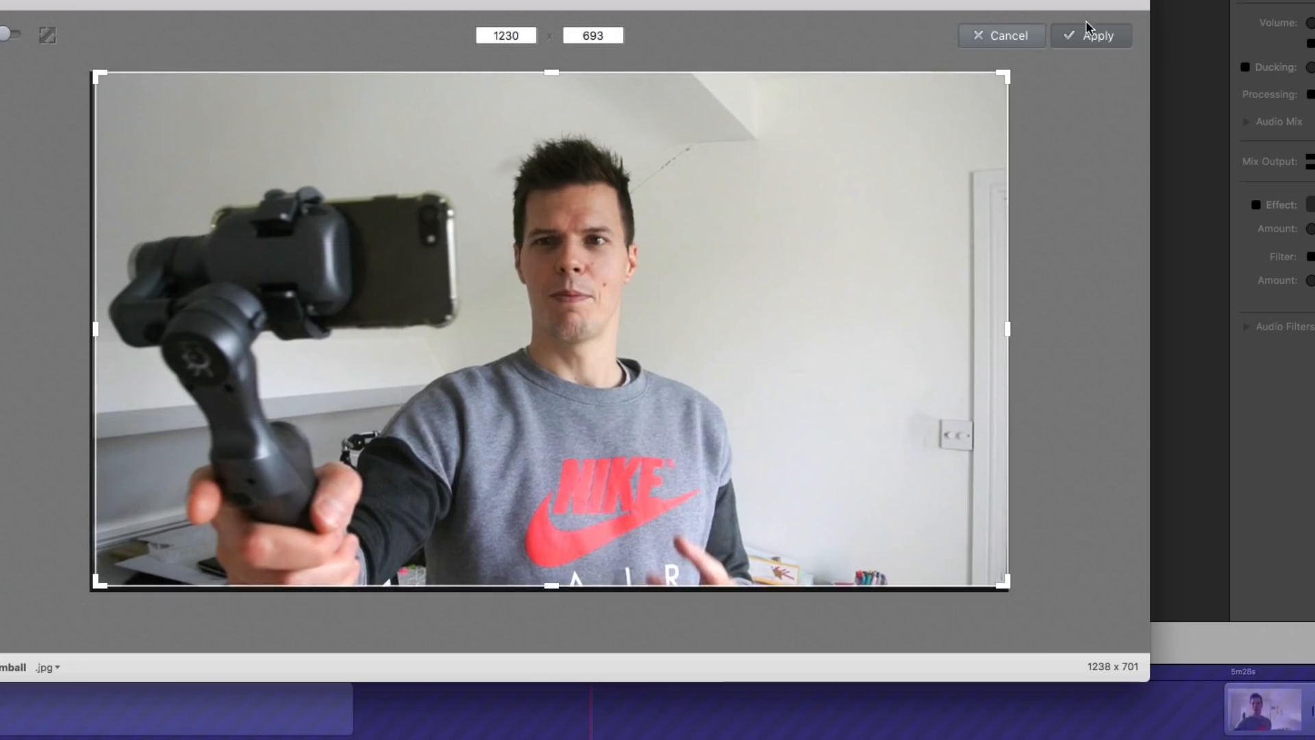
left_click(1087, 35)
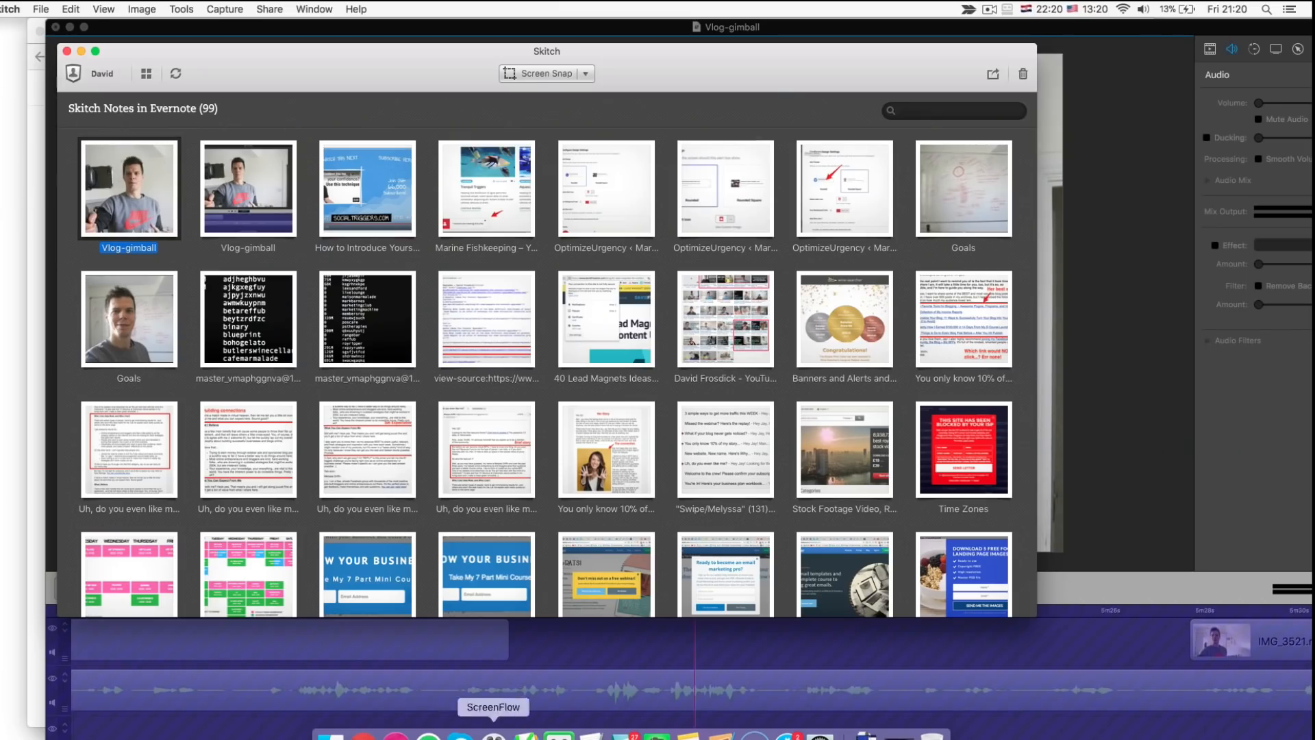
Switch to Pixelmator with the cropped Vlog-gimball_1 image and move the Tools and Styles palettes clear of the picture.
left_click(722, 734)
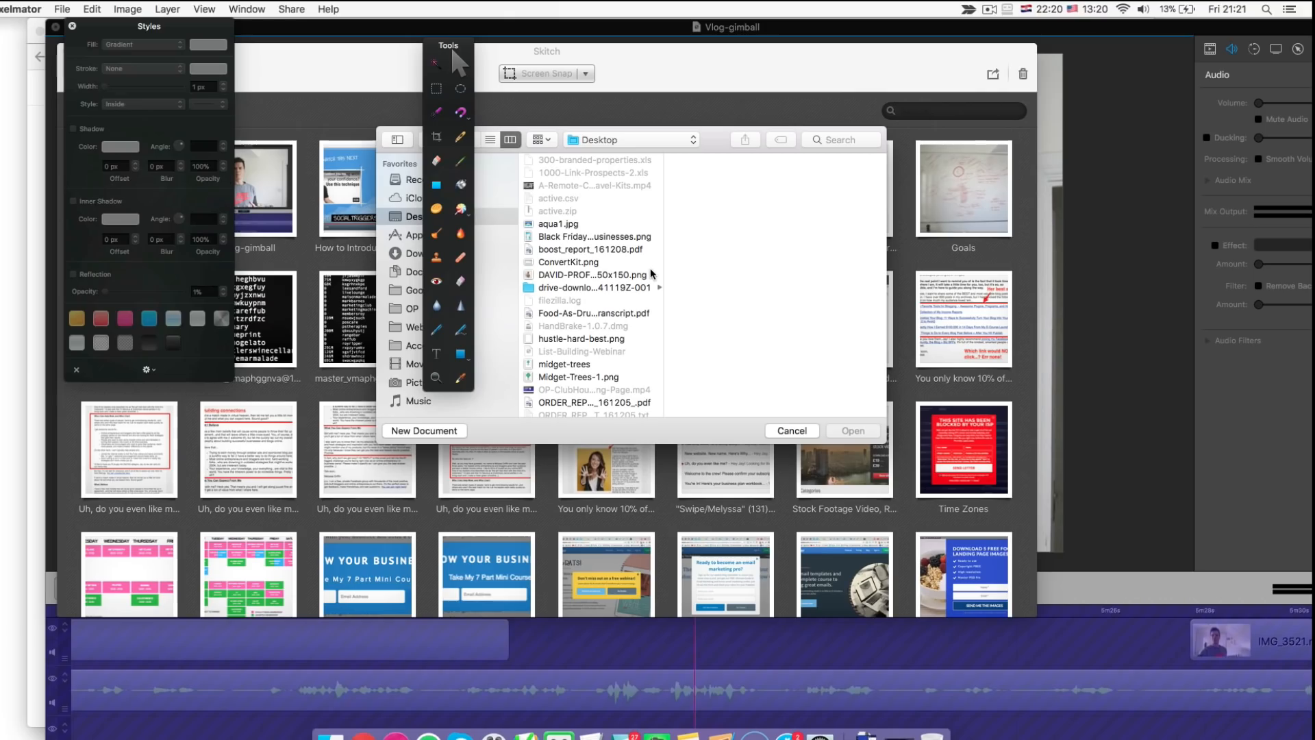
left_click_drag(713, 139, 840, 203)
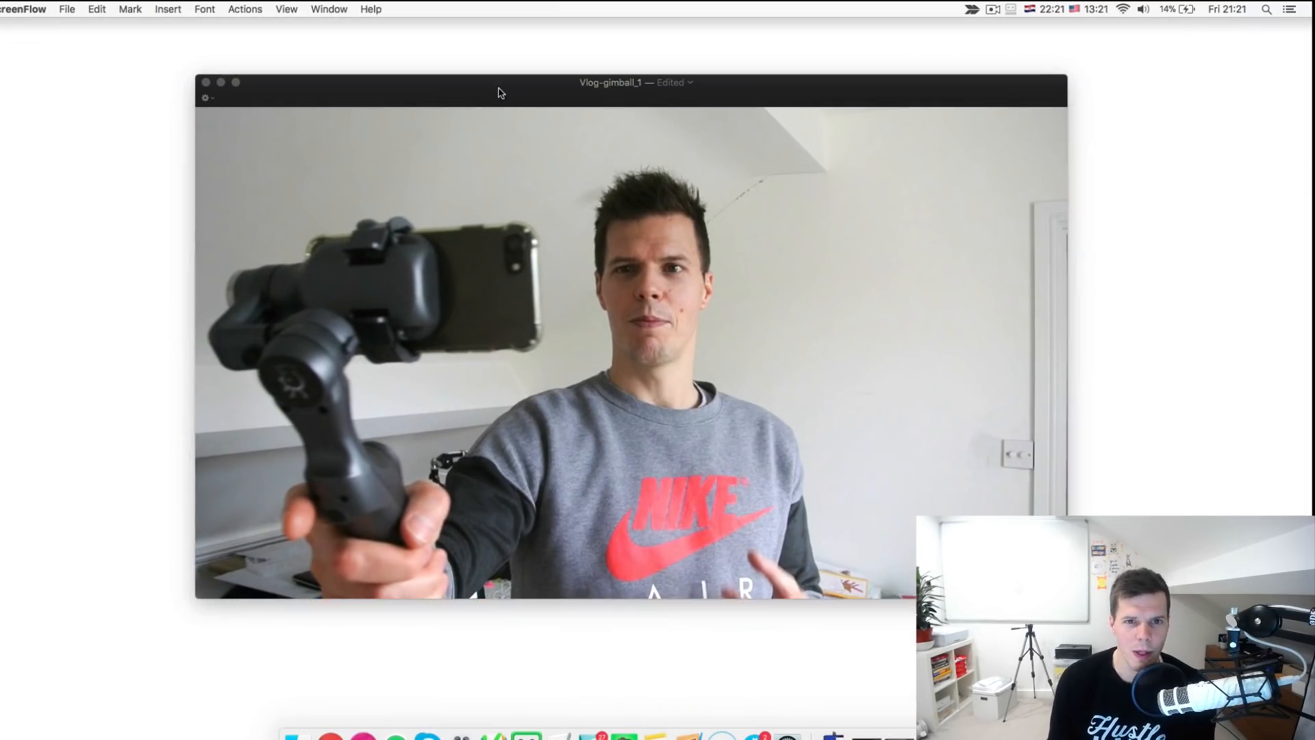
left_click(501, 92)
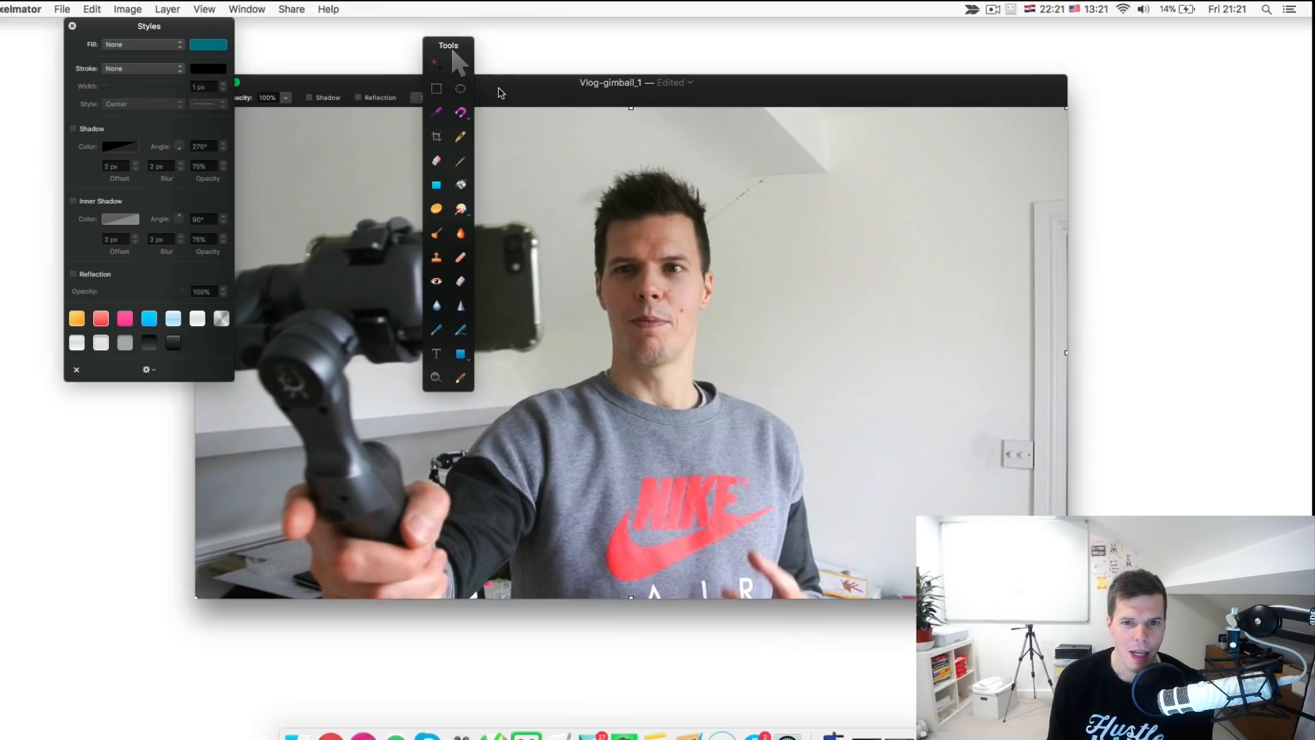
left_click_drag(438, 54, 159, 168)
left_click_drag(111, 26, 1168, 163)
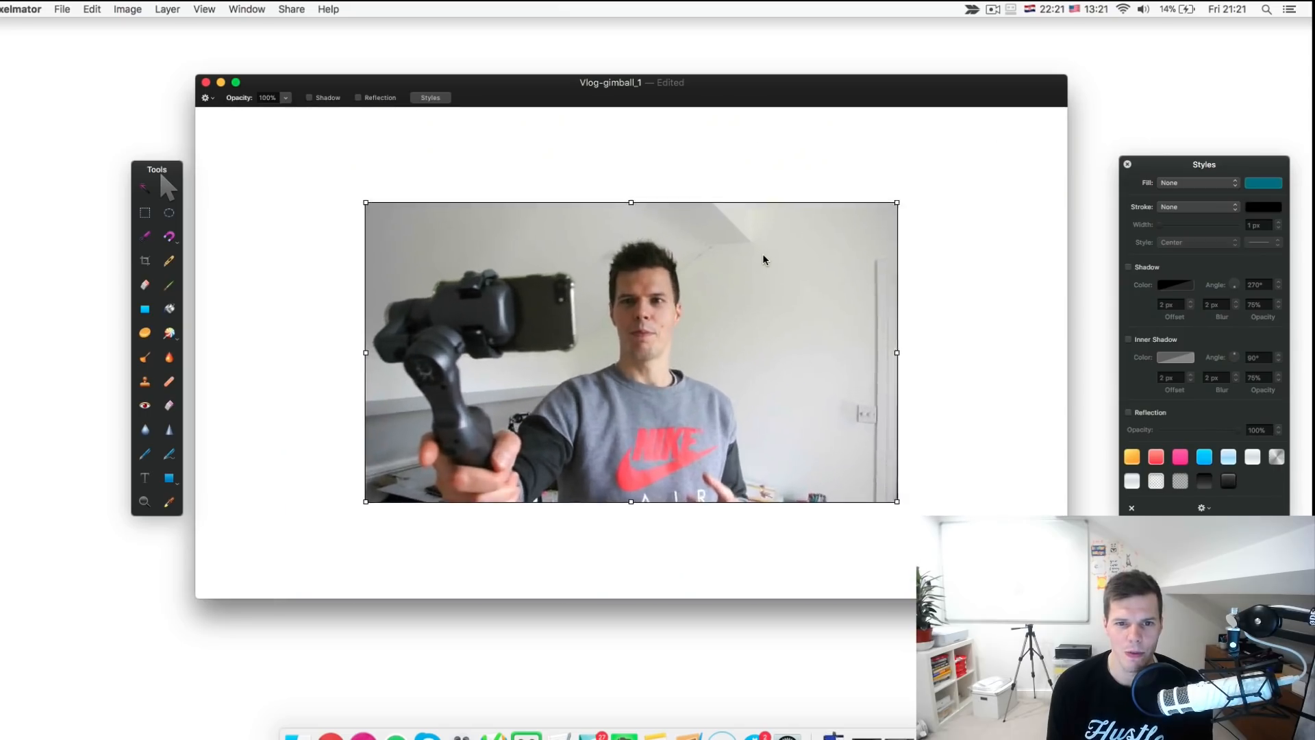
Select the man together with his phone and gimbal using the Paint Selection tool at 25% diameter.
scroll(765, 259, "up", 4)
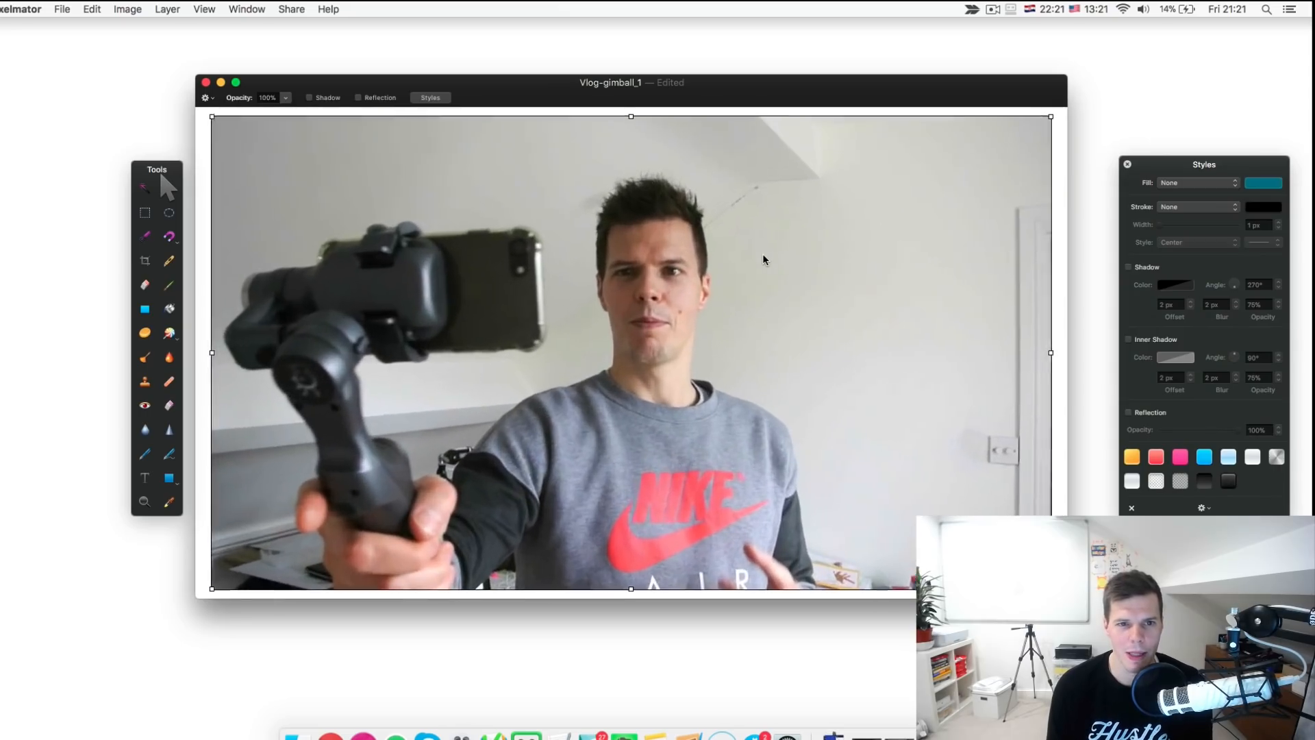
scroll(765, 260, "down", 2)
scroll(793, 270, "down", 1)
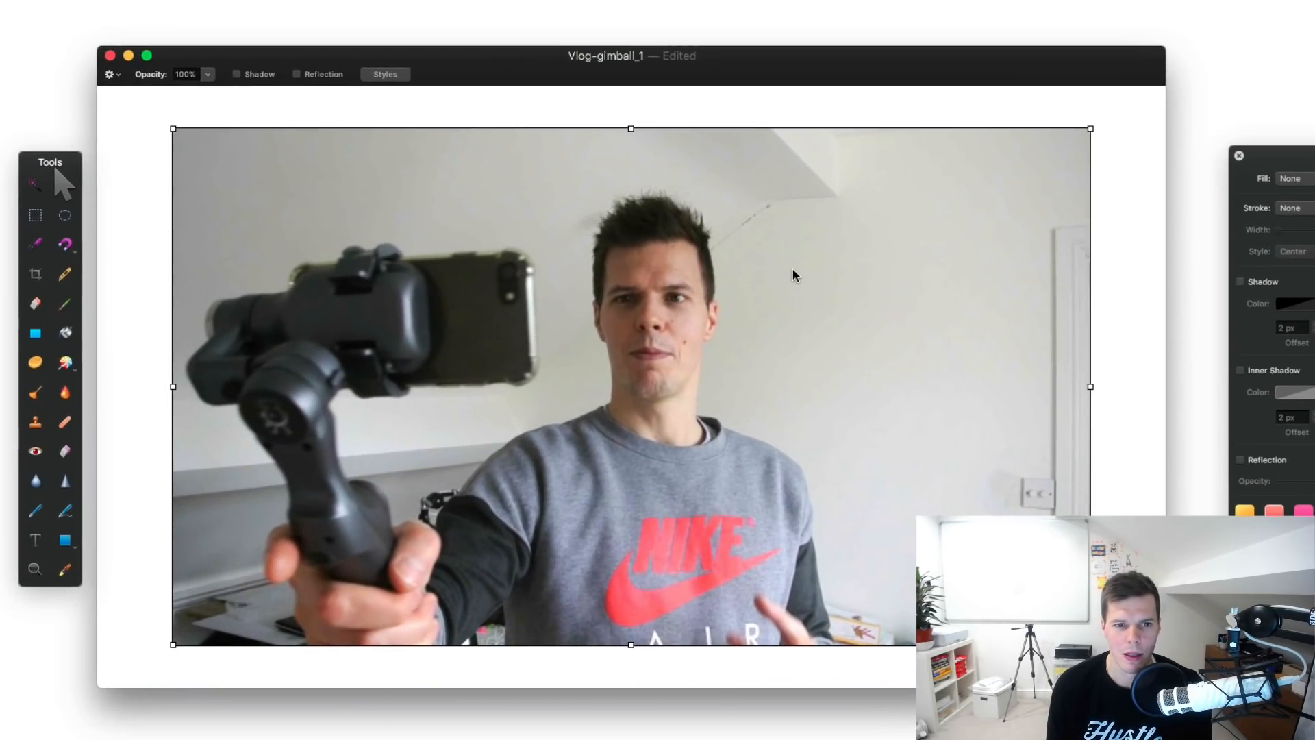
left_click(34, 244)
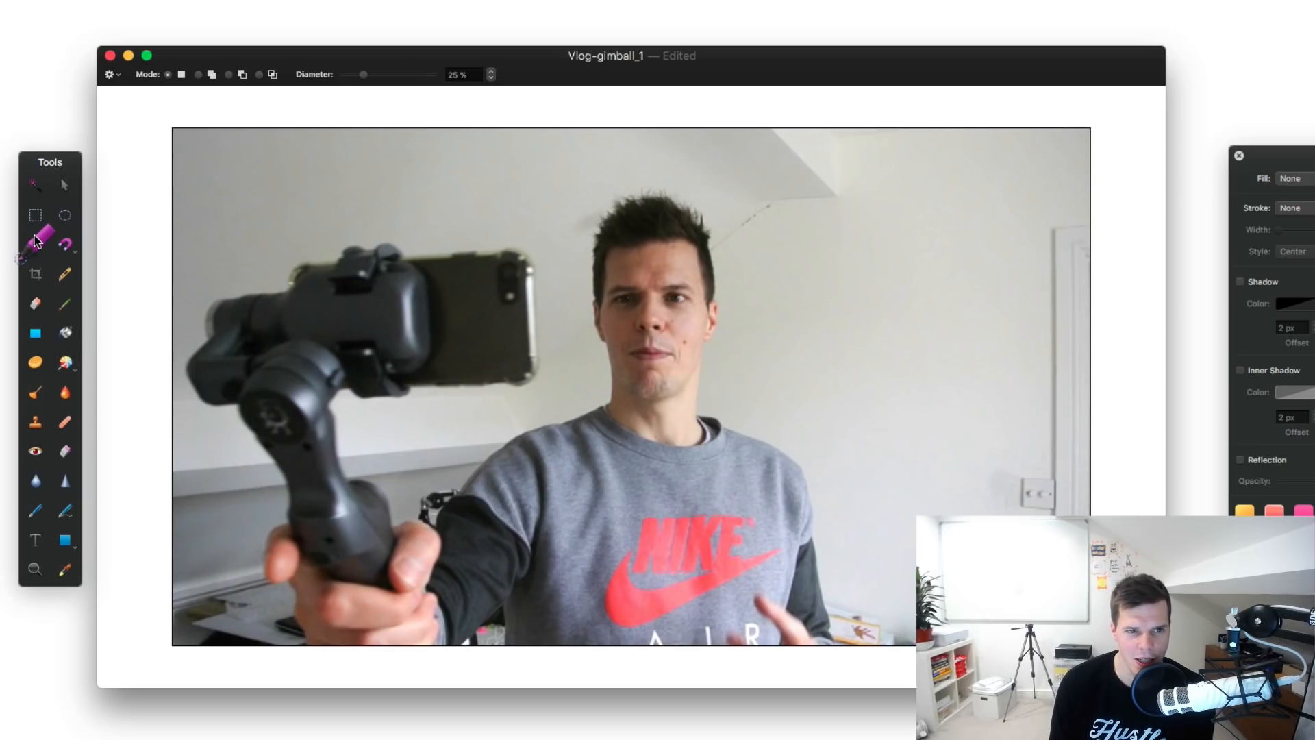
left_click_drag(507, 274, 462, 351)
left_click_drag(595, 431, 631, 442)
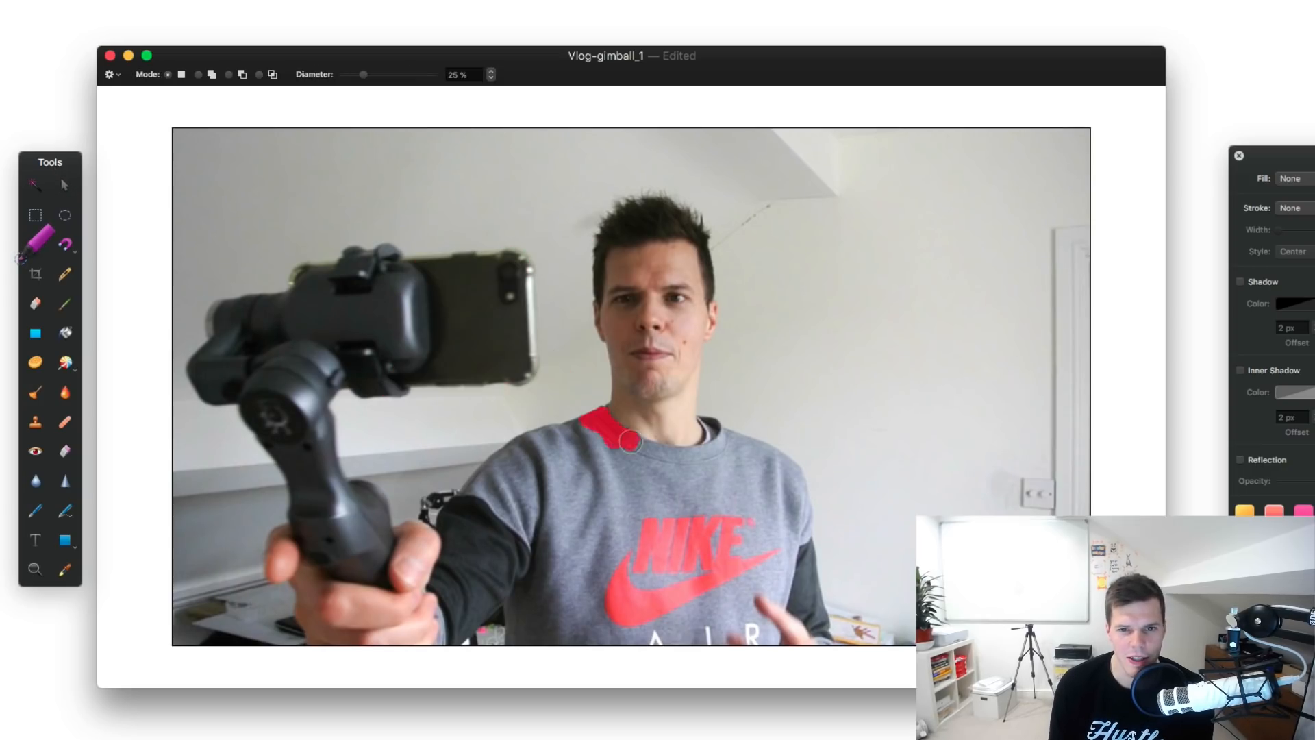
left_click_drag(648, 315, 648, 345)
mouse_move(620, 254)
left_mouse_down()
mouse_move(675, 294)
mouse_move(667, 250)
left_mouse_up()
mouse_move(620, 251)
left_mouse_down()
mouse_move(654, 247)
mouse_move(634, 270)
left_mouse_up()
left_click_drag(603, 450, 622, 492)
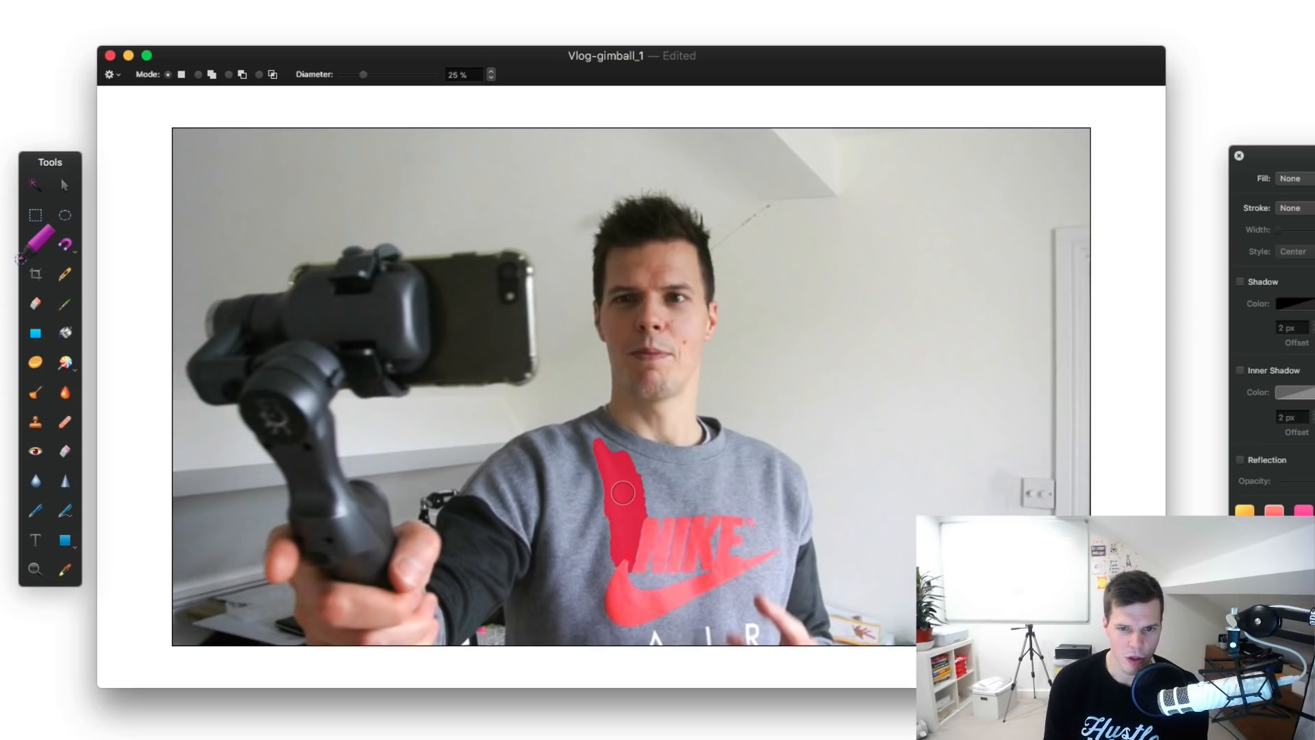
mouse_move(623, 493)
left_mouse_down()
mouse_move(650, 363)
mouse_move(609, 243)
mouse_move(618, 230)
mouse_move(664, 228)
mouse_move(678, 283)
mouse_move(657, 317)
mouse_move(662, 263)
mouse_move(681, 430)
mouse_move(787, 510)
mouse_move(815, 647)
mouse_move(741, 626)
mouse_move(691, 644)
mouse_move(734, 635)
mouse_move(714, 631)
mouse_move(818, 636)
mouse_move(744, 614)
mouse_move(679, 551)
mouse_move(722, 530)
mouse_move(736, 534)
mouse_move(620, 612)
mouse_move(632, 599)
mouse_move(581, 618)
mouse_move(641, 617)
mouse_move(532, 630)
mouse_move(572, 529)
mouse_move(605, 495)
mouse_move(583, 463)
mouse_move(522, 461)
mouse_move(504, 538)
mouse_move(469, 579)
mouse_move(438, 581)
mouse_move(417, 614)
mouse_move(377, 618)
mouse_move(405, 575)
mouse_move(364, 624)
mouse_move(315, 611)
mouse_move(287, 555)
mouse_move(322, 507)
mouse_move(363, 538)
mouse_move(263, 407)
mouse_move(293, 359)
mouse_move(233, 367)
mouse_move(226, 327)
mouse_move(391, 274)
mouse_move(424, 292)
mouse_move(487, 284)
mouse_move(350, 349)
mouse_move(450, 330)
left_mouse_up()
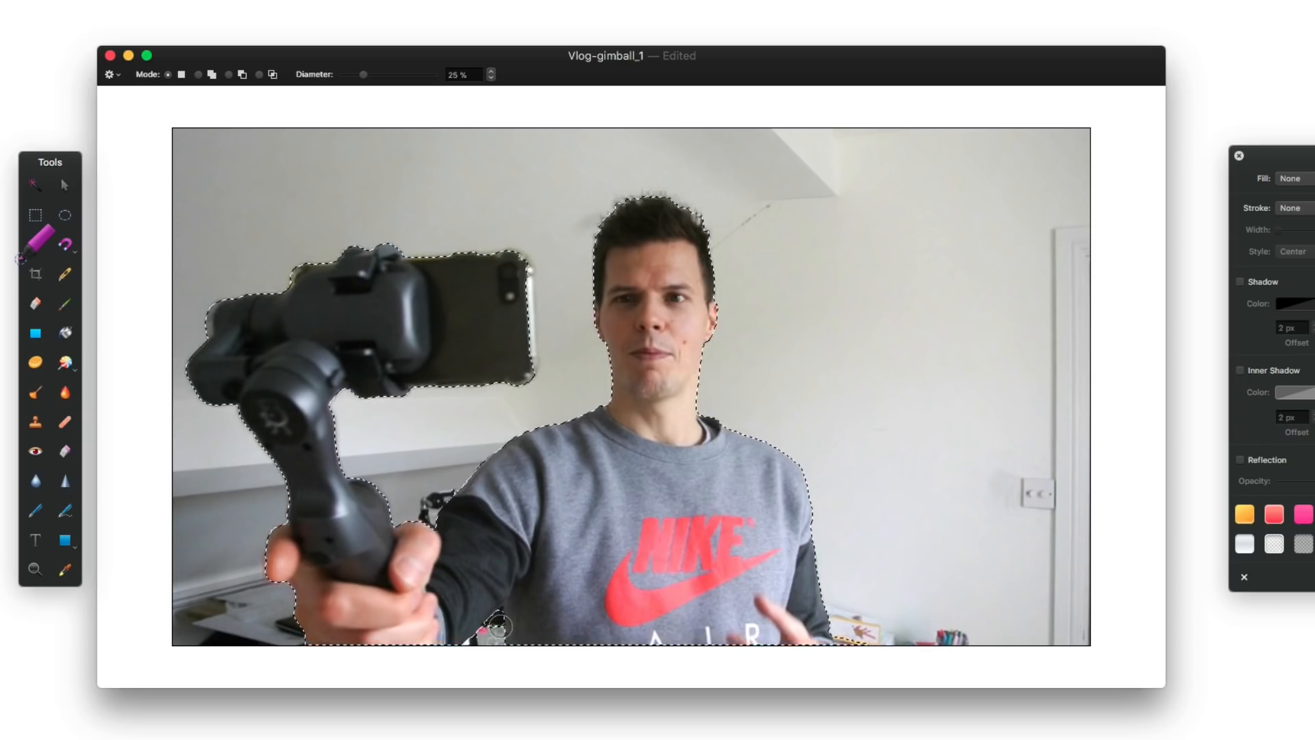
Zoom in and add the phone's bright outer edge and its corners to the existing selection.
scroll(497, 619, "up", 5)
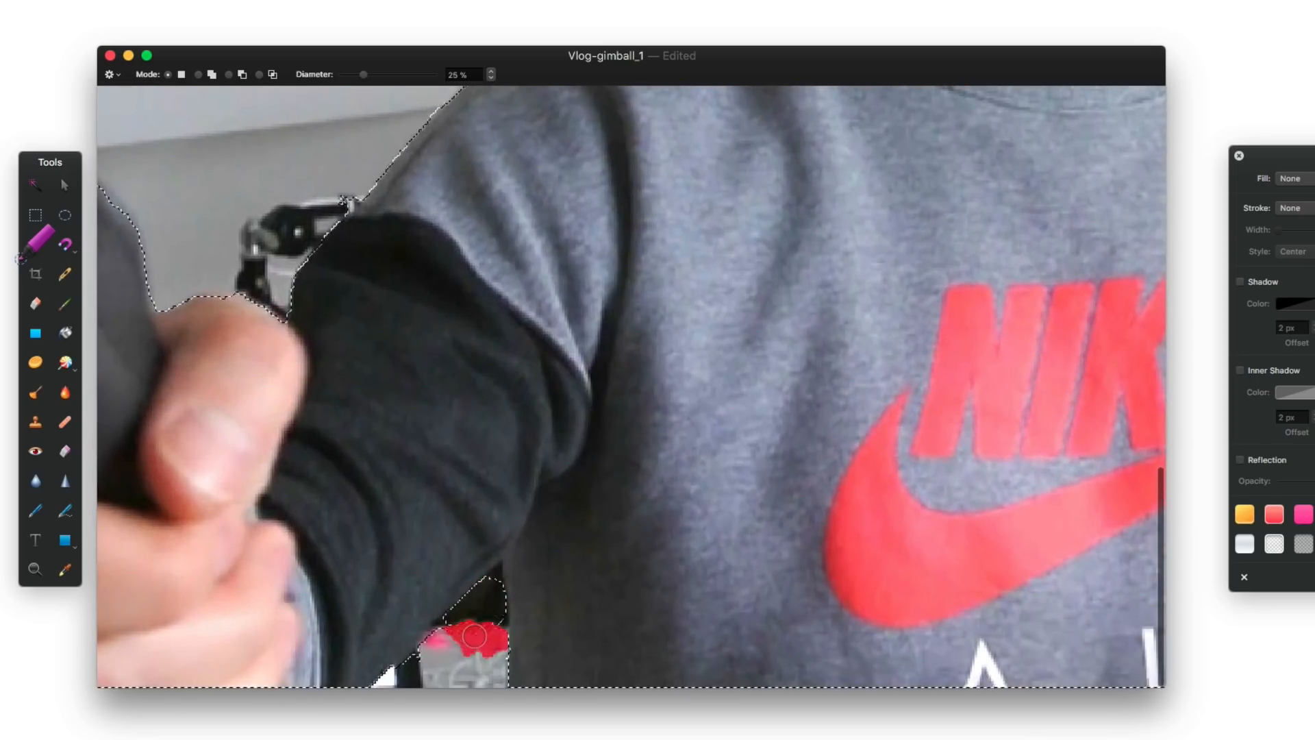
scroll(463, 626, "down", 3)
scroll(466, 630, "down", 3)
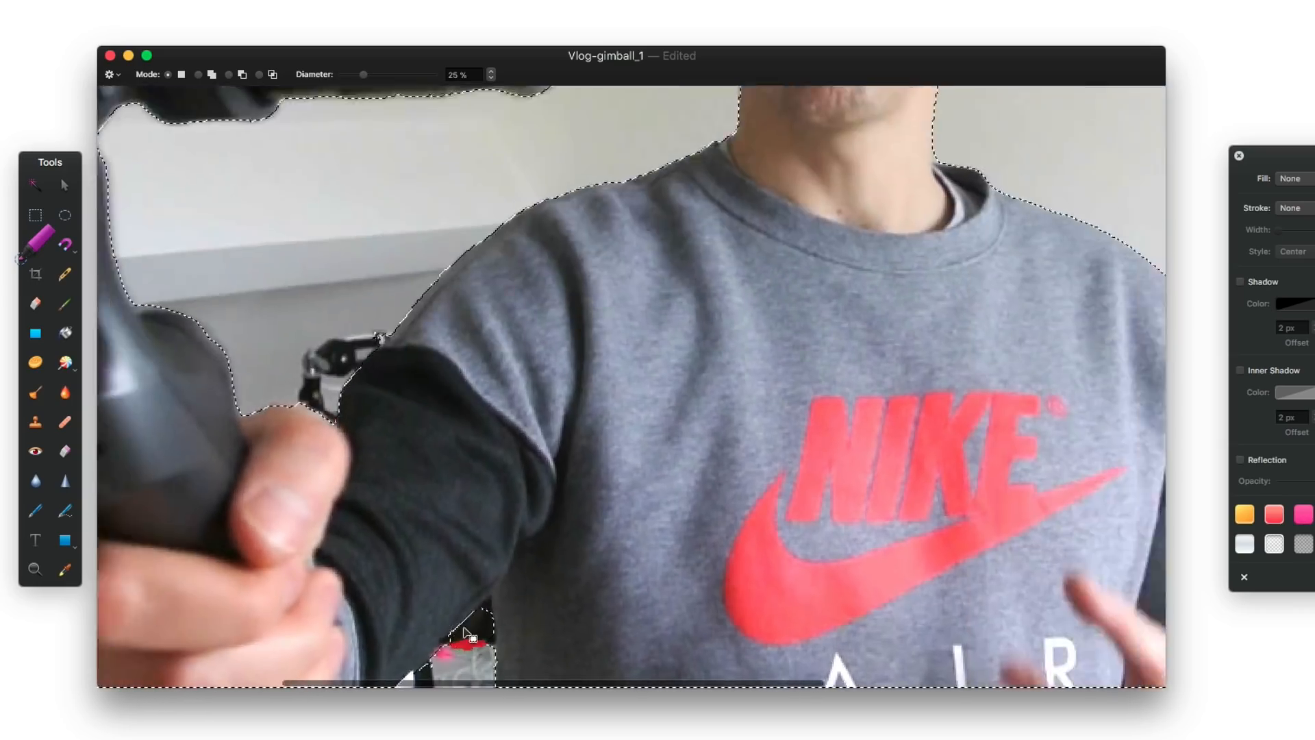
scroll(465, 634, "down", 3)
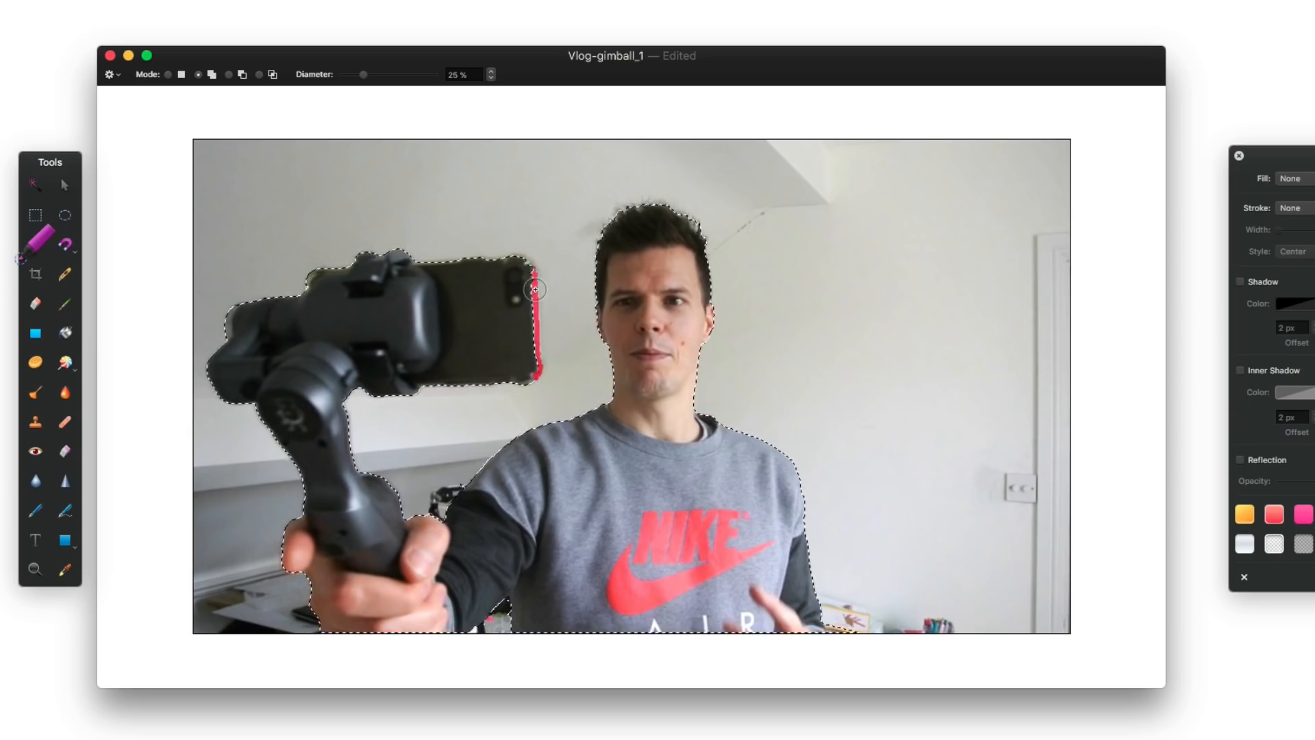
scroll(535, 289, "up", 5)
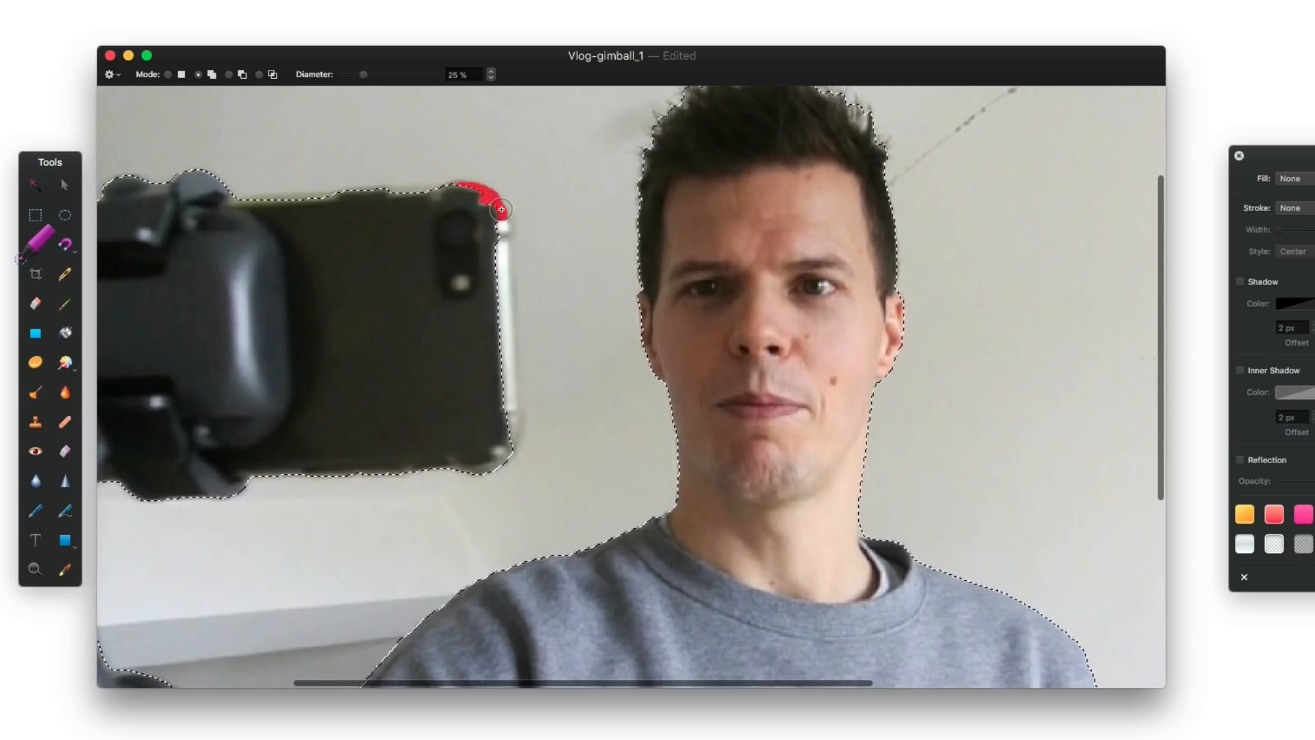
mouse_move(502, 209)
left_mouse_down()
mouse_move(548, 267)
mouse_move(502, 254)
left_mouse_up()
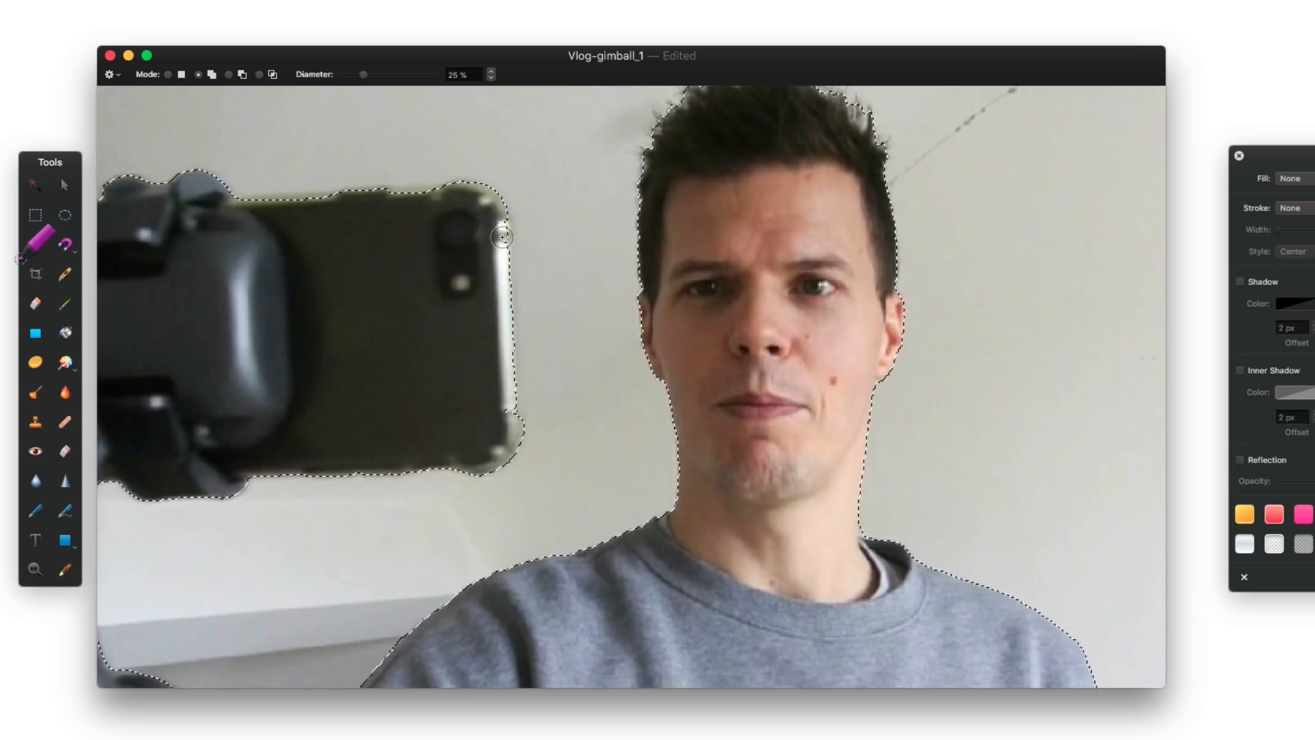
scroll(503, 238, "down", 5)
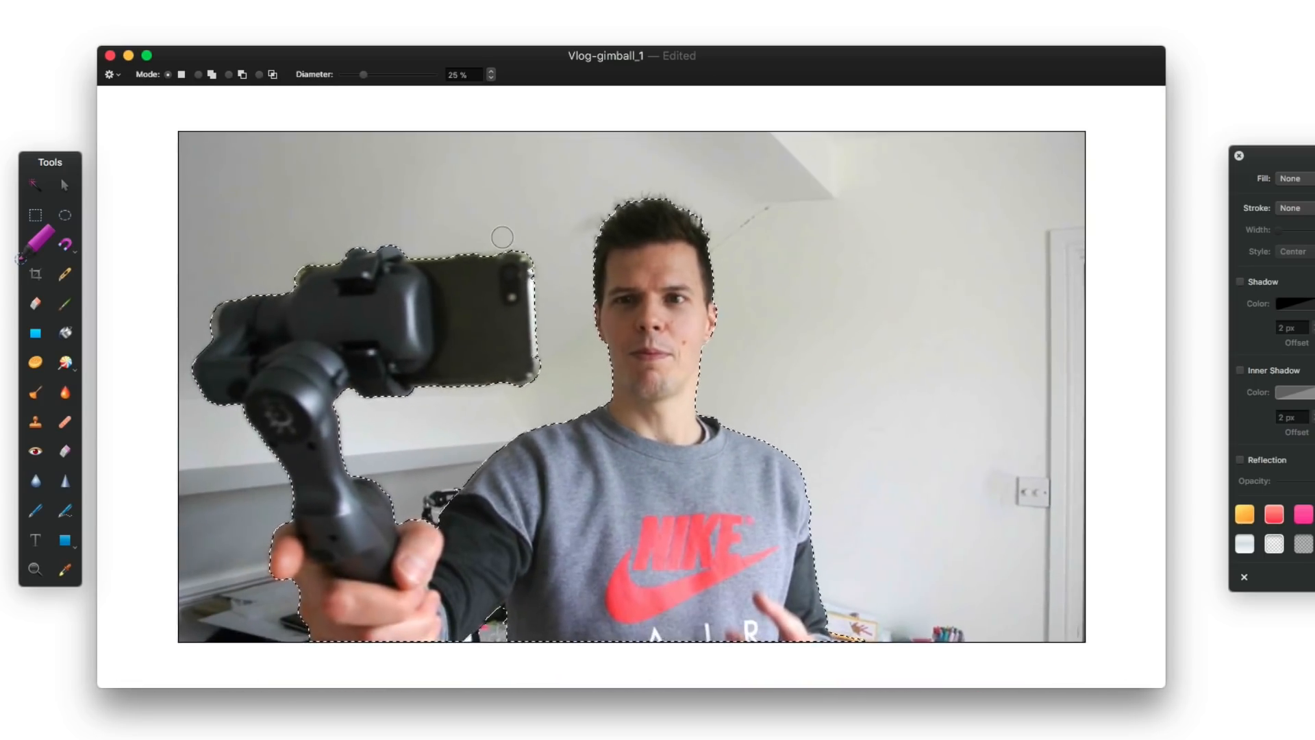
scroll(502, 237, "down", 2)
left_click(501, 237)
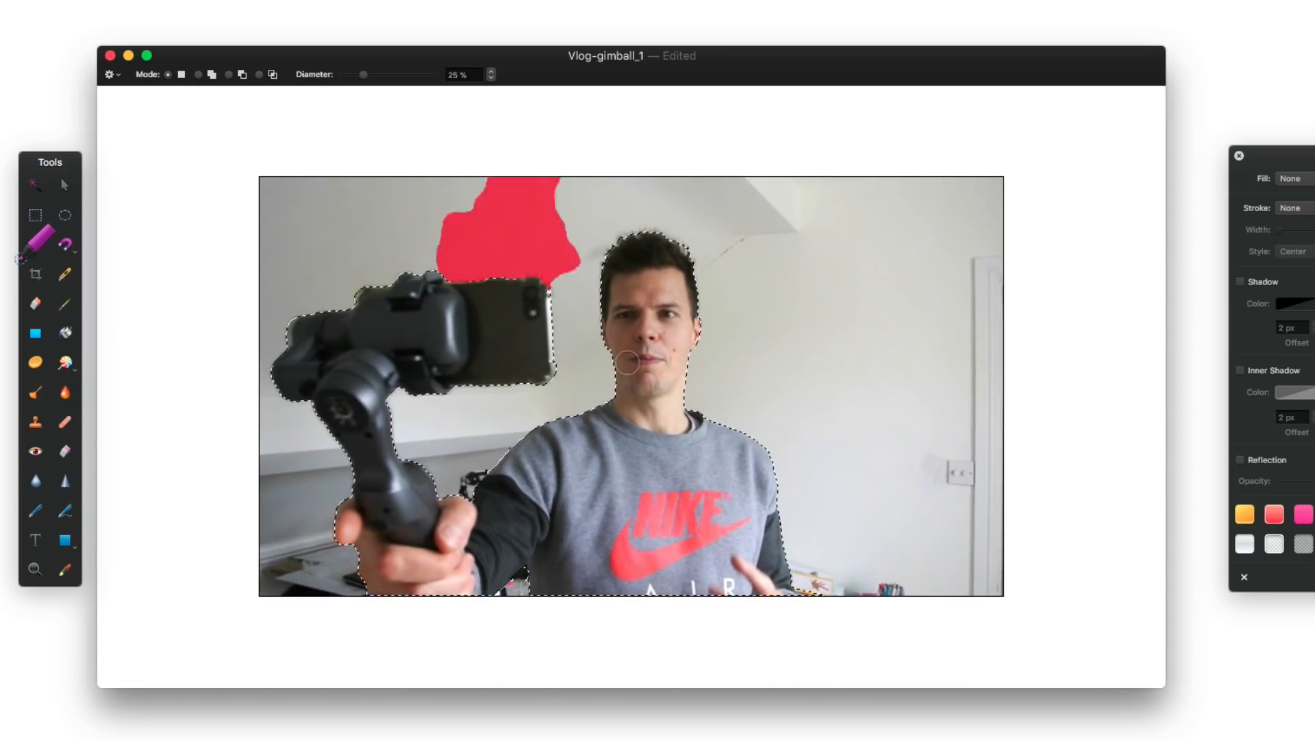
key("super+z")
Subtract the desk items and picture edge beside the cuff of the man's lowered arm from the selection.
scroll(791, 593, "up", 5)
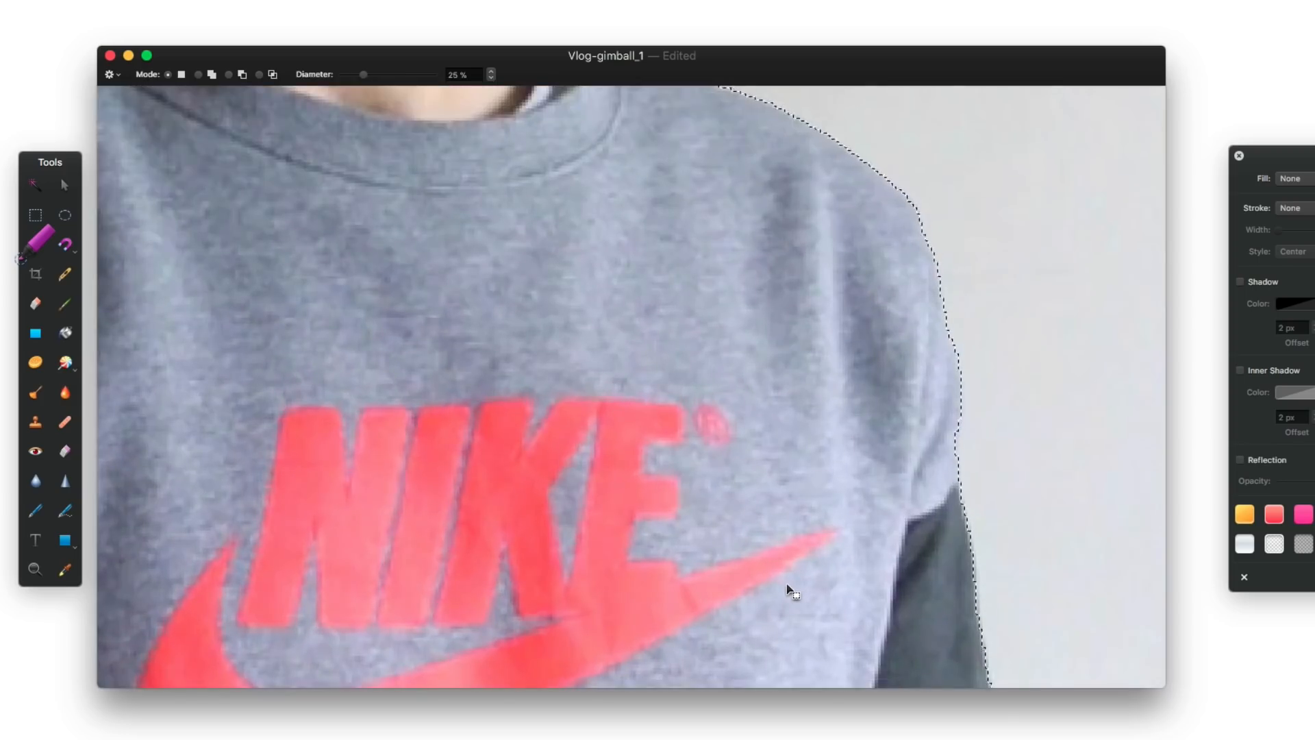
scroll(791, 593, "up", 2)
scroll(791, 593, "left", 5)
scroll(787, 596, "right", 10)
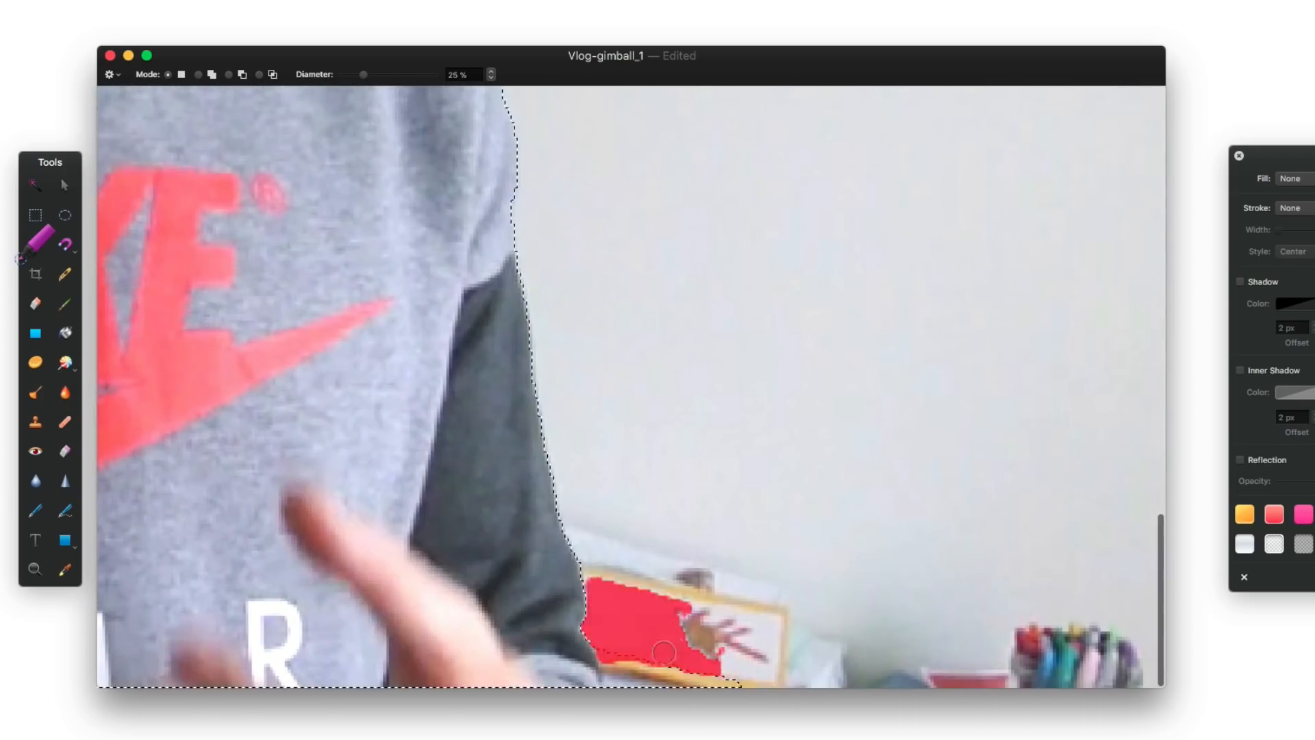
left_click(646, 674, "alt")
key("super+z")
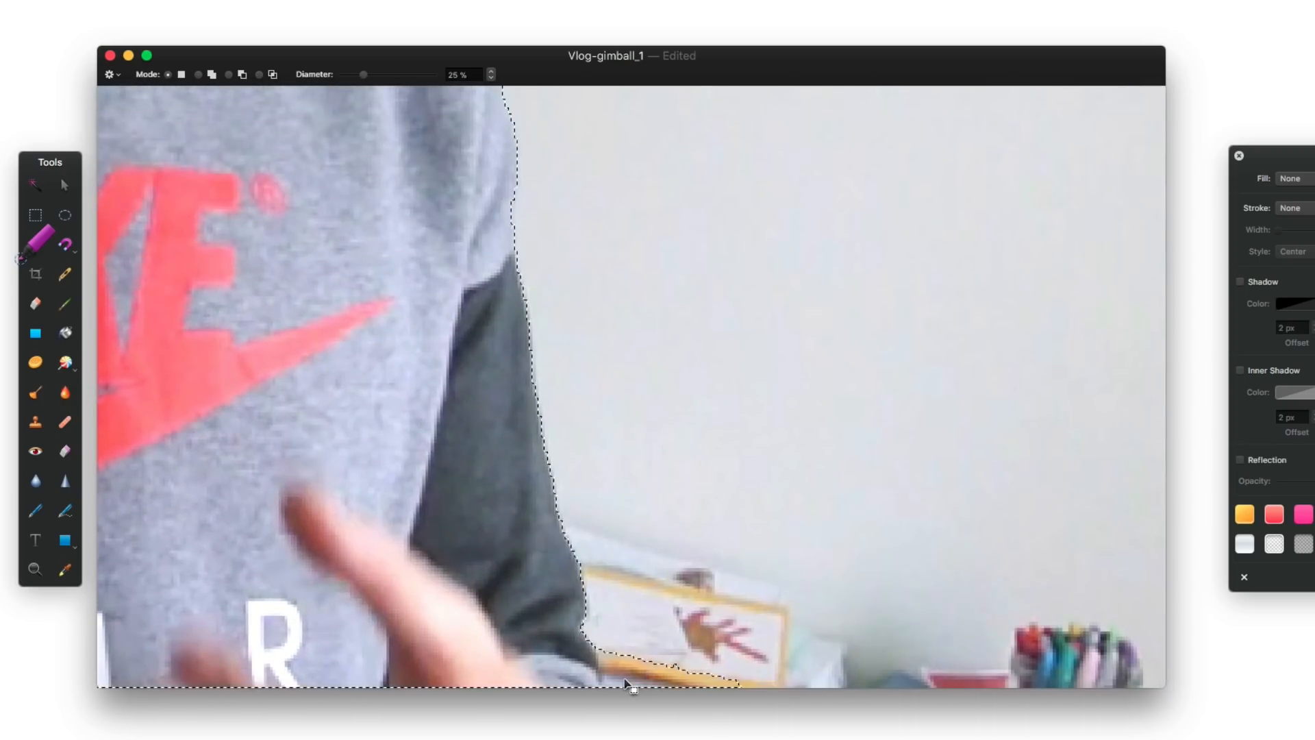
left_click(624, 679, "alt")
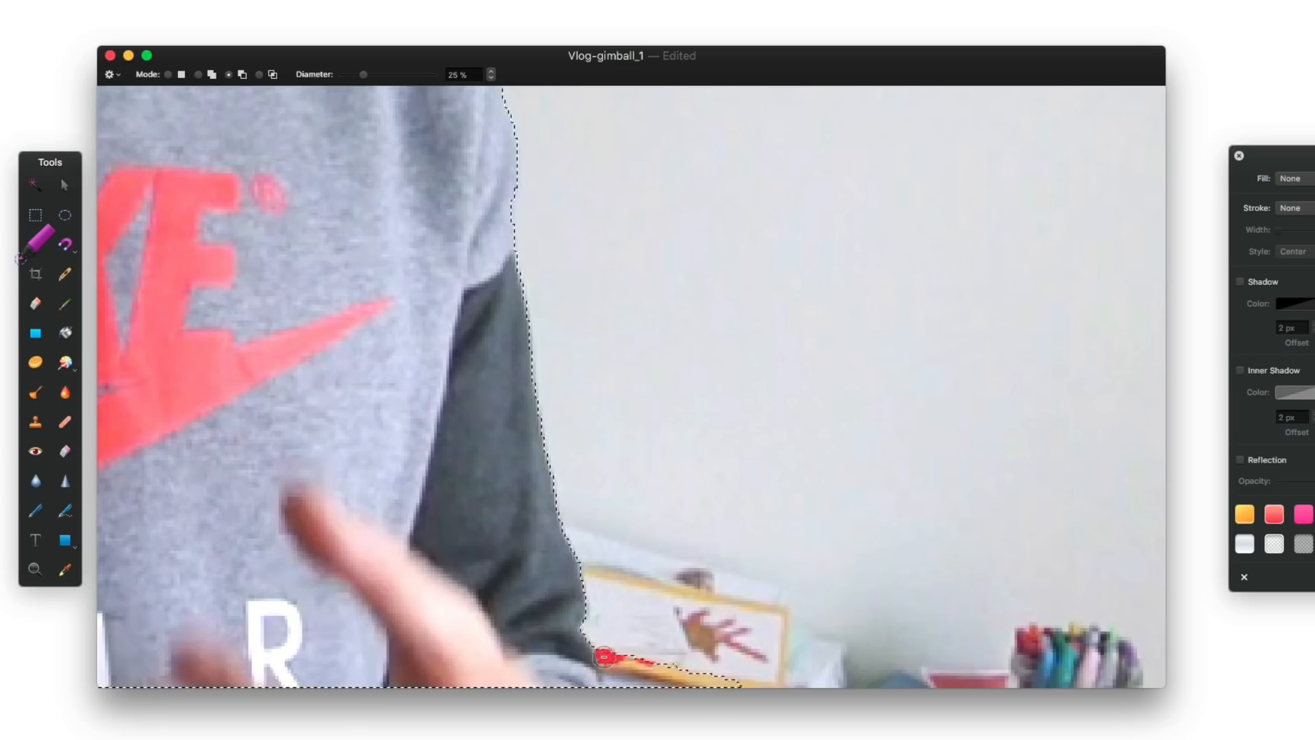
left_click_drag(622, 664, 698, 681)
left_click(617, 681, "alt")
left_click(617, 685, "alt")
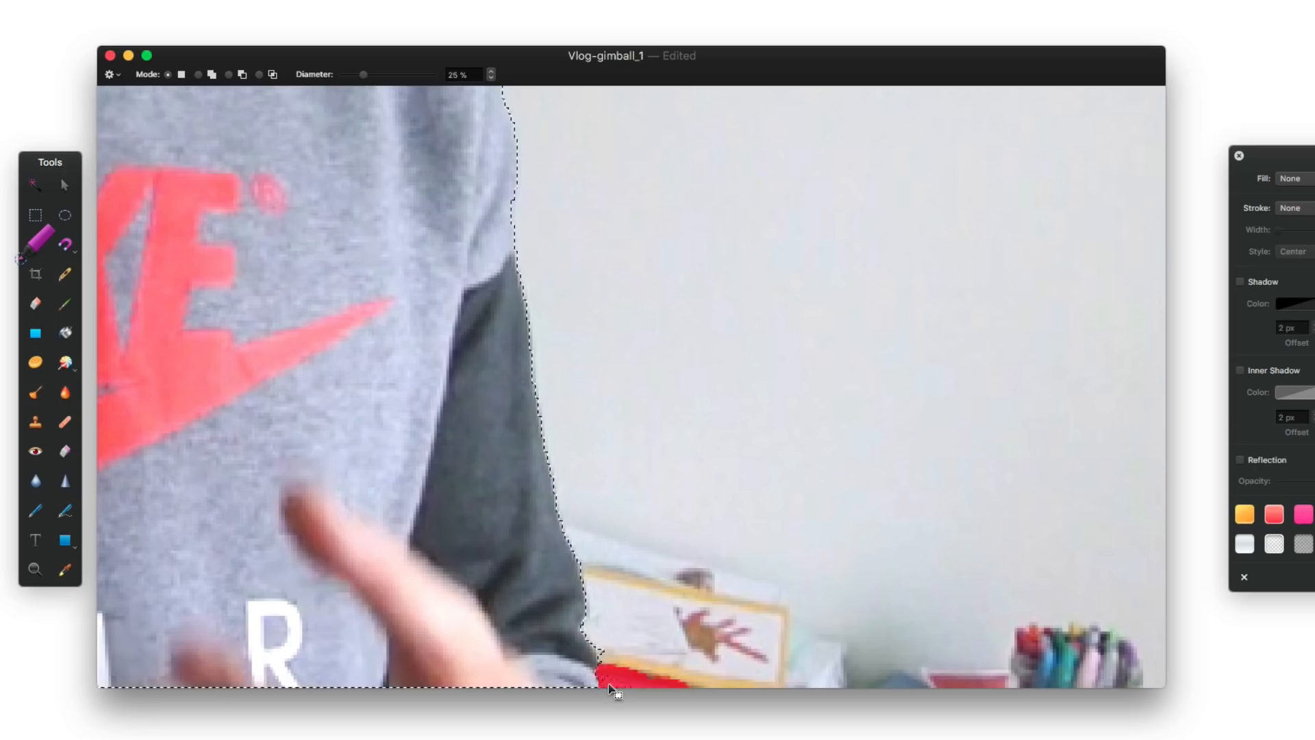
left_click(608, 683, "alt")
left_click(608, 683, "alt")
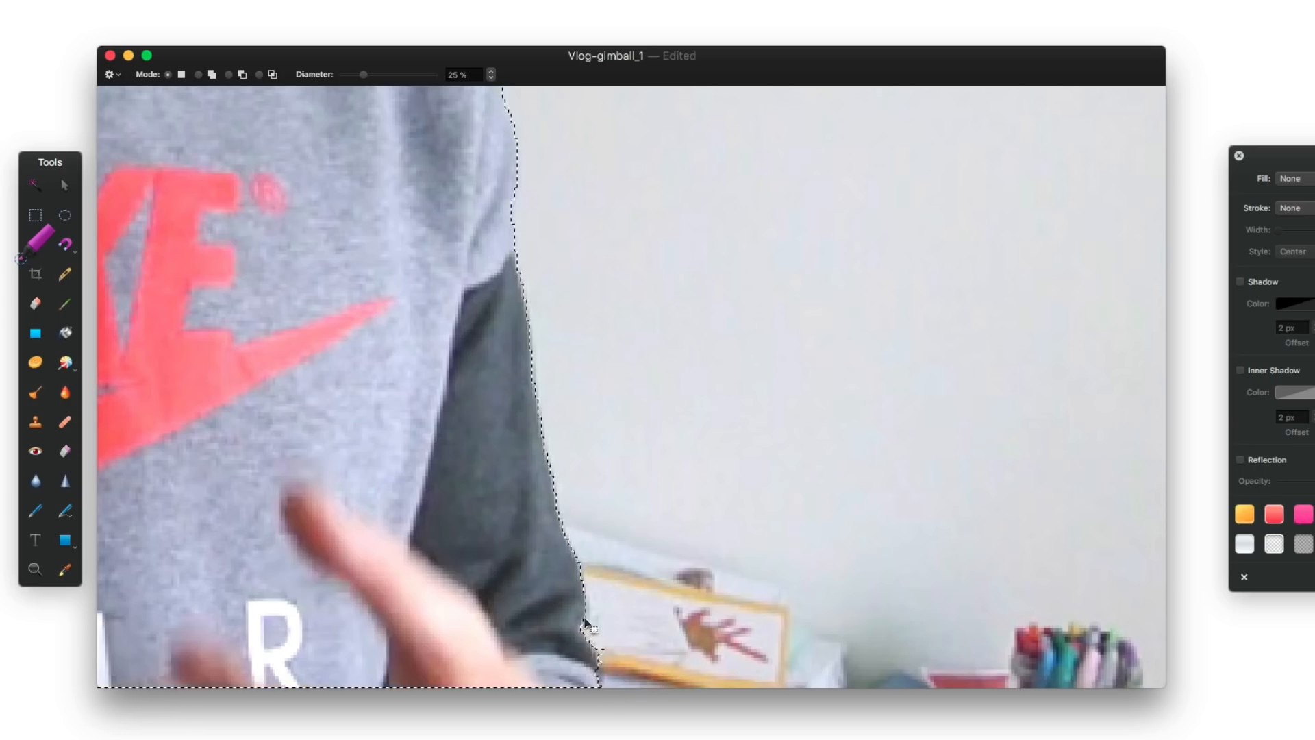
Cut the selected man, phone and gimbal out of the picture.
key("super+0")
key("super+minus")
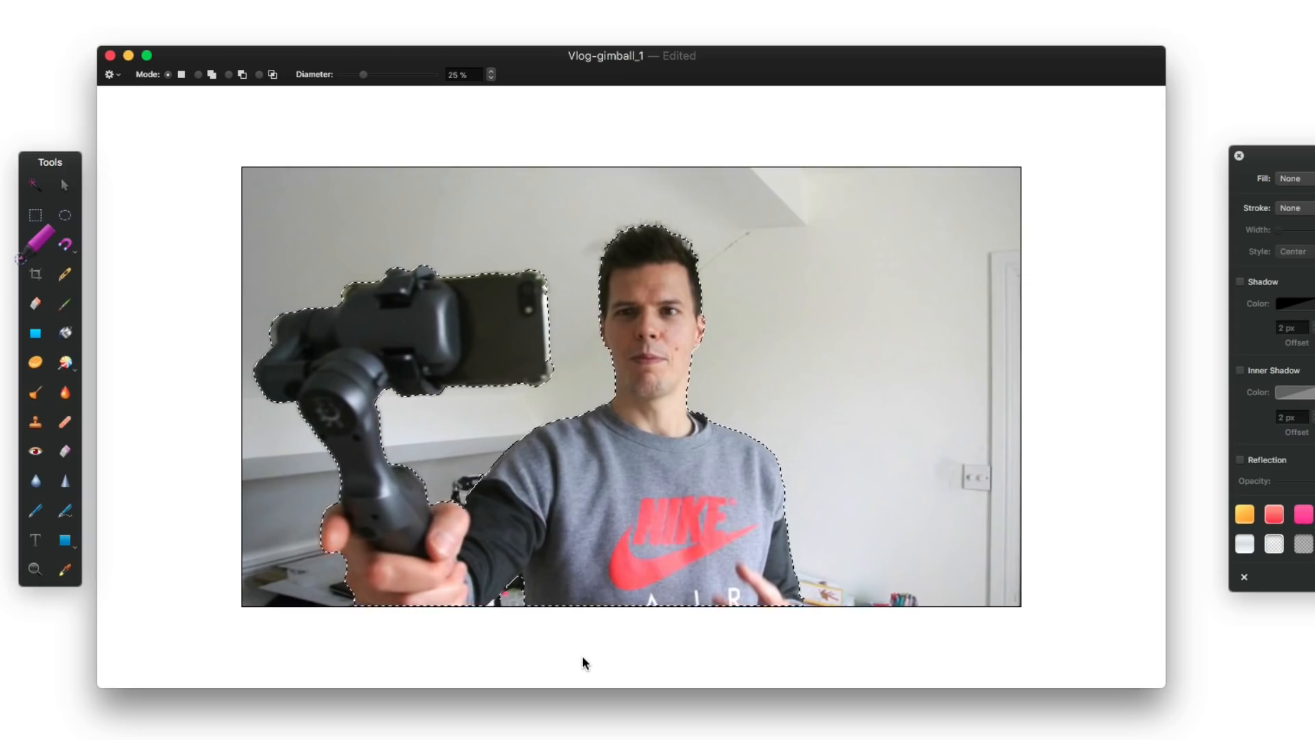
key("super+x")
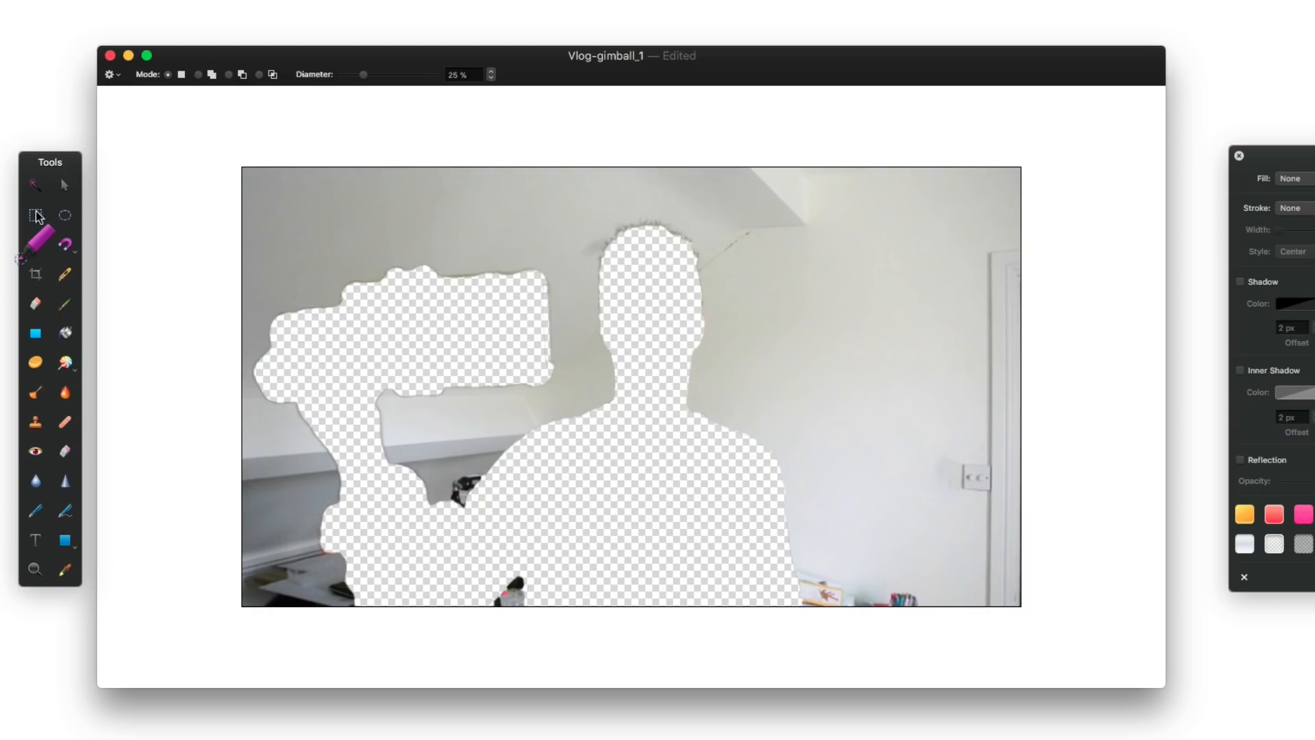
Export the background with the man's silhouette removed as a PNG to the Desktop.
left_click(64, 187)
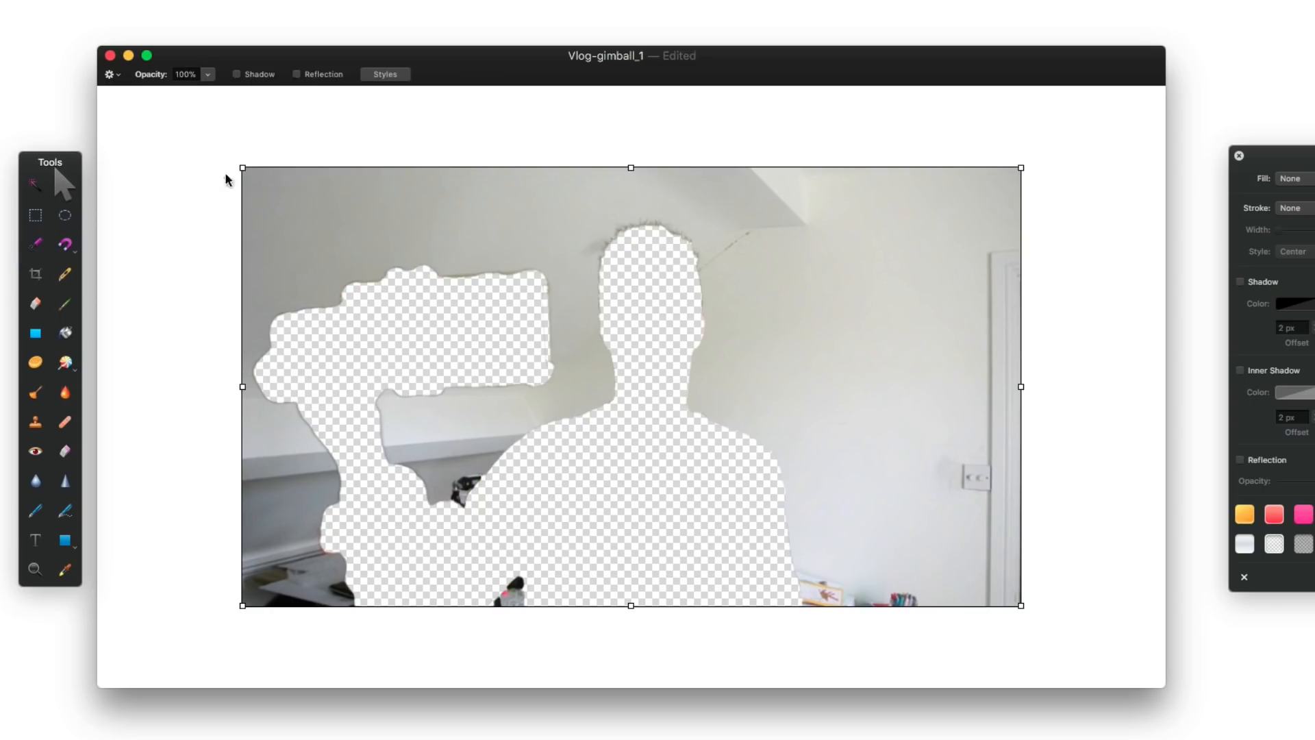
left_click(0, 0)
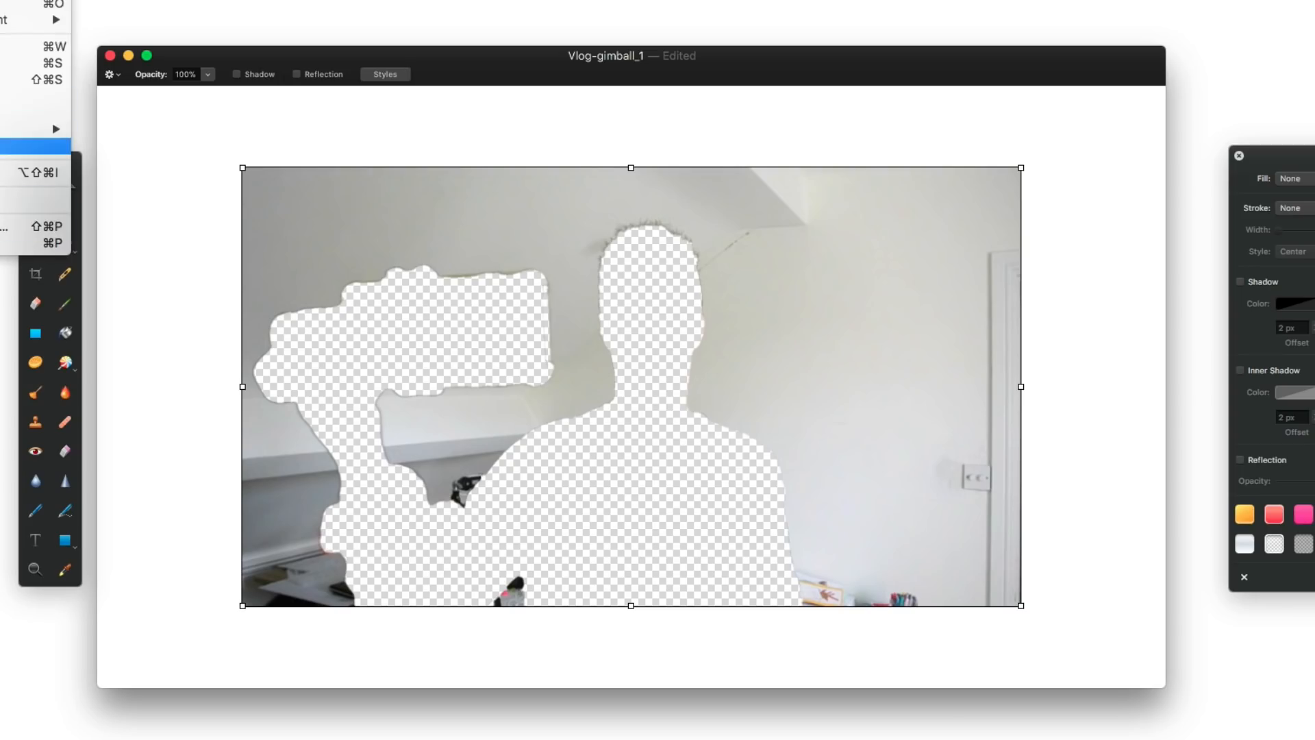
left_click(21, 146)
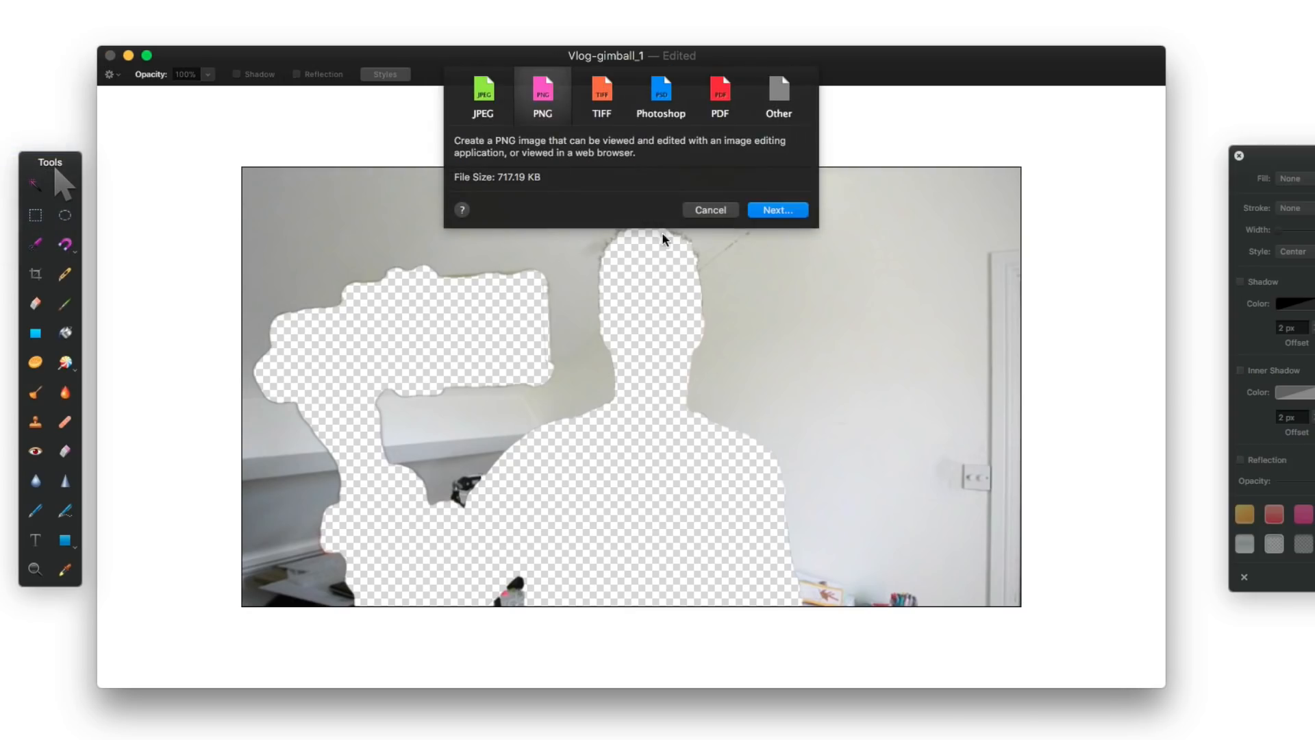
left_click(769, 211)
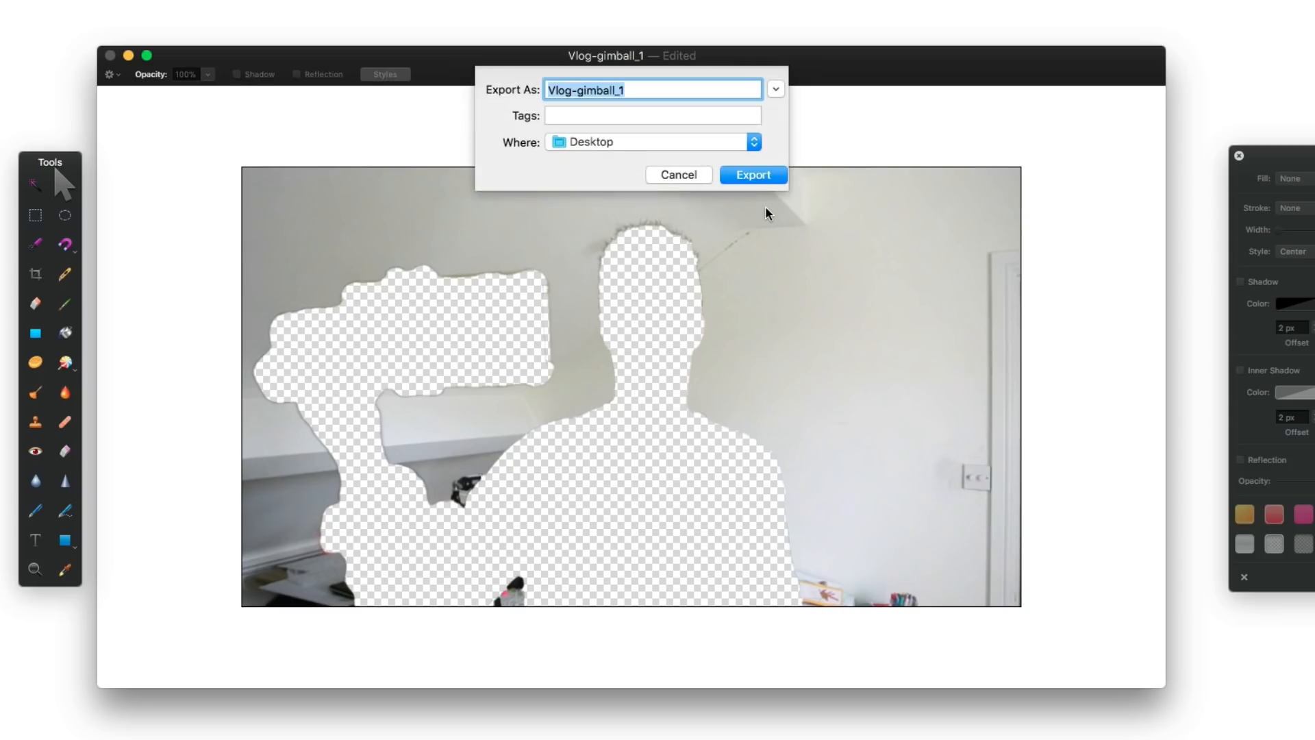
key("Right")
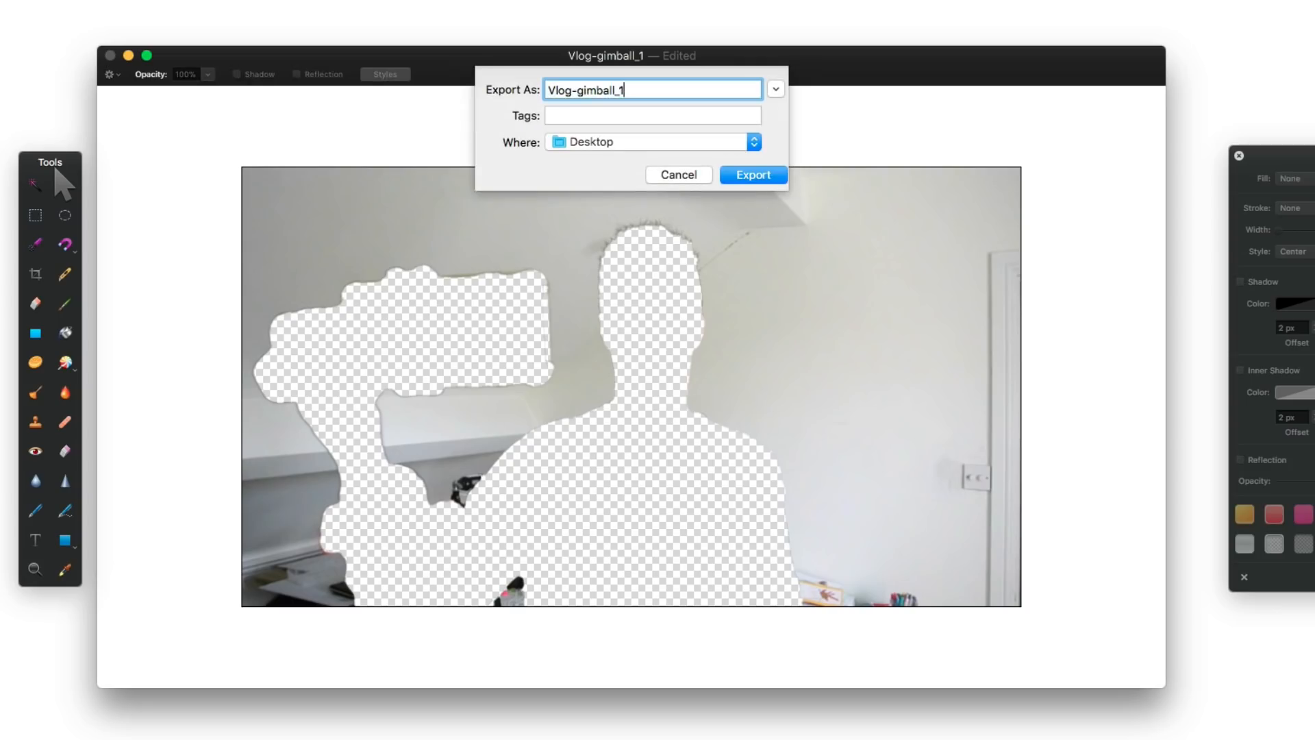
key("Return")
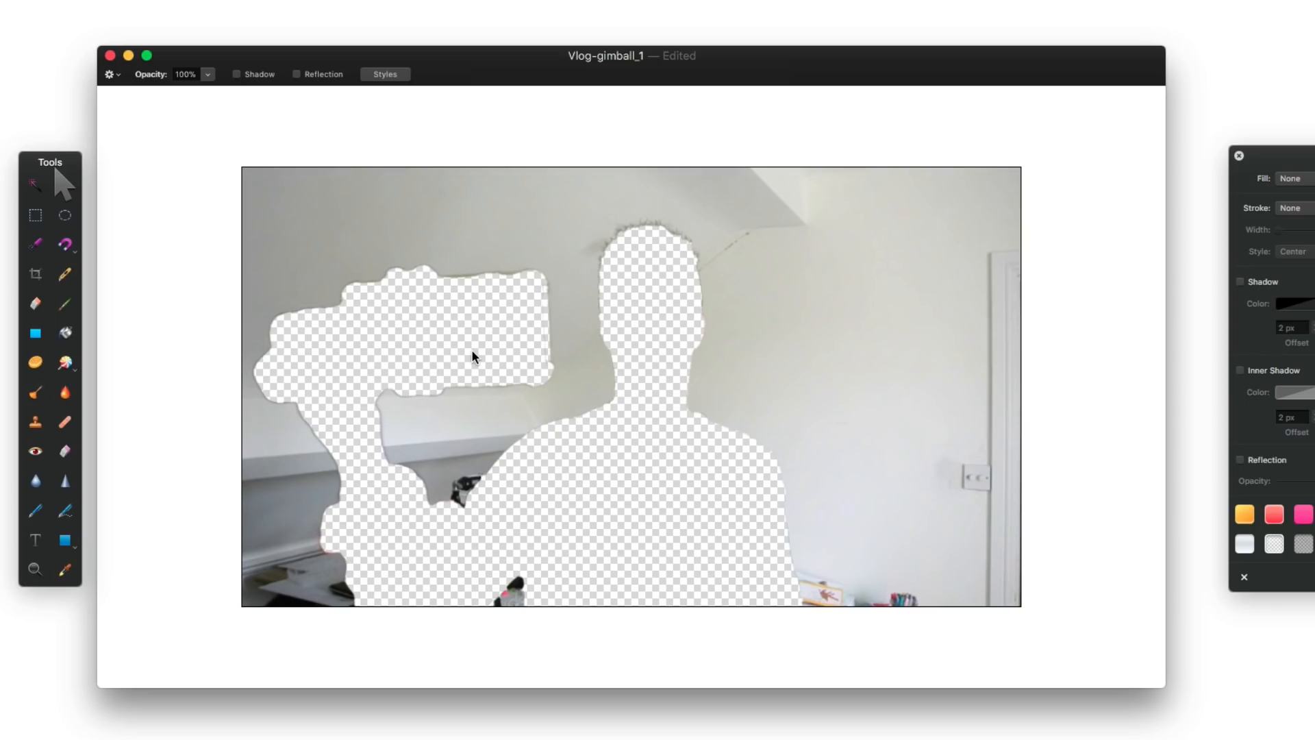
Undo the cut and isolate the man with his phone and gimbal on a transparent background.
key("super+z")
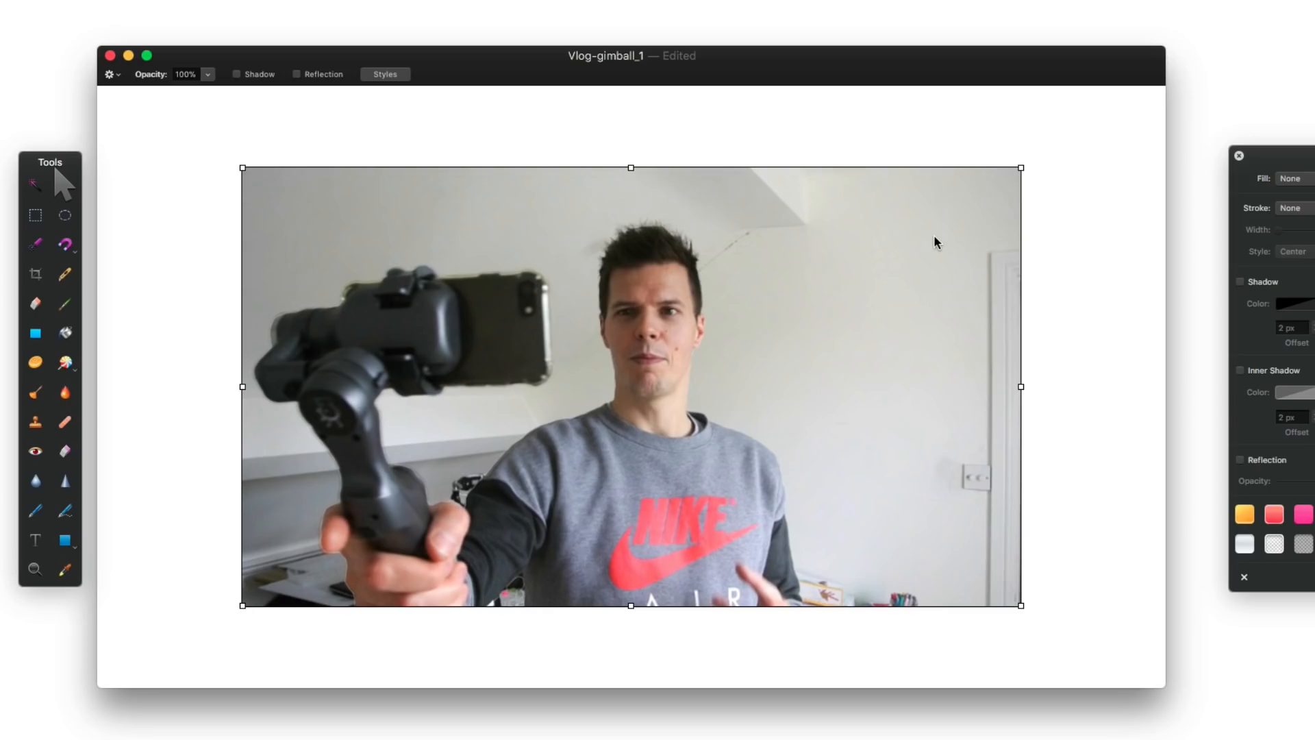
key("super+shift+z")
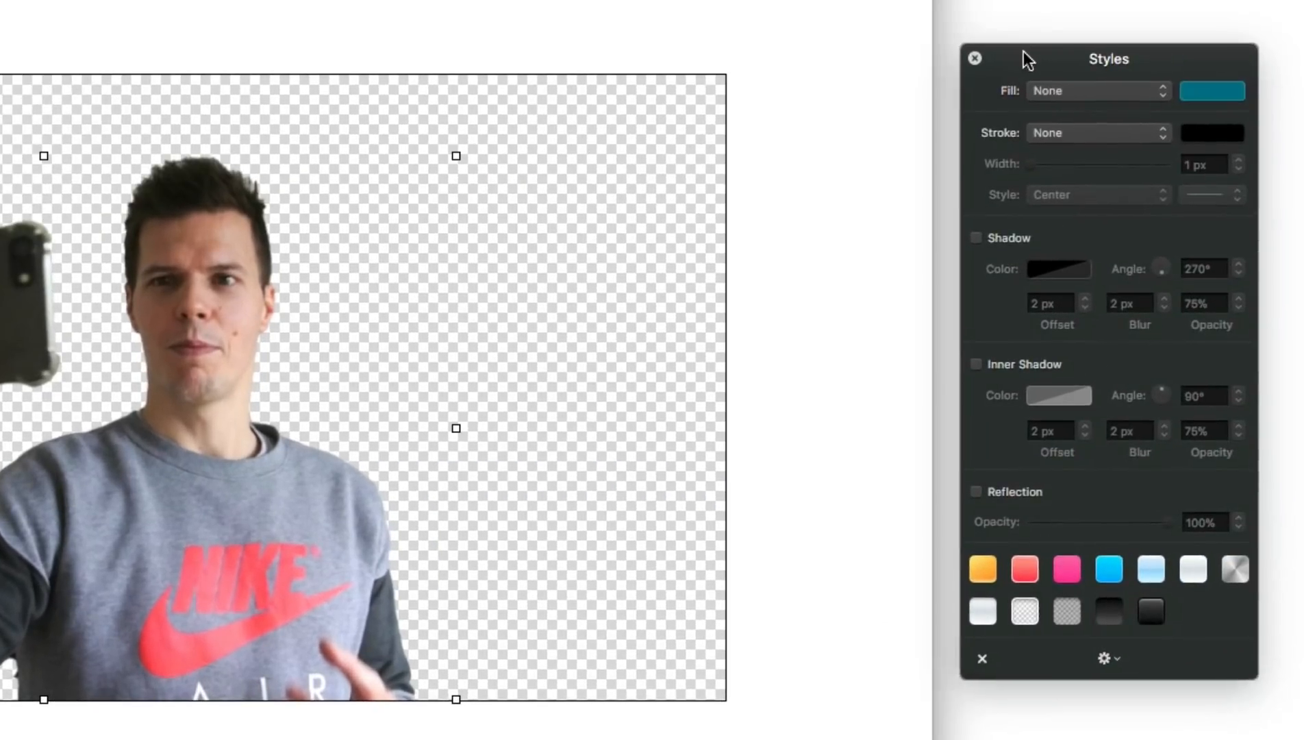
Outline the cut-out man with a white (FFFFFF) color stroke 6 px wide and inspect the edge around his hair.
left_click(1055, 137)
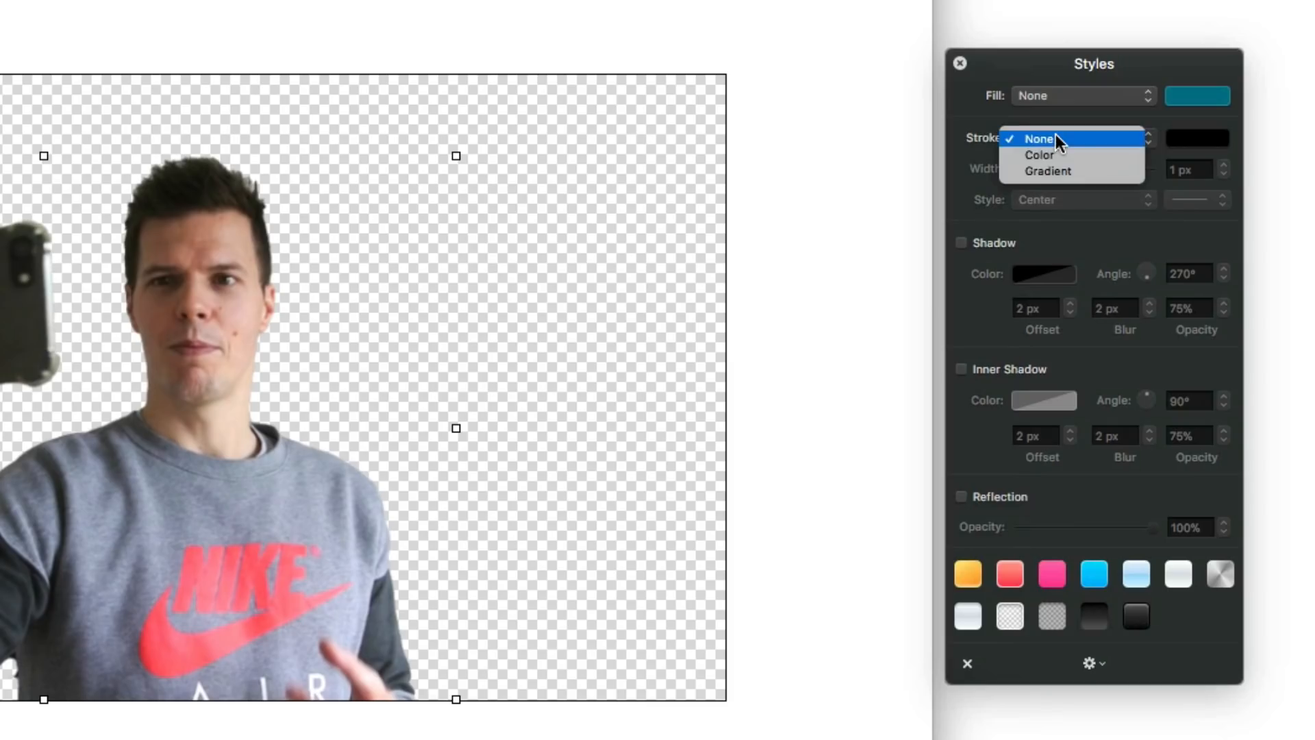
left_click(1054, 153)
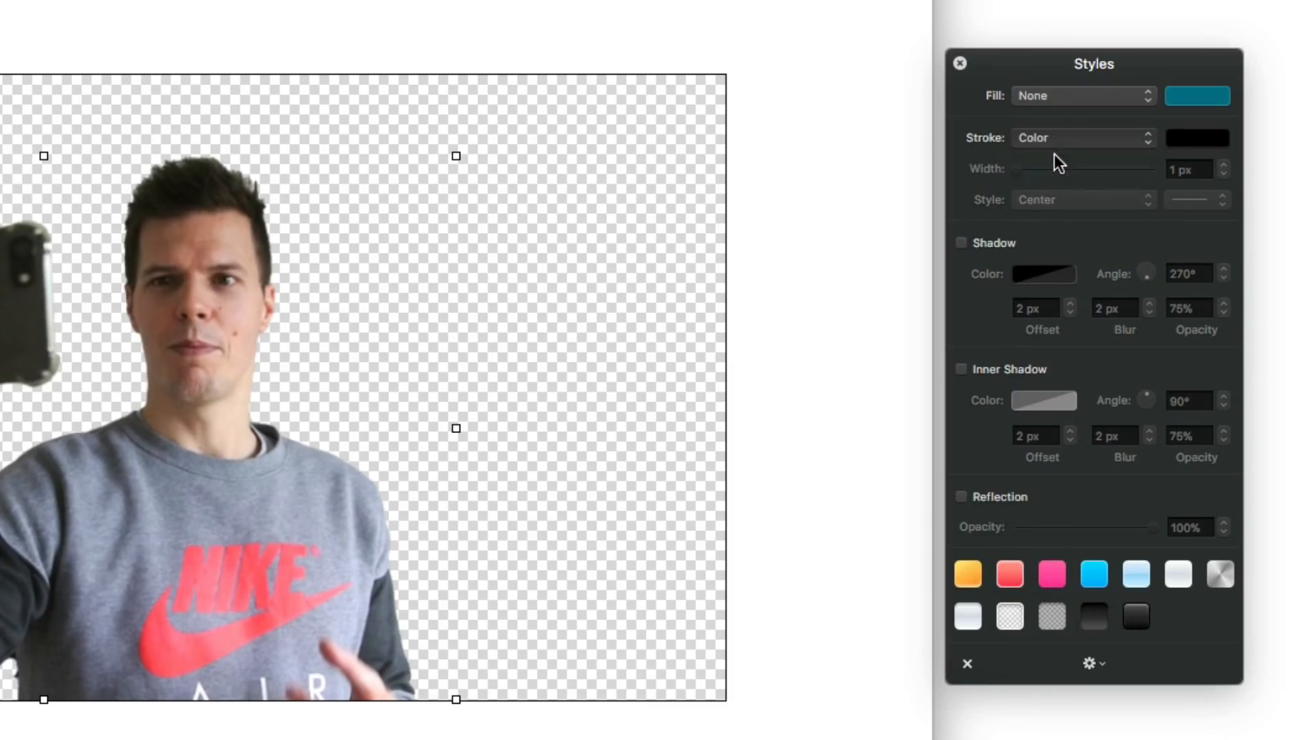
left_click(1197, 139)
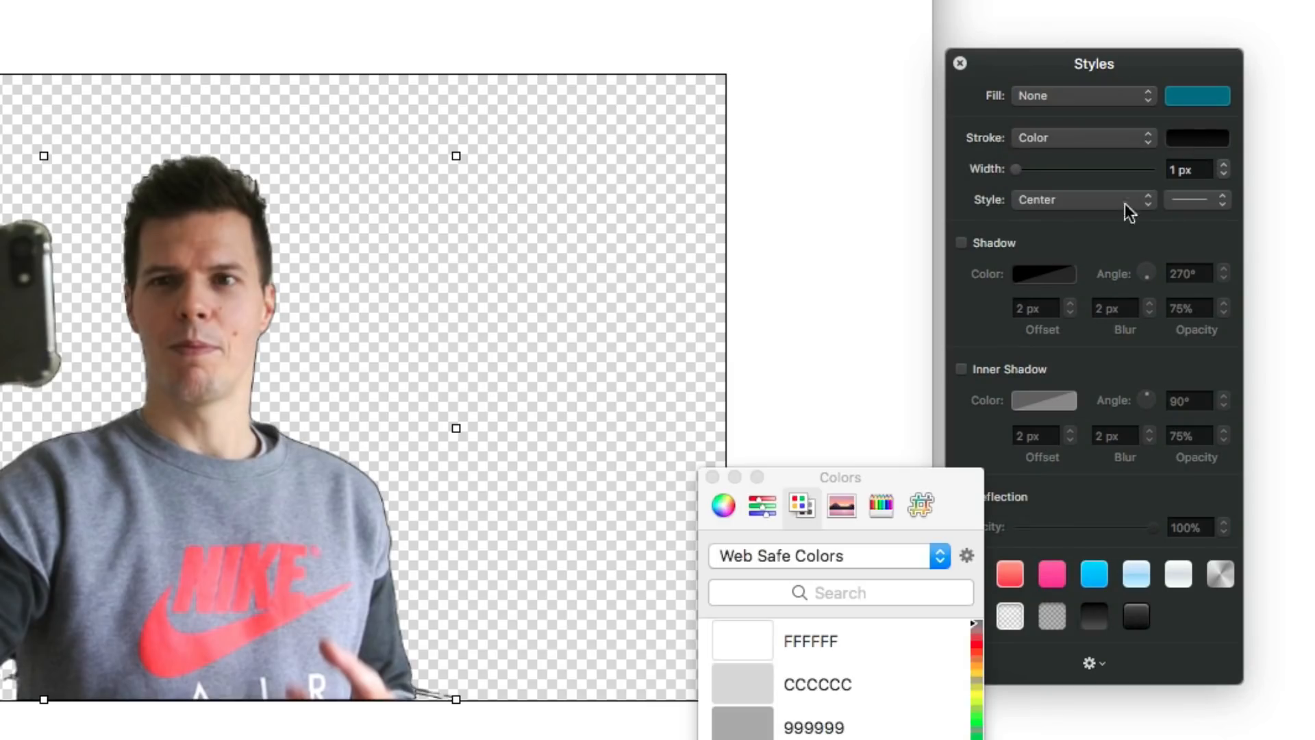
left_click(755, 628)
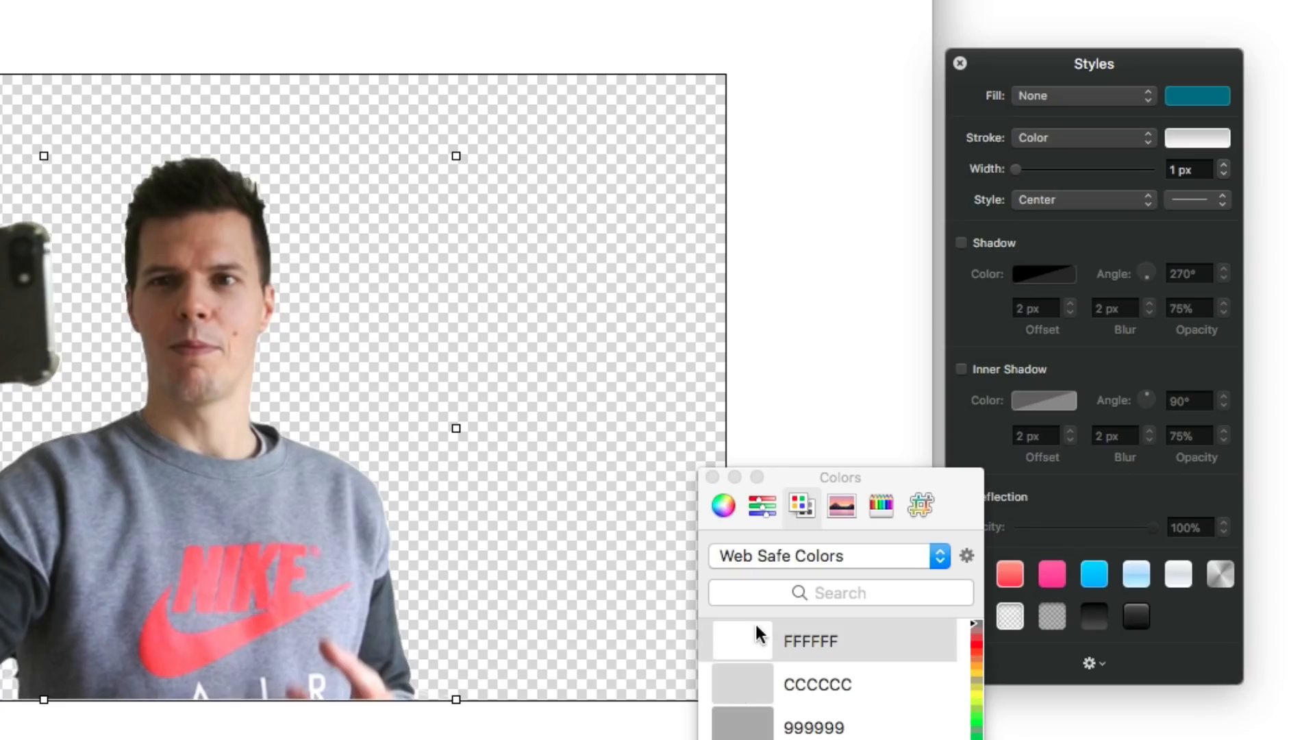
left_click(1224, 165)
left_click(1224, 165)
left_click(1224, 165)
left_click(1224, 165)
left_click(1224, 165)
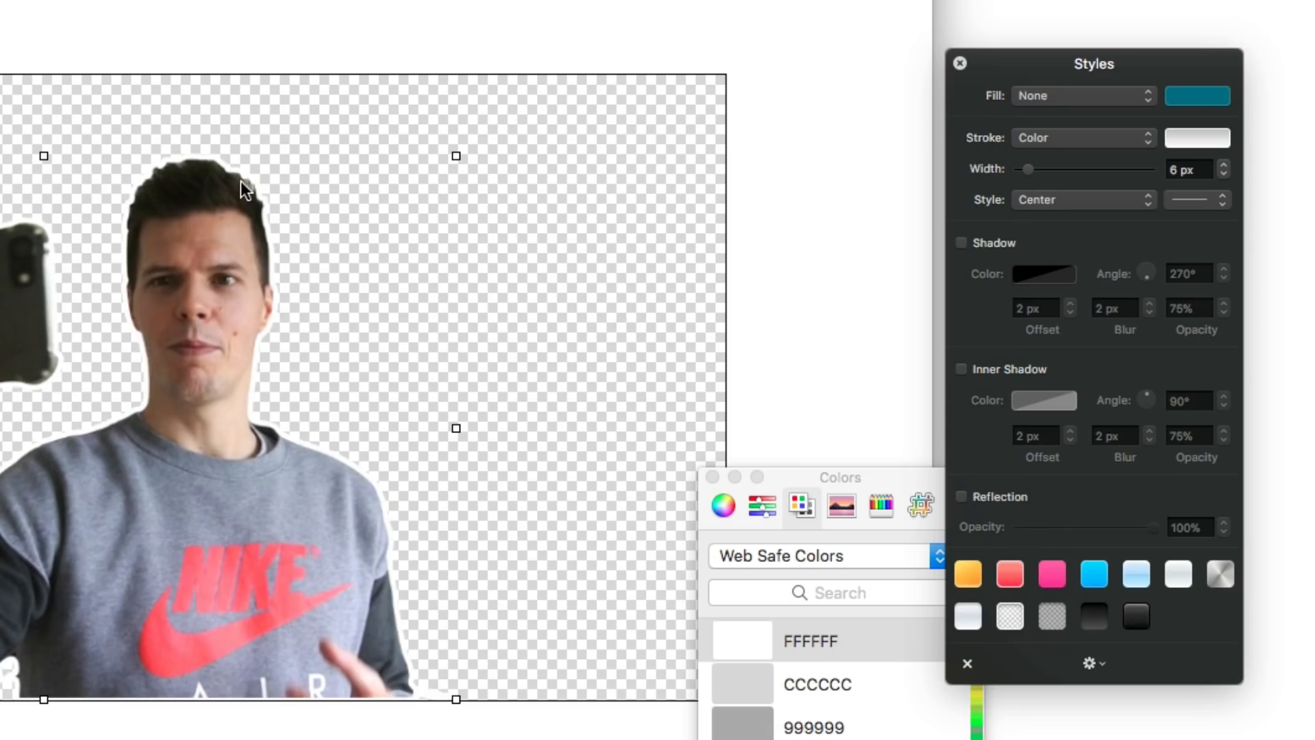
scroll(234, 178, "up", 5)
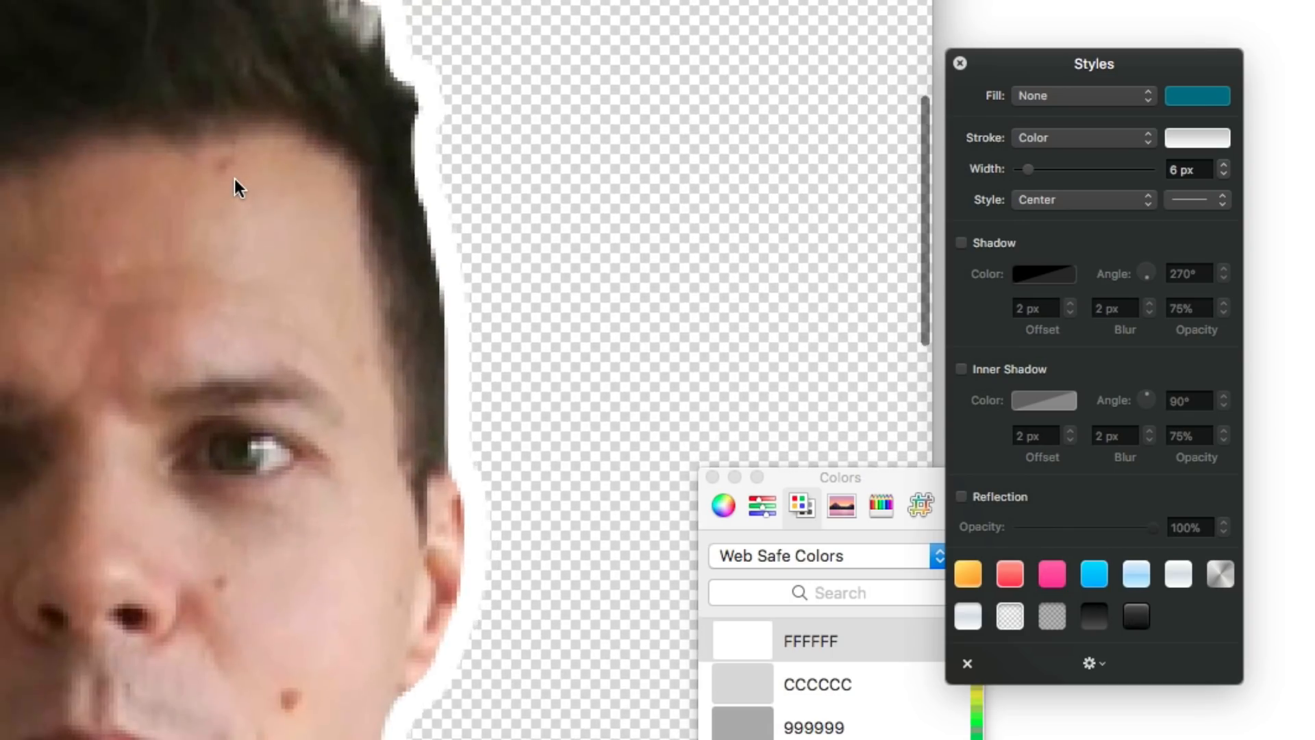
scroll(235, 178, "down", 4)
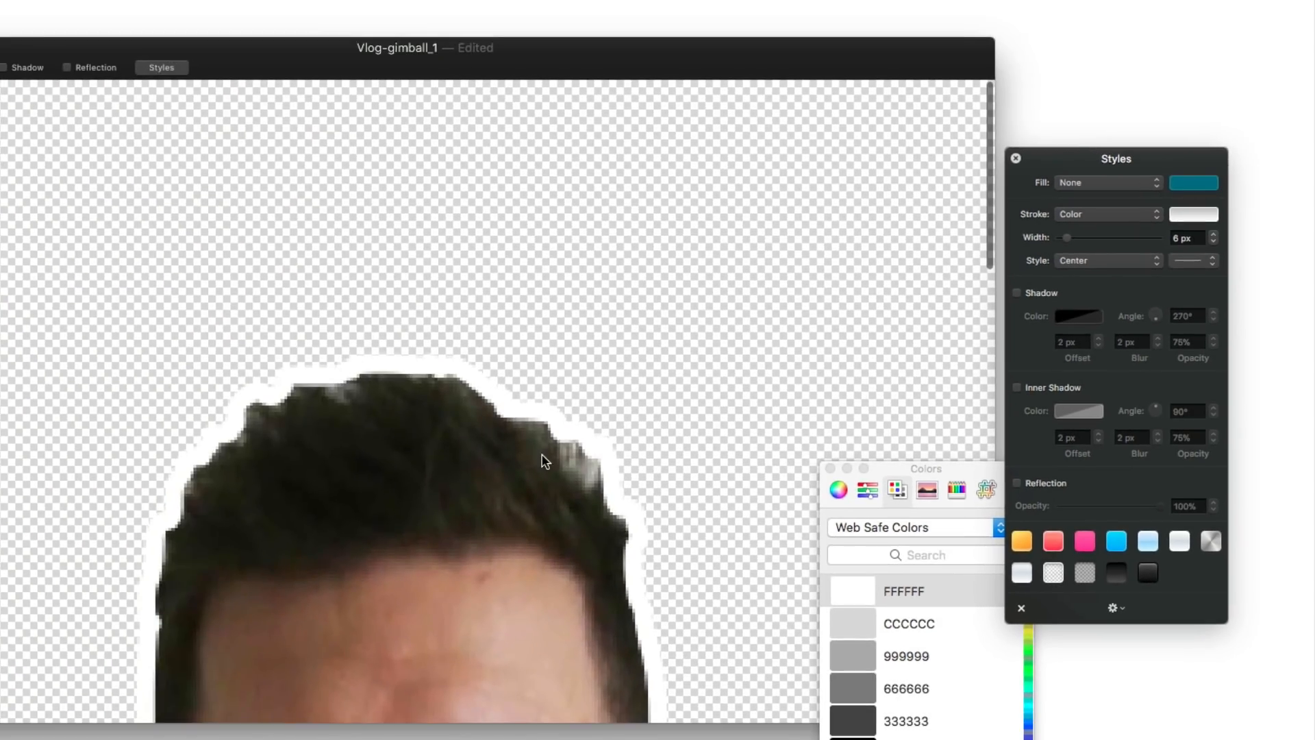
scroll(620, 559, "down", 3)
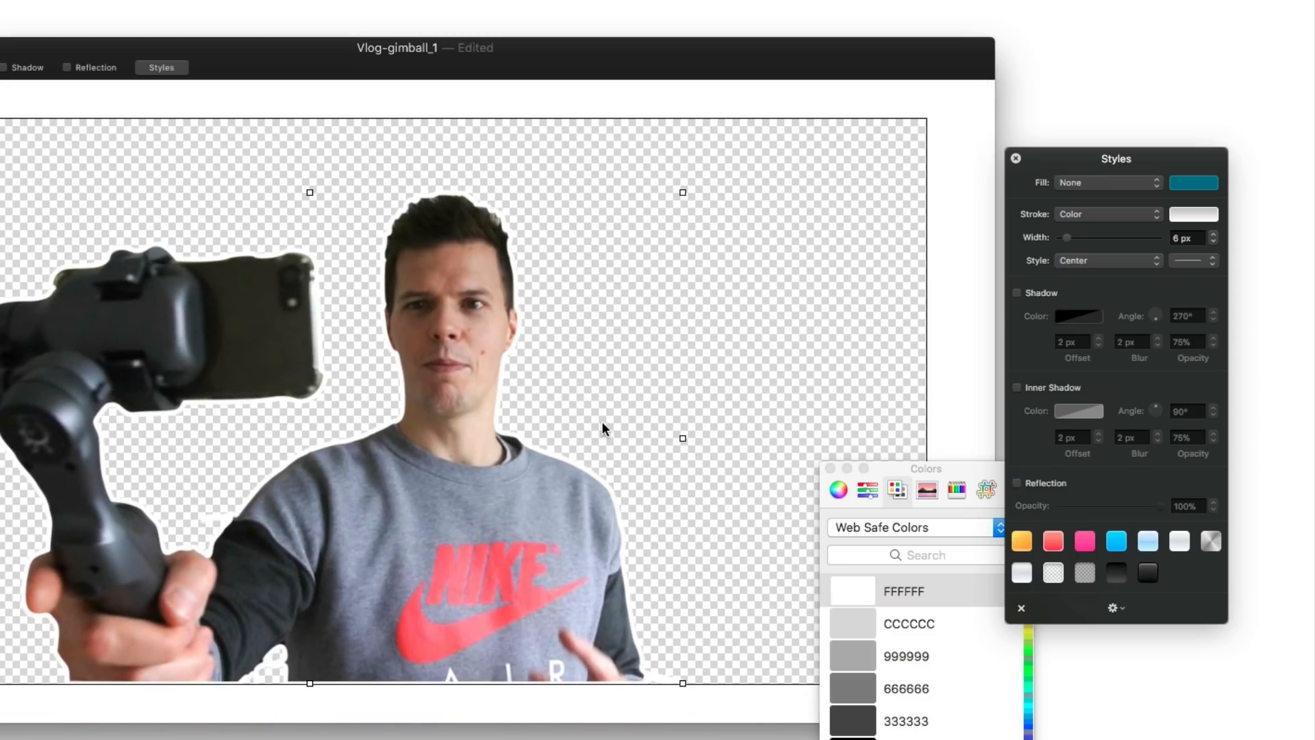
Export the white-outlined cut-out as a PNG to the Desktop under a new name beginning with Vlog-gimball_1-.
left_click(828, 428)
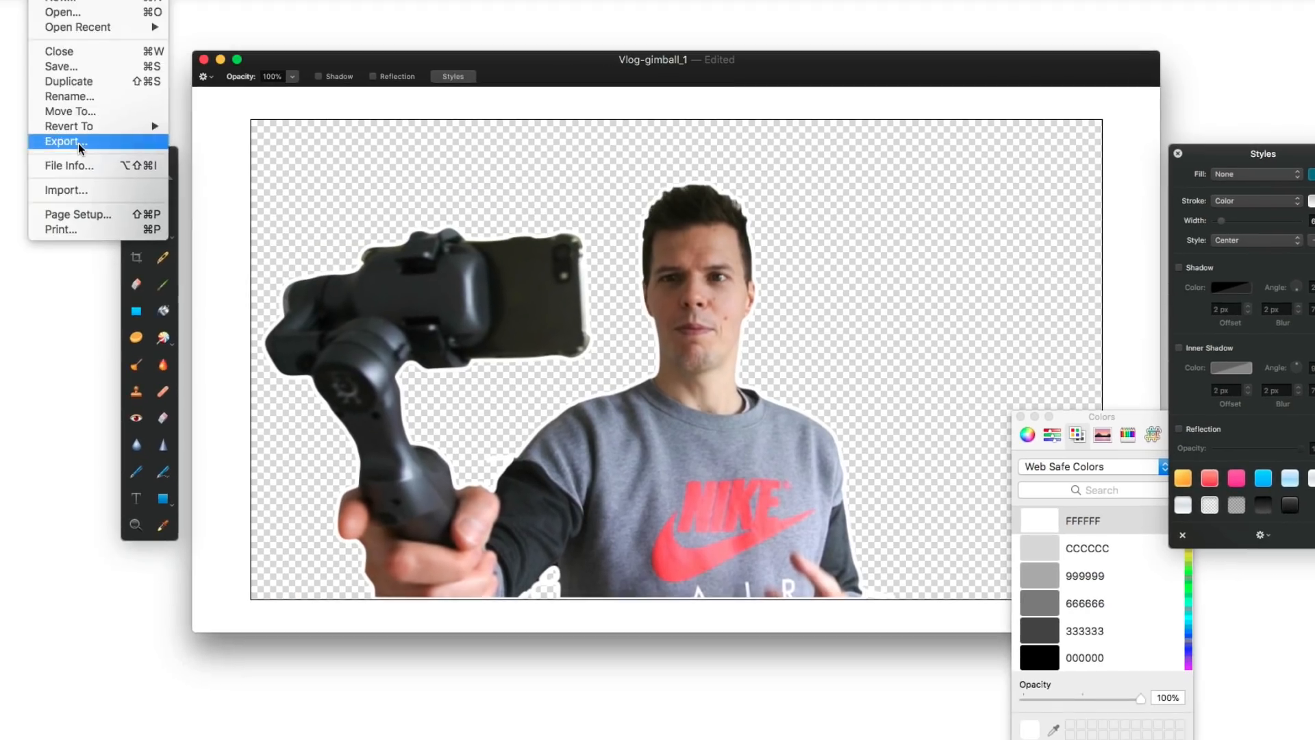
left_click(78, 142)
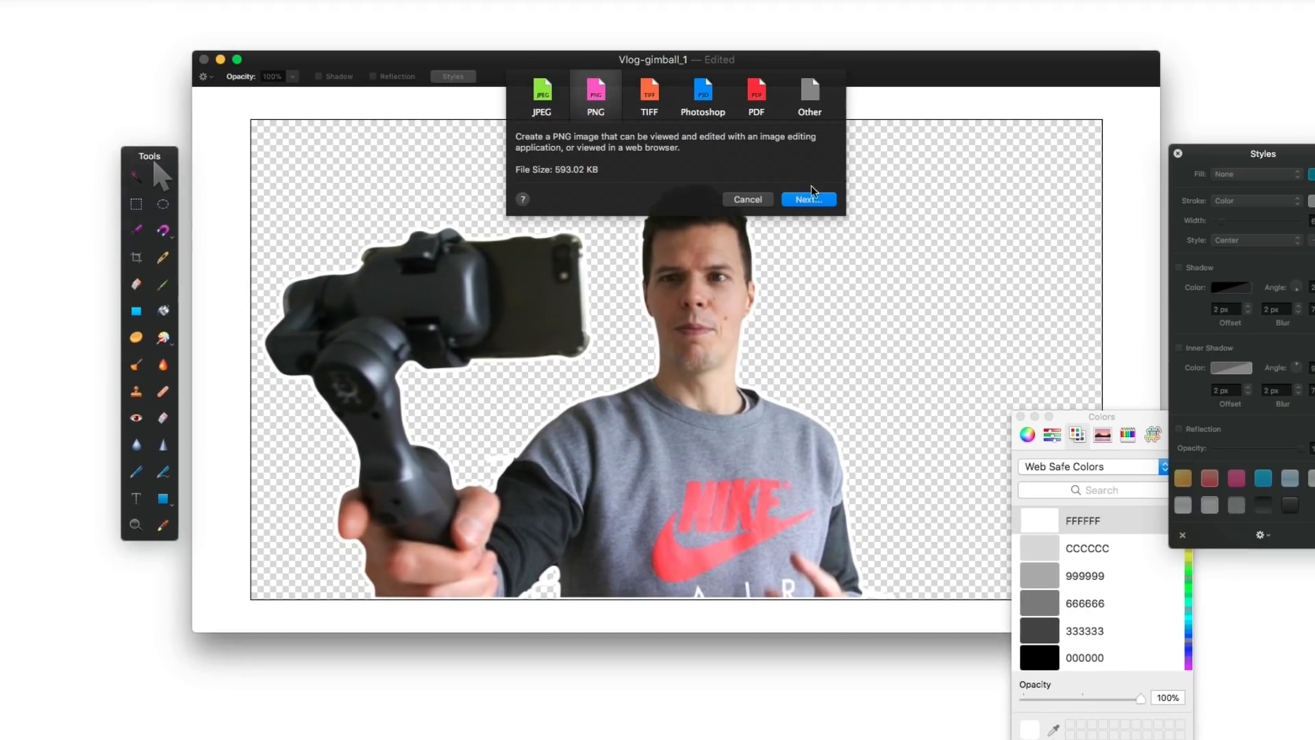
left_click(812, 196)
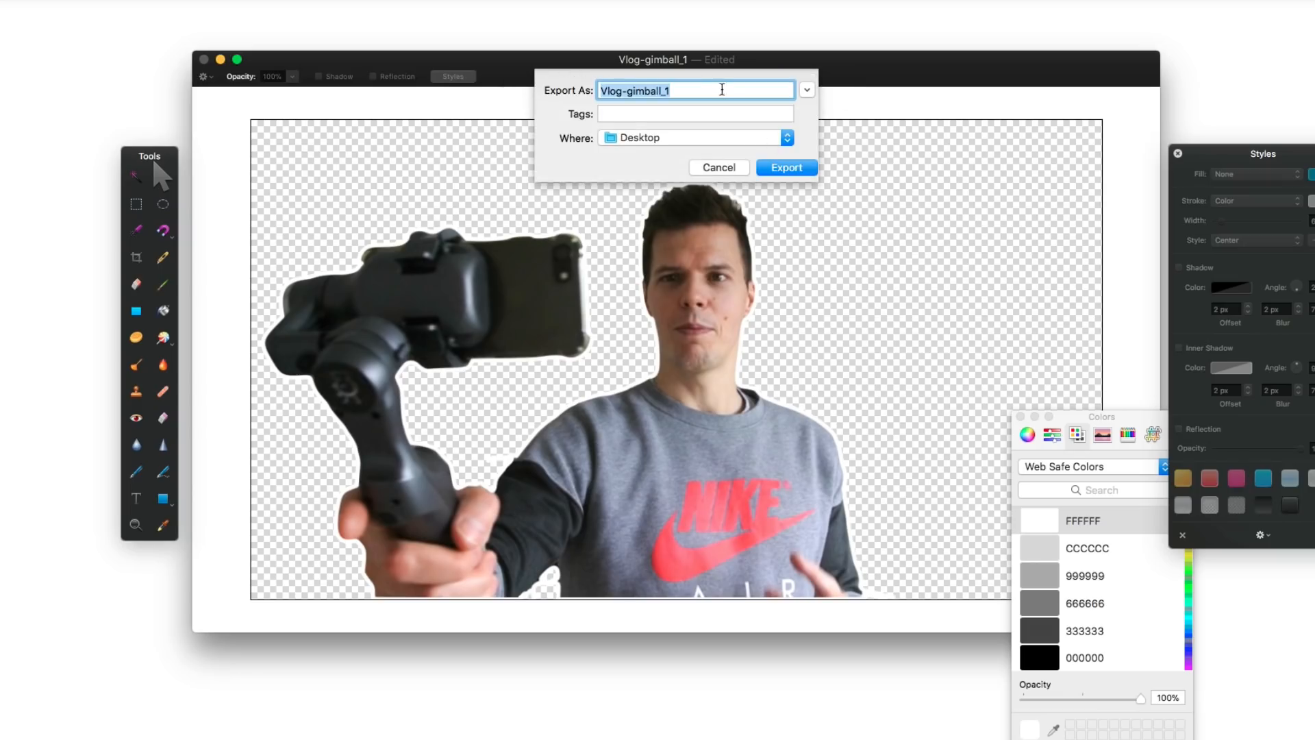
left_click(712, 88)
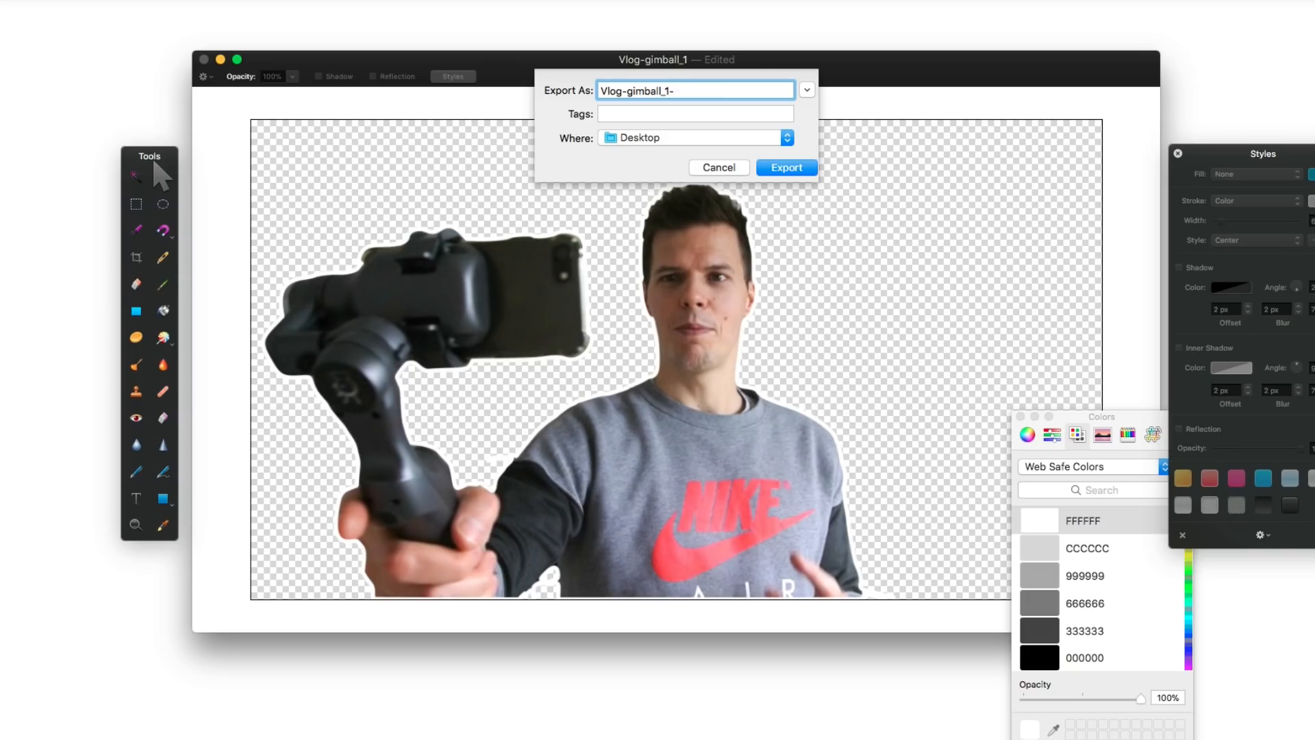
key("Return")
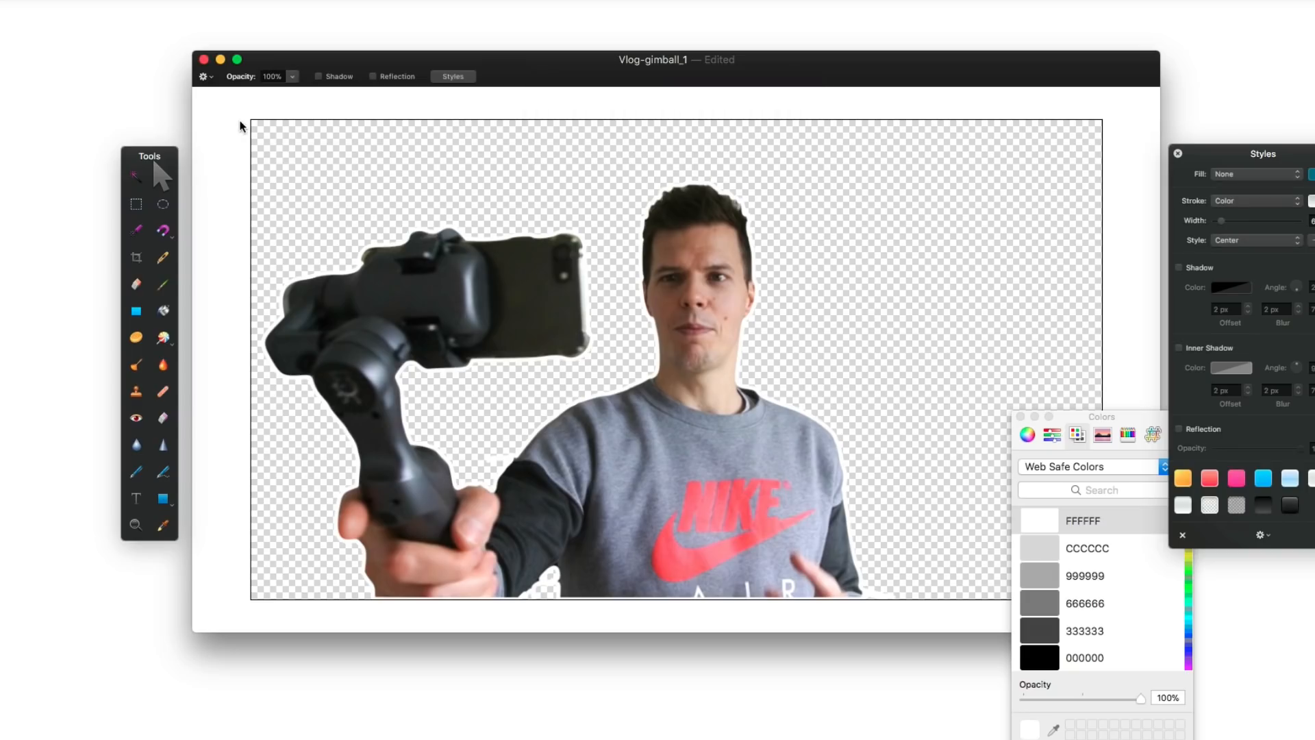
Switch to the DF Branding Colours design in Canva, enlarge the browser window and go up to the first thumbnails.
left_click_drag(0, 117, 839, 0)
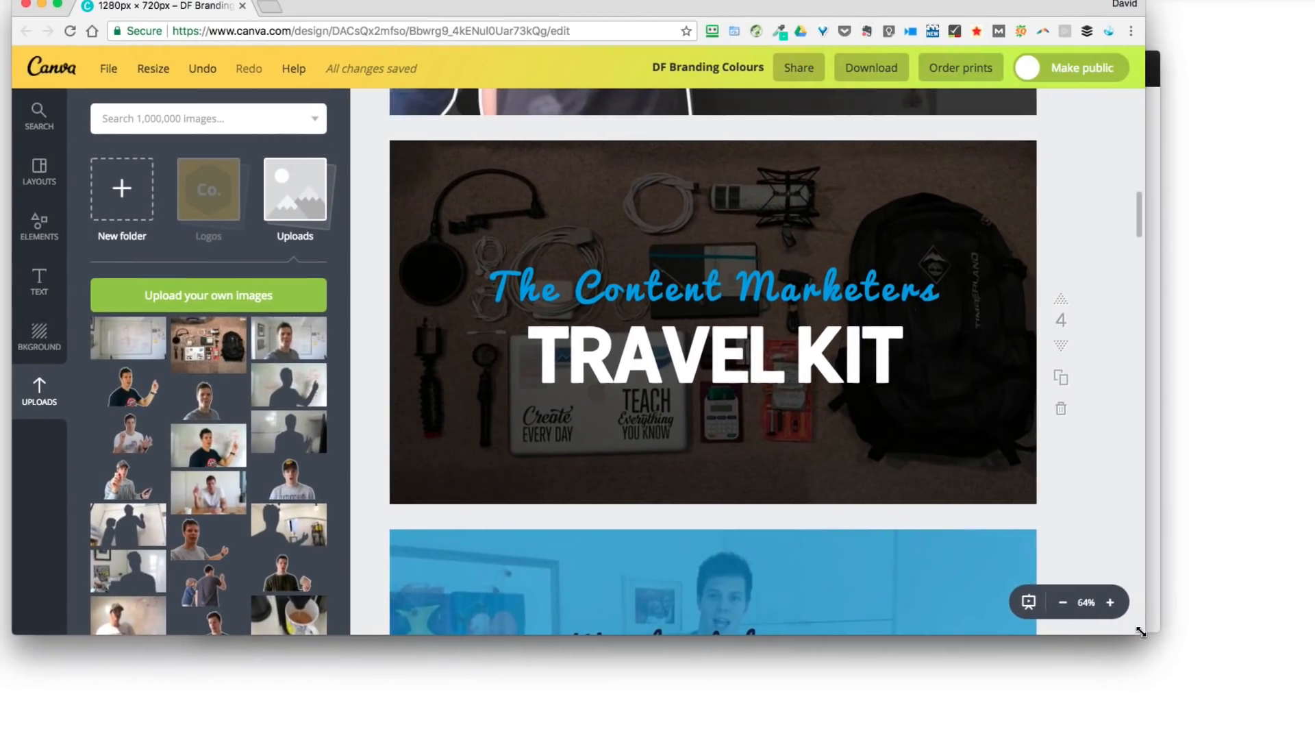
left_click_drag(1141, 631, 1311, 736)
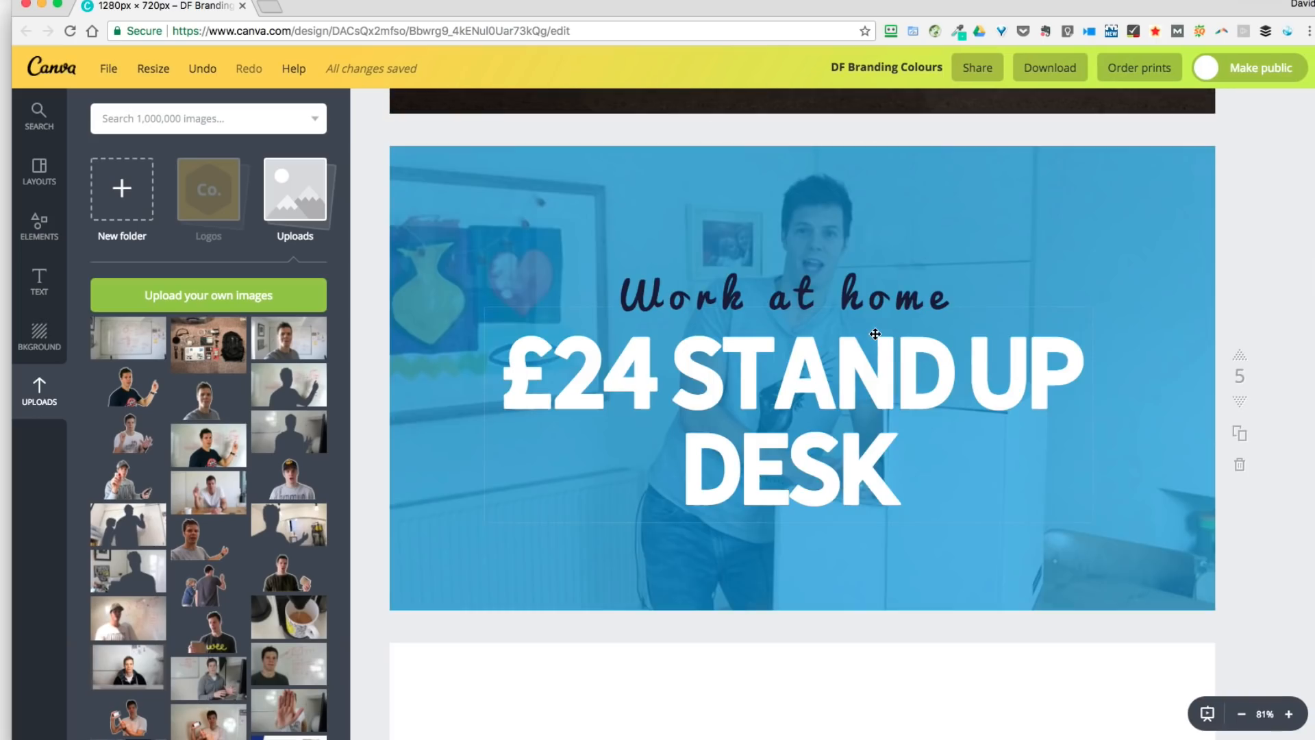
key("super+minus")
key("super+minus")
scroll(876, 335, "down", 2)
scroll(875, 335, "up", 5)
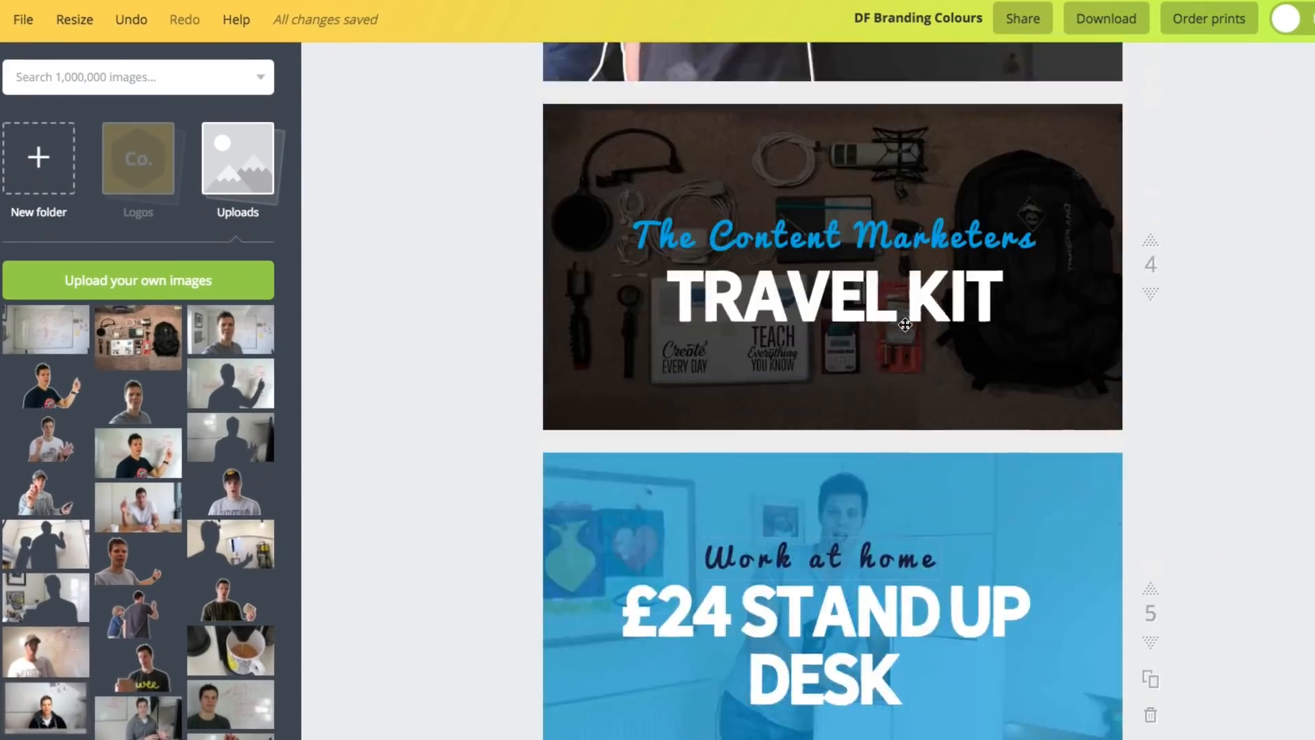
scroll(905, 325, "up", 10)
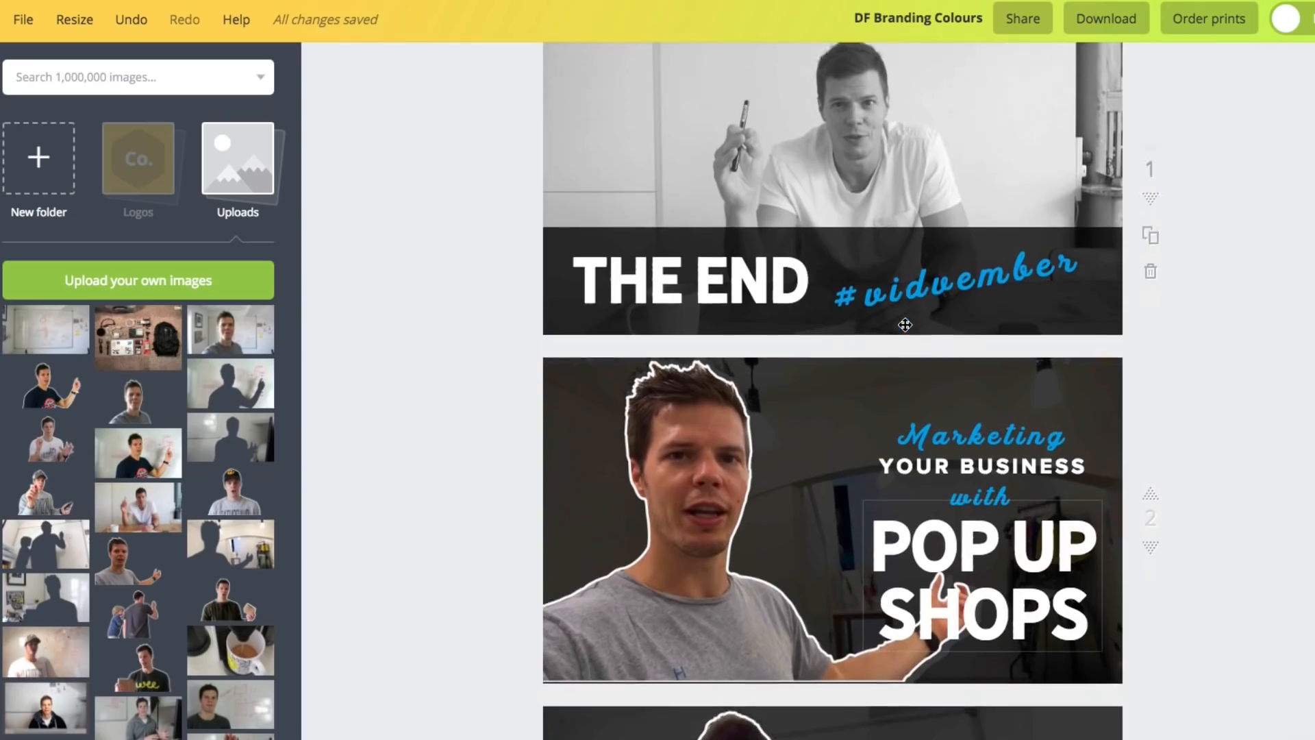
Duplicate the "Marketing Your Business with Pop Up Shops" thumbnail and upload the white-outlined cut-out of the man with the gimbal.
scroll(905, 325, "down", 4)
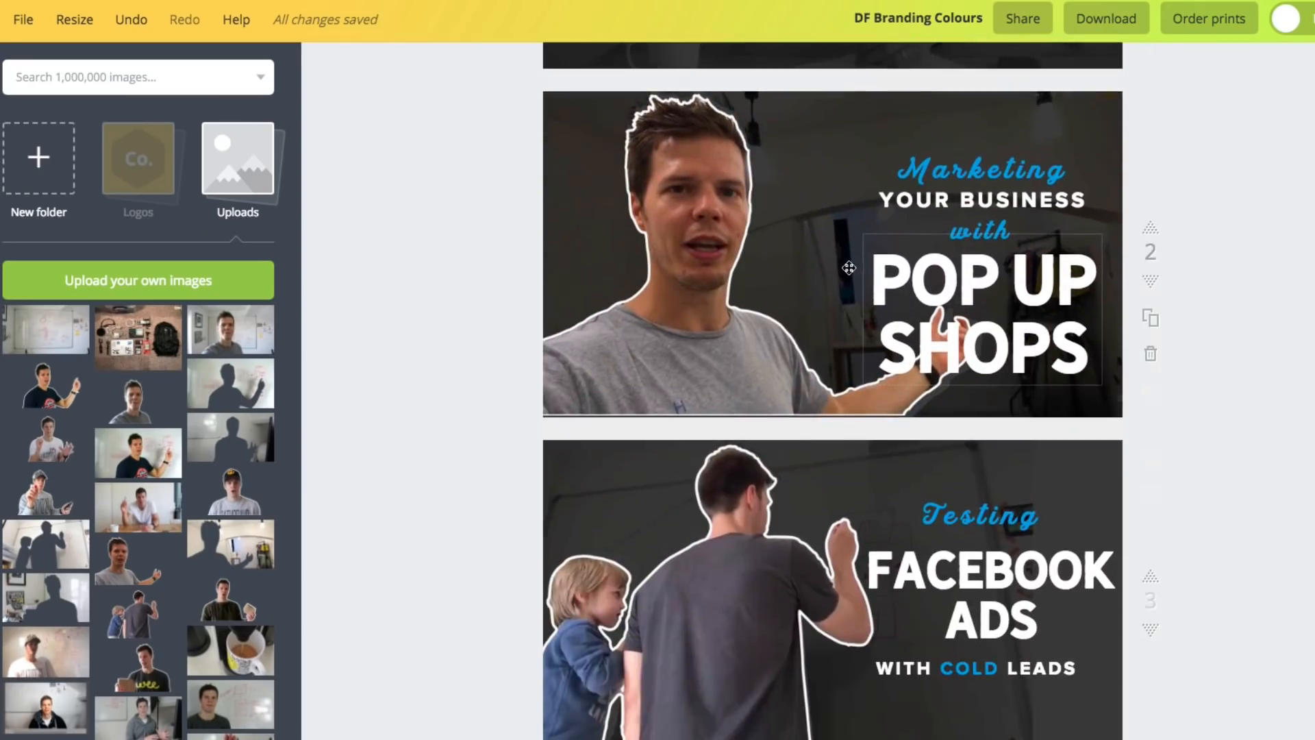
left_click(811, 234)
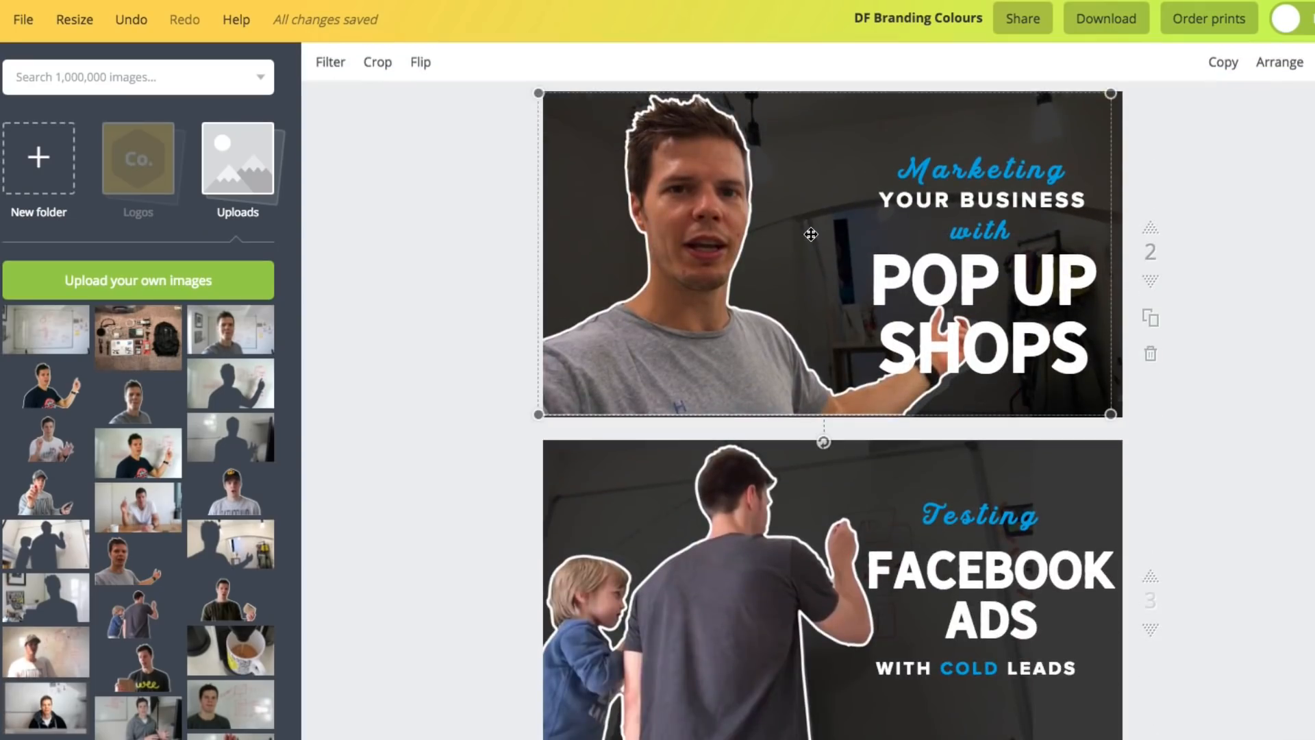
left_click(1151, 319)
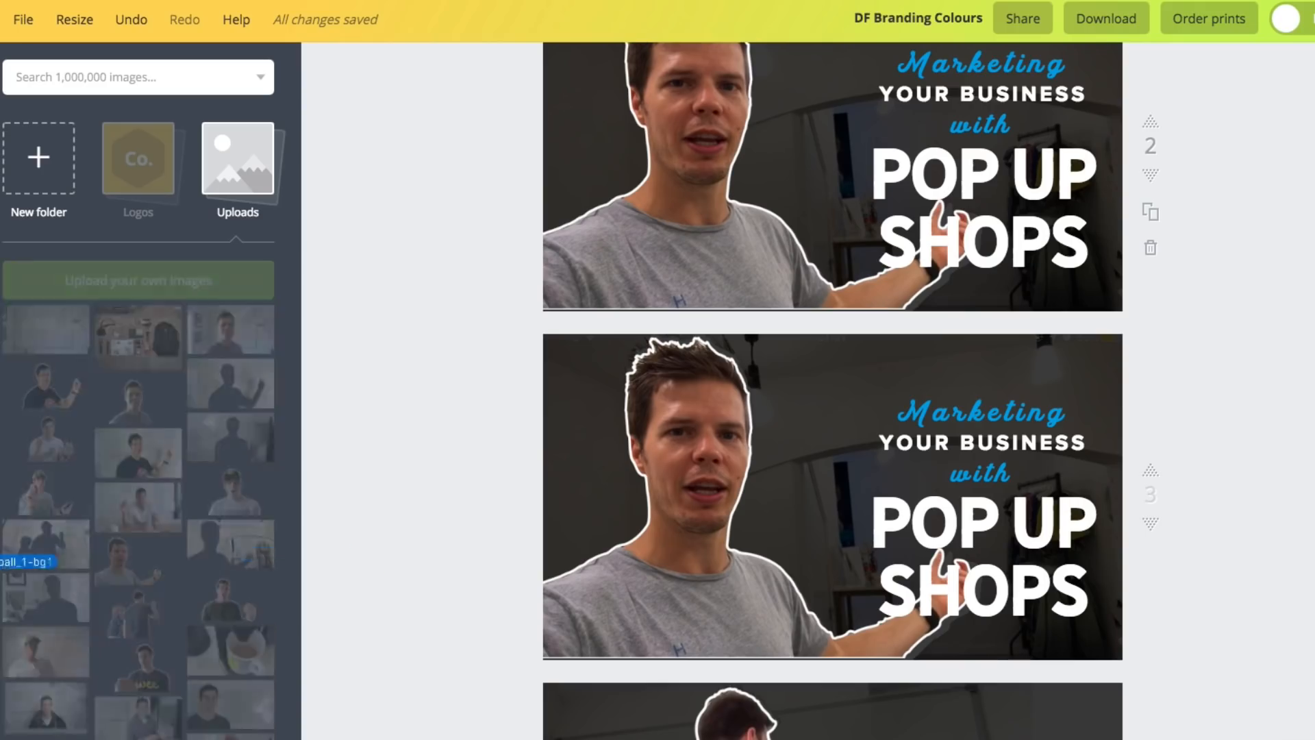
left_click_drag(0, 557, 171, 370)
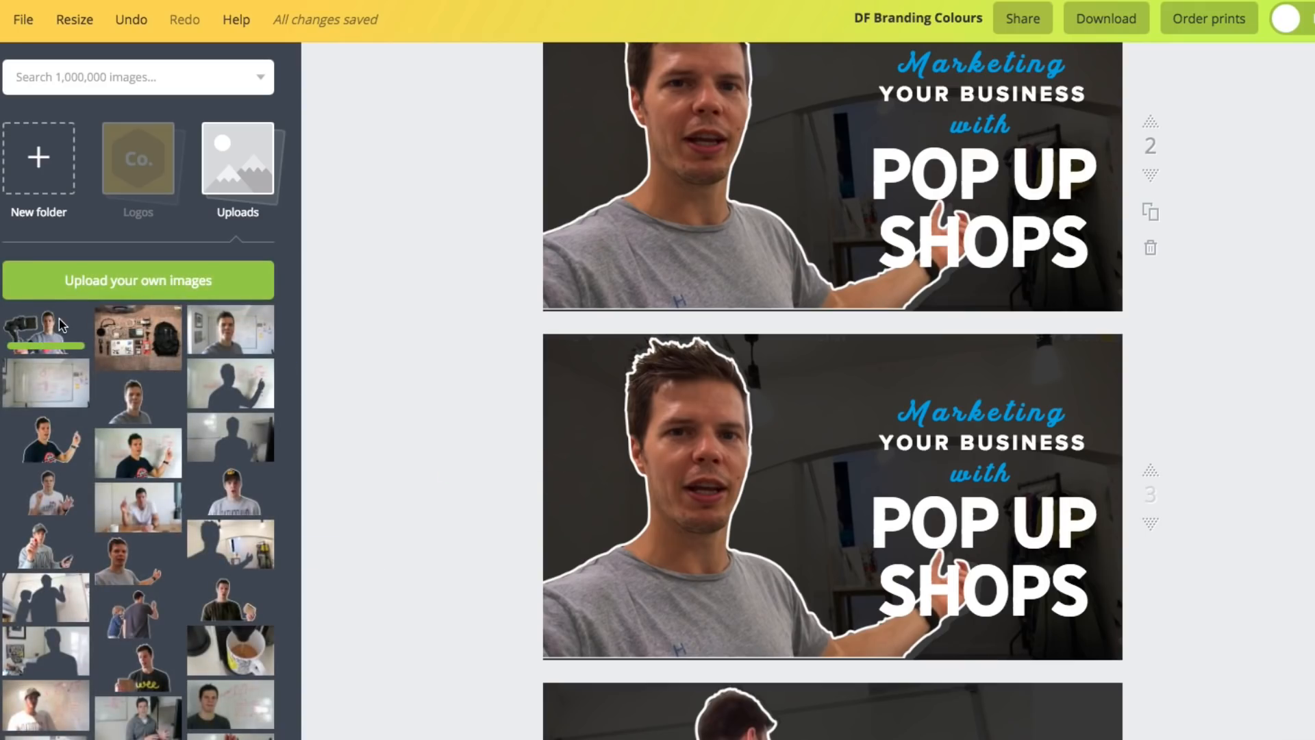
Replace the old cut-out of the man on page 2 with the uploaded gimbal cut-out, shifted down and left.
scroll(457, 319, "up", 3)
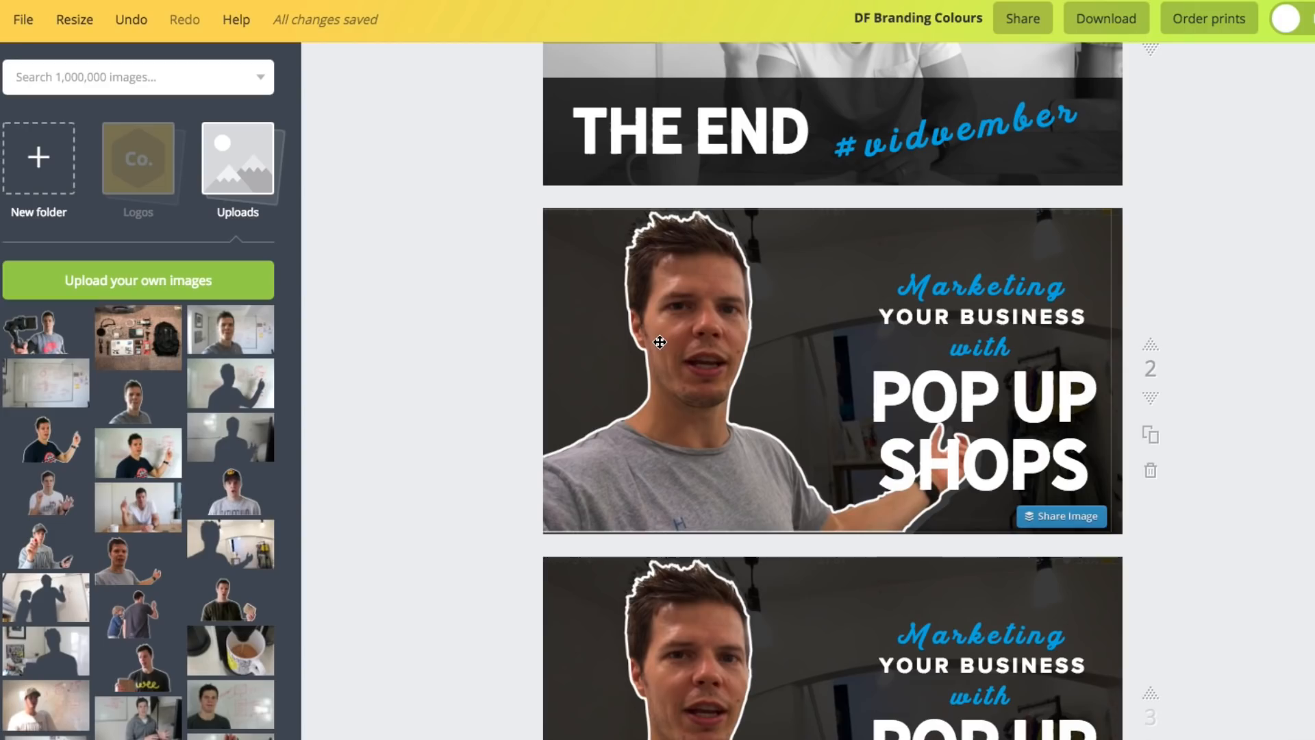
left_click(688, 376)
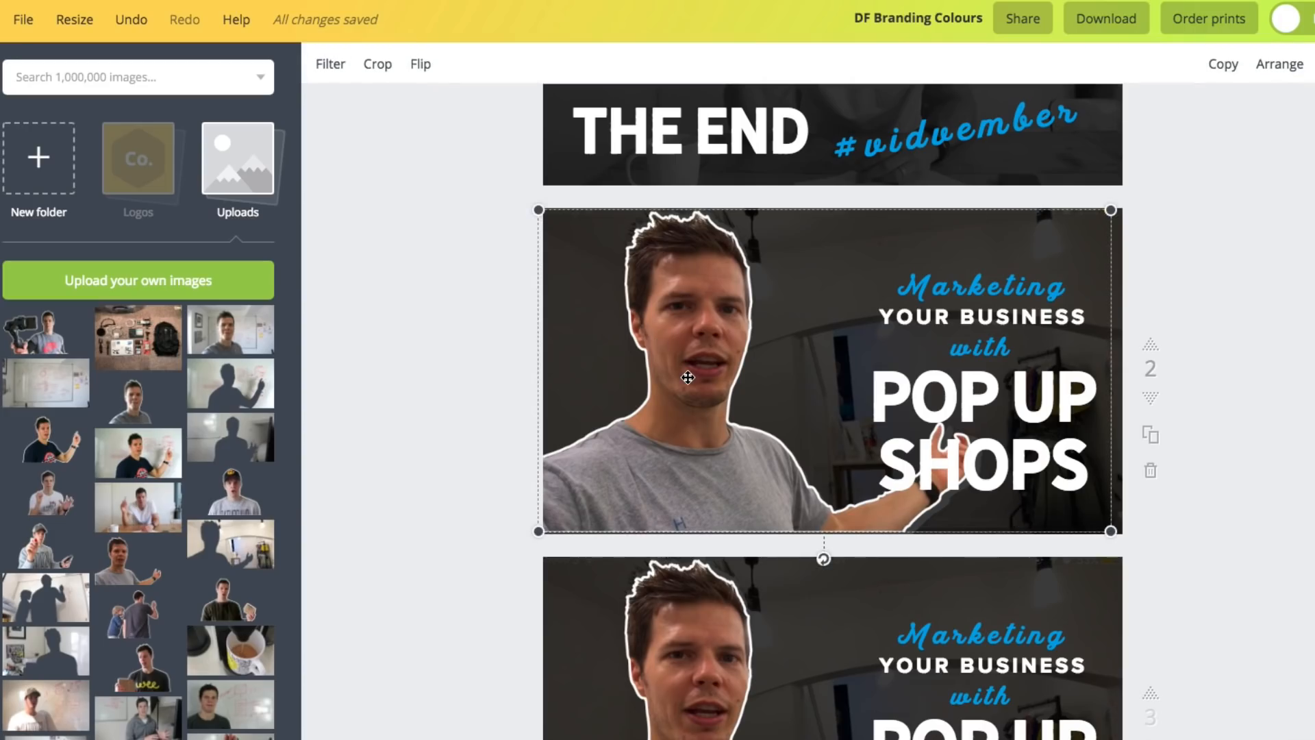
key("Delete")
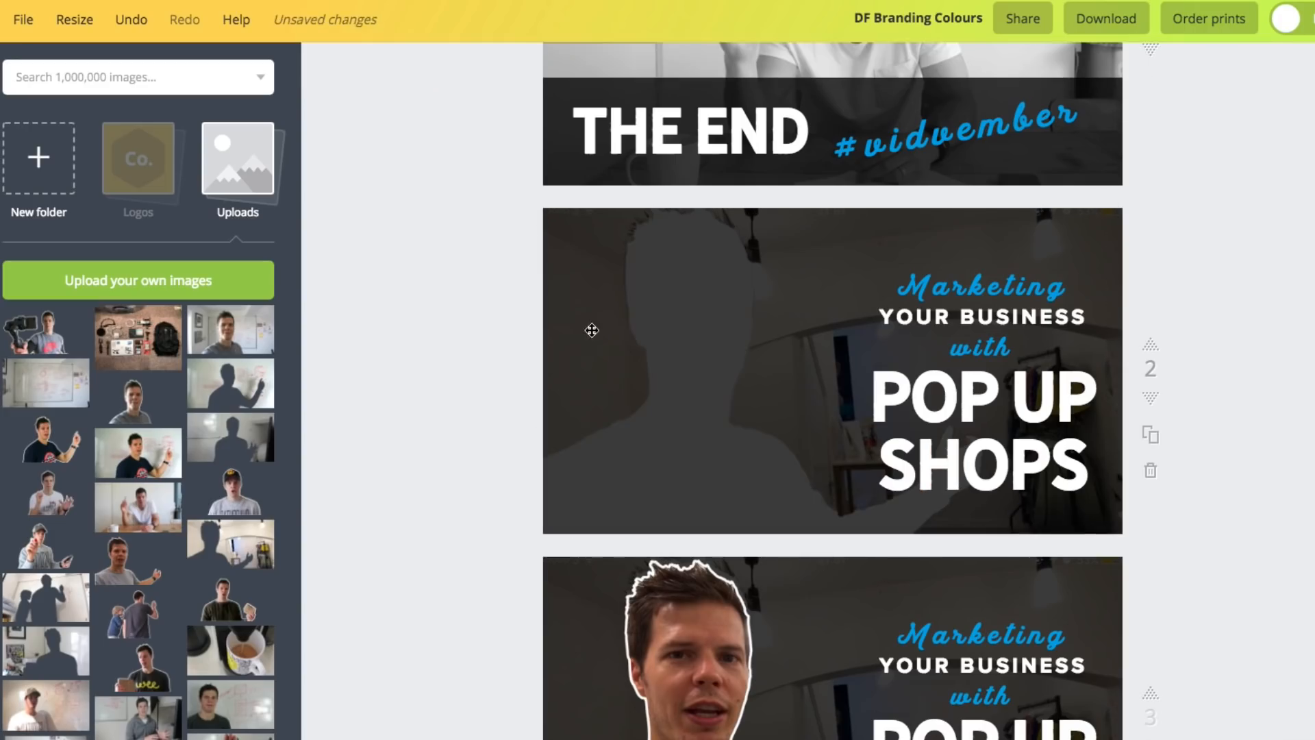
left_click(43, 336)
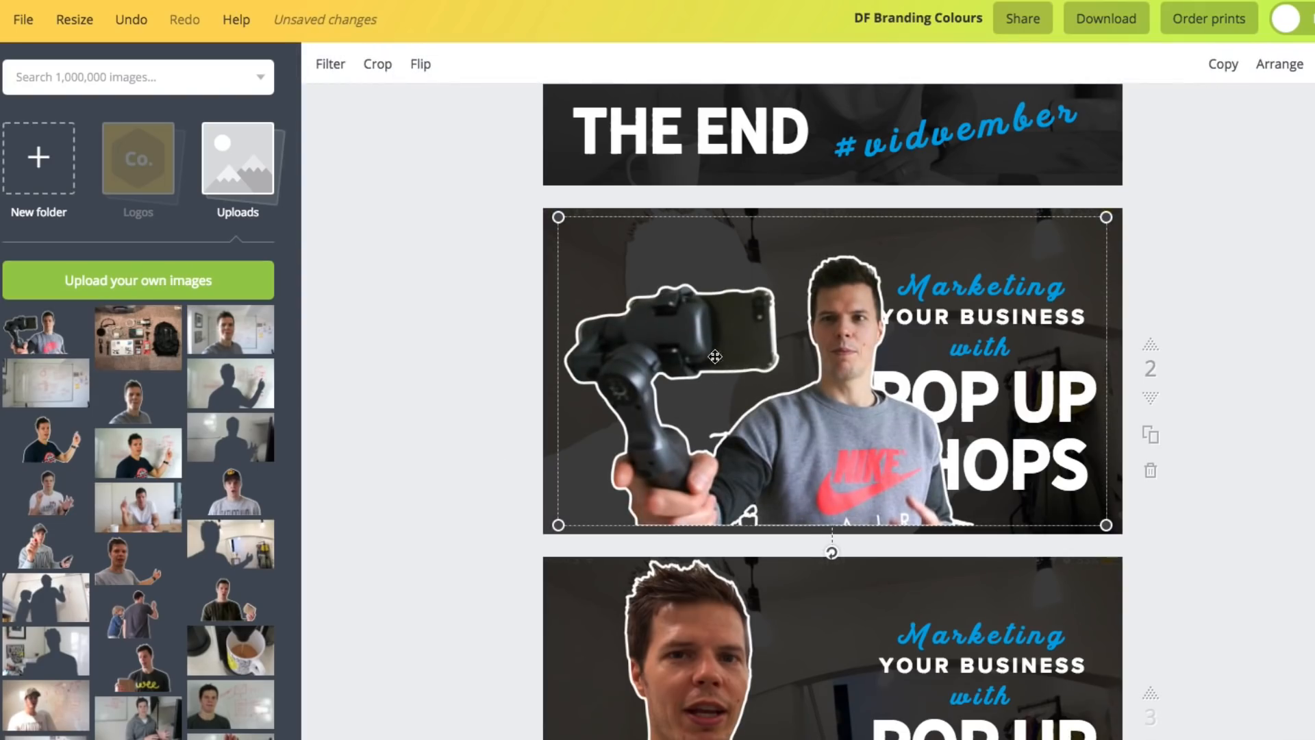
left_click_drag(789, 329, 728, 396)
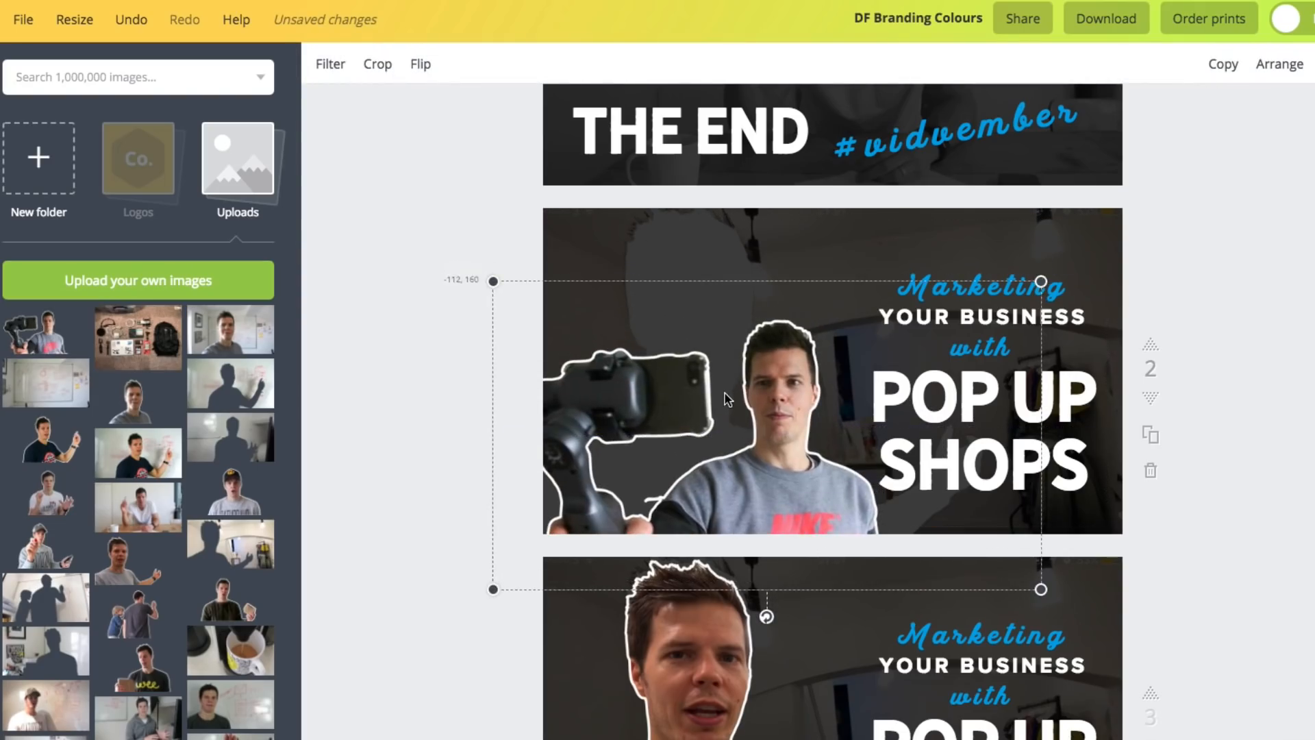
Delete the old photo beneath the dark overlay on page 2, moving the overlay aside and back over the whole page.
left_click_drag(686, 254, 484, 302)
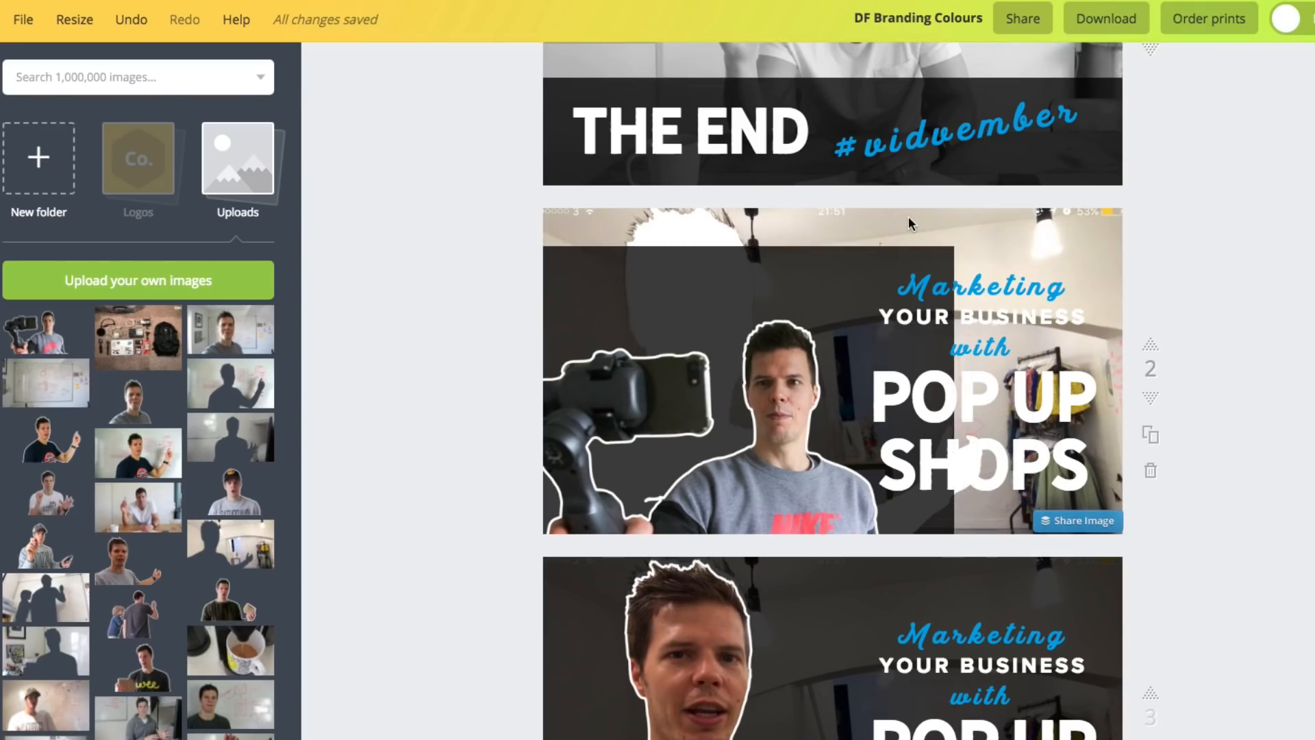
left_click(803, 213)
key("Delete")
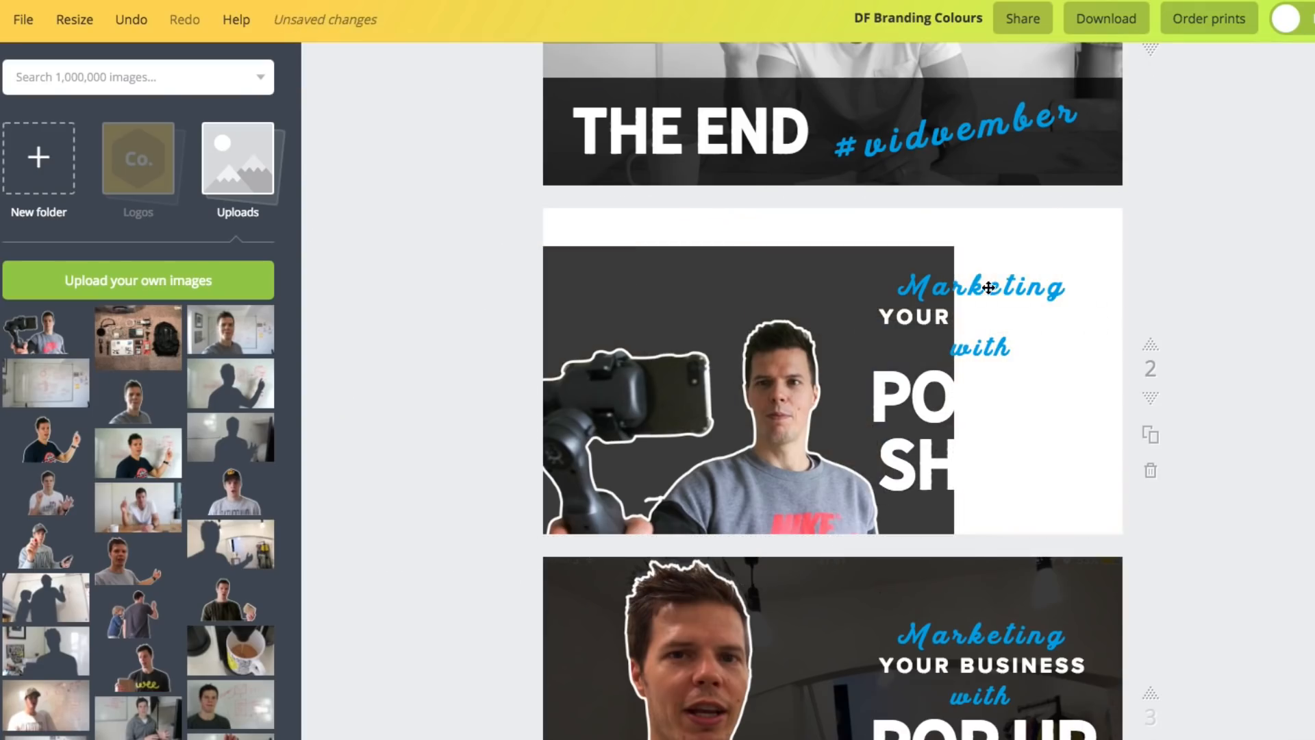
left_click_drag(682, 259, 885, 210)
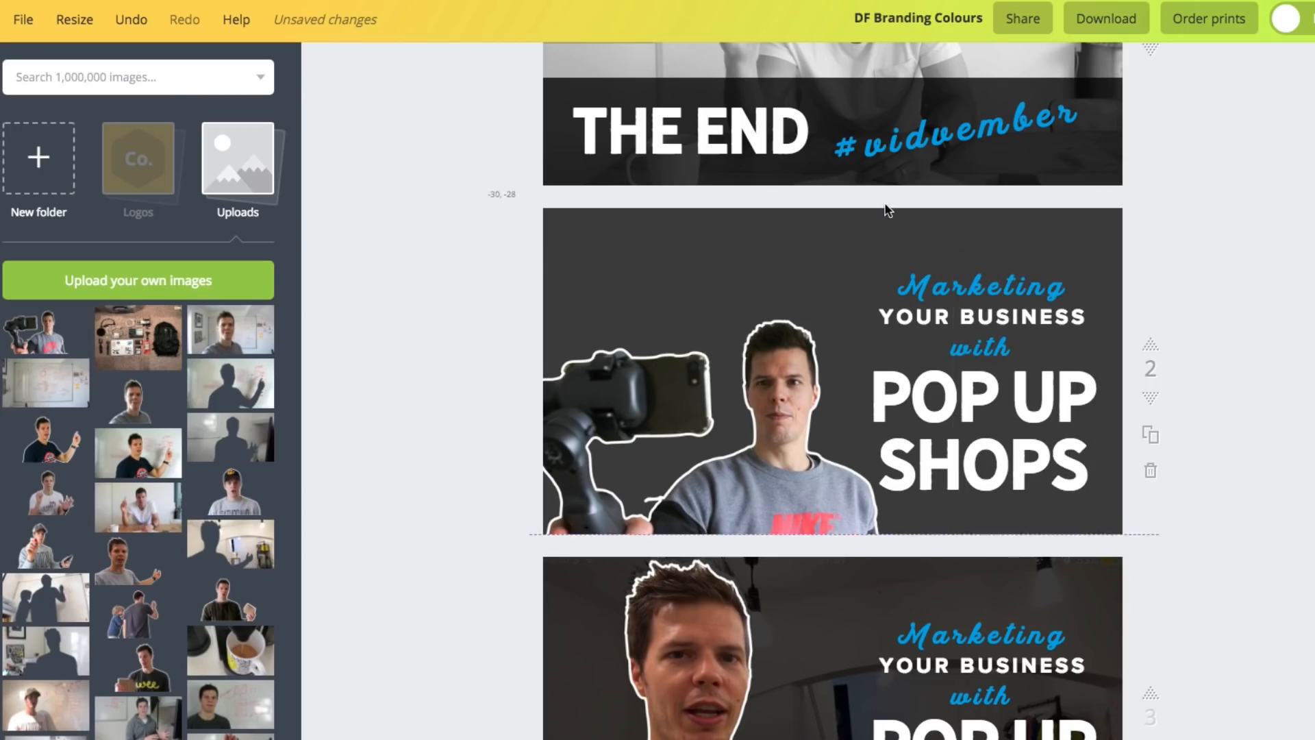
Enlarge the gimbal cut-out slightly and move it to the right half of page 2.
left_click_drag(787, 434, 797, 386)
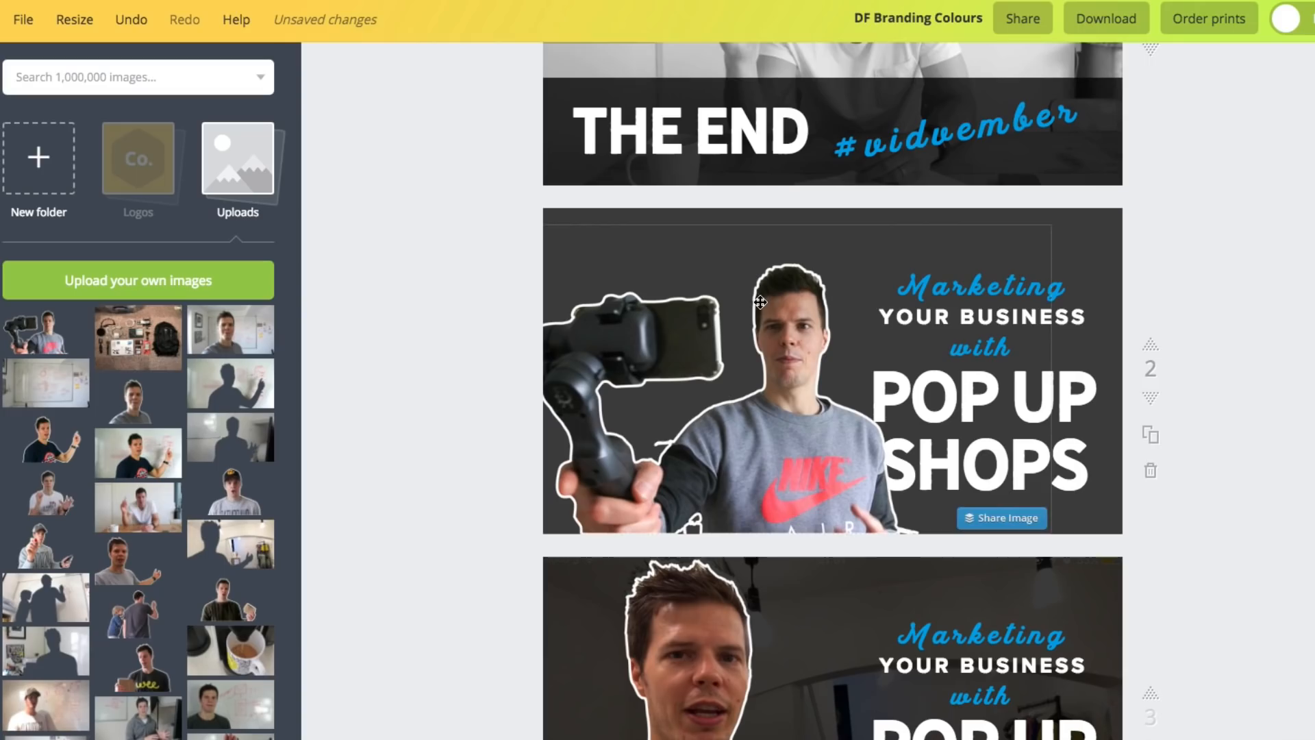
left_click(990, 244)
left_click_drag(1048, 221, 1093, 208)
left_click_drag(685, 400, 926, 410)
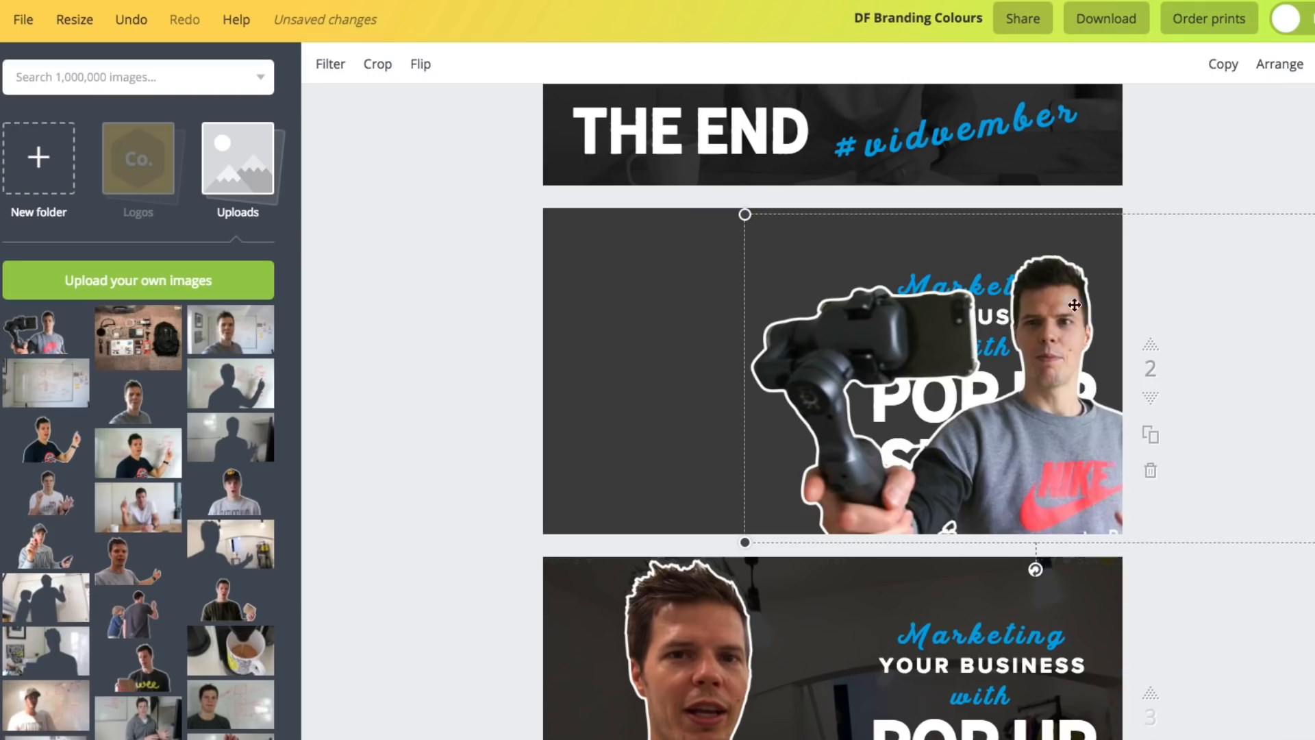
Try lower positions for the gimbal cut-out on the right half of page 2.
left_click_drag(1055, 298, 1062, 471)
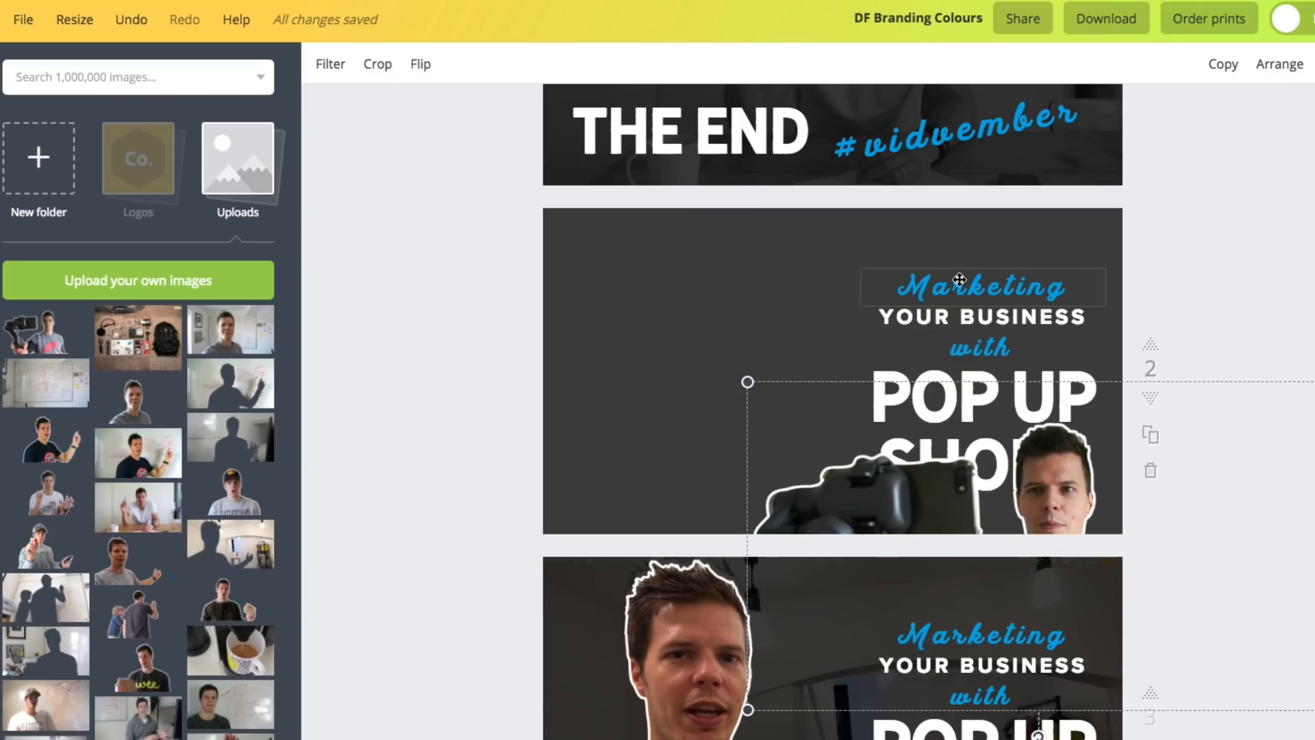
scroll(1213, 326, "down", 2)
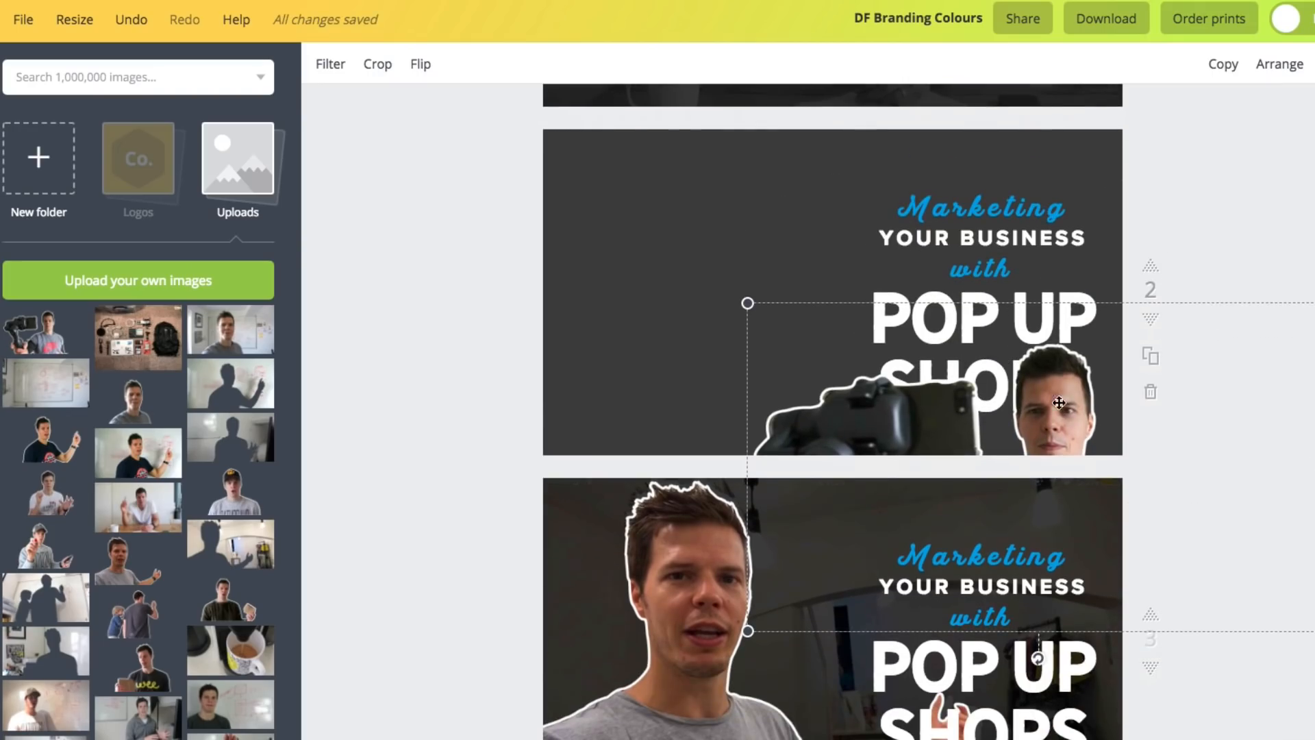
left_click_drag(1059, 403, 1054, 447)
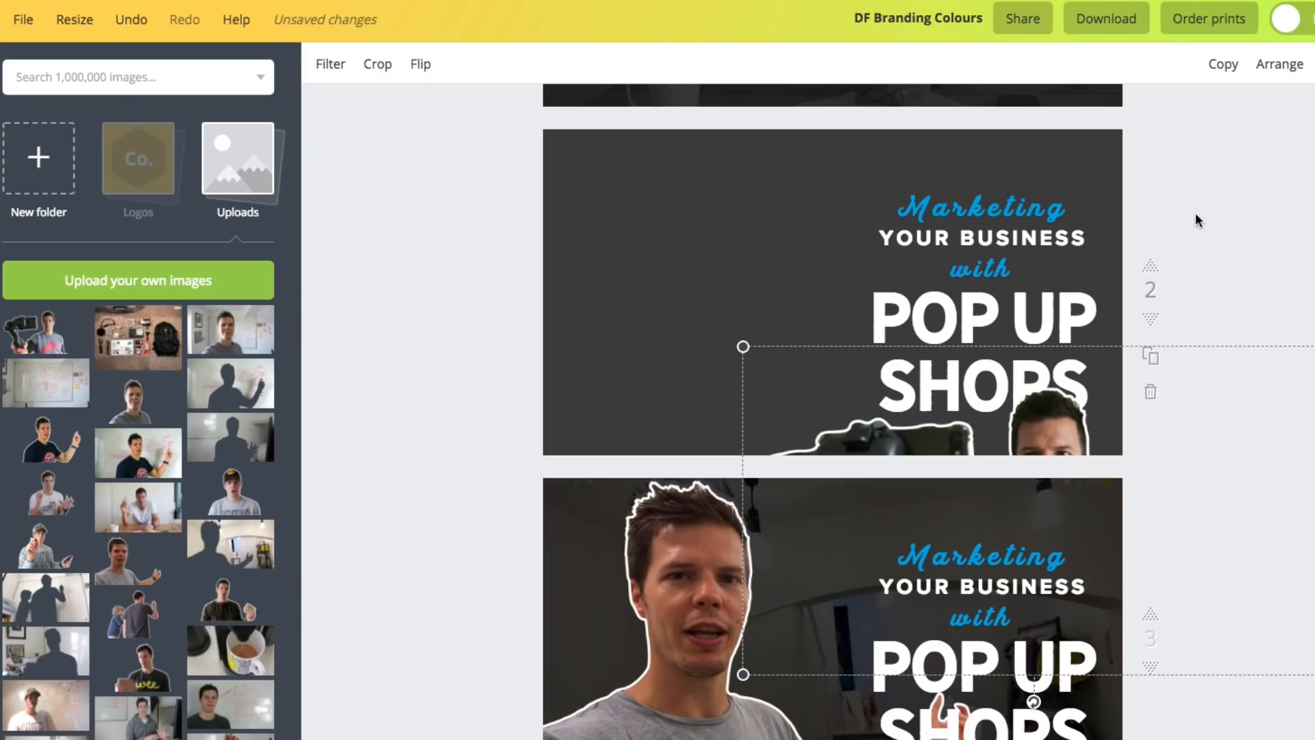
scroll(1197, 220, "down", 2)
scroll(1094, 203, "up", 4)
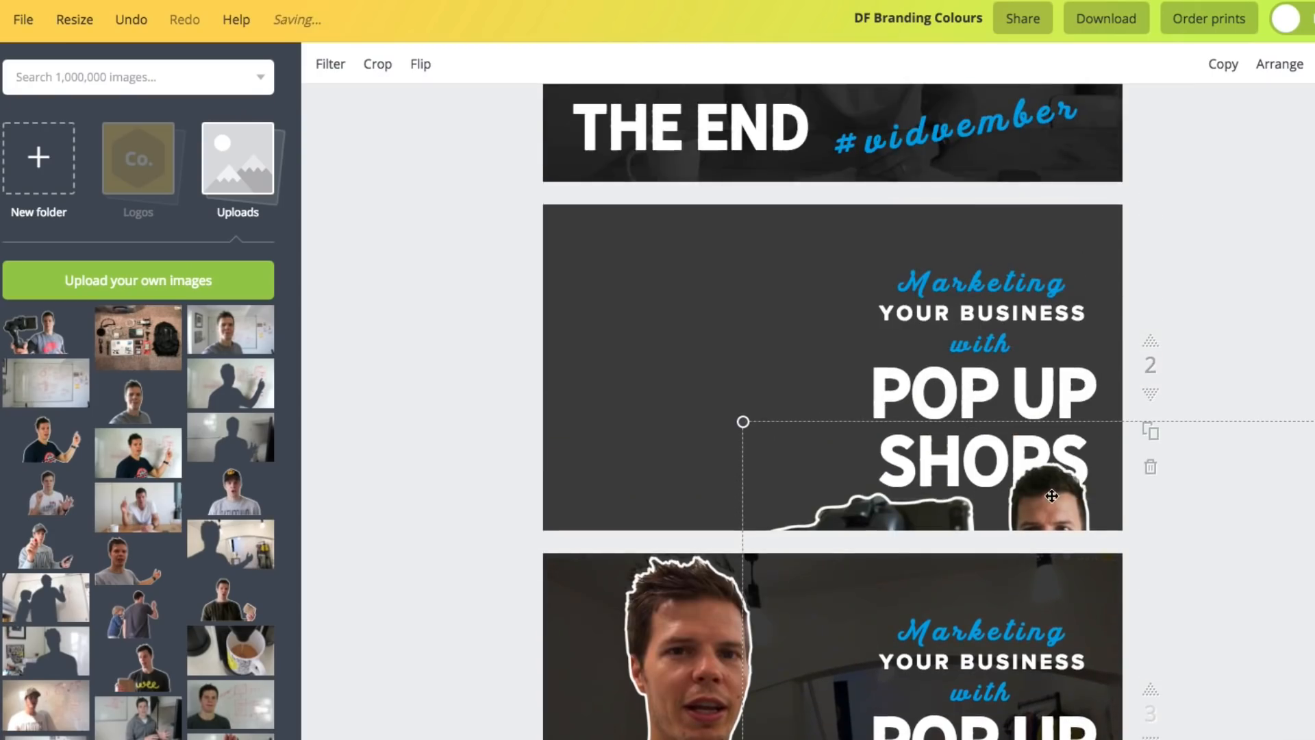
left_click_drag(1052, 495, 1010, 374)
Look through the other thumbnails in the design to compare their text and image layouts.
scroll(1012, 375, "up", 3)
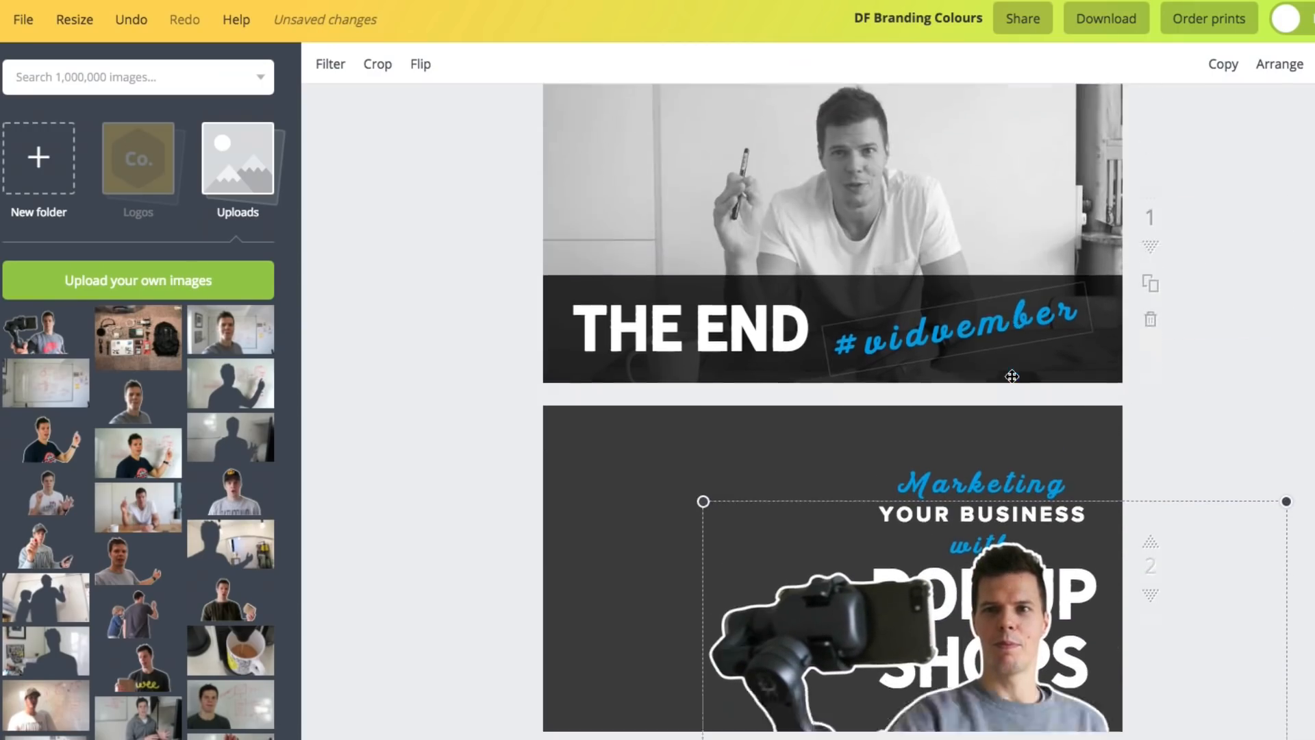
scroll(1012, 376, "down", 15)
scroll(1011, 376, "up", 5)
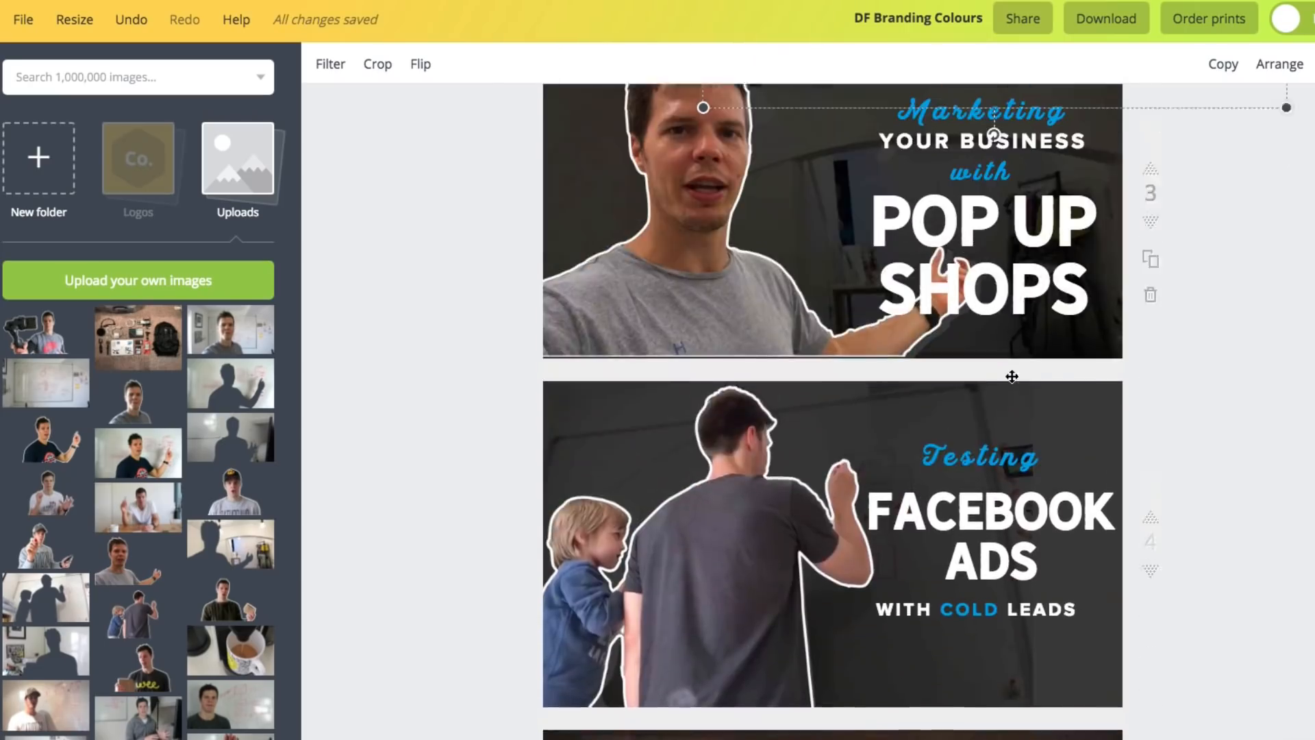
scroll(1012, 377, "up", 1)
scroll(1012, 376, "down", 5)
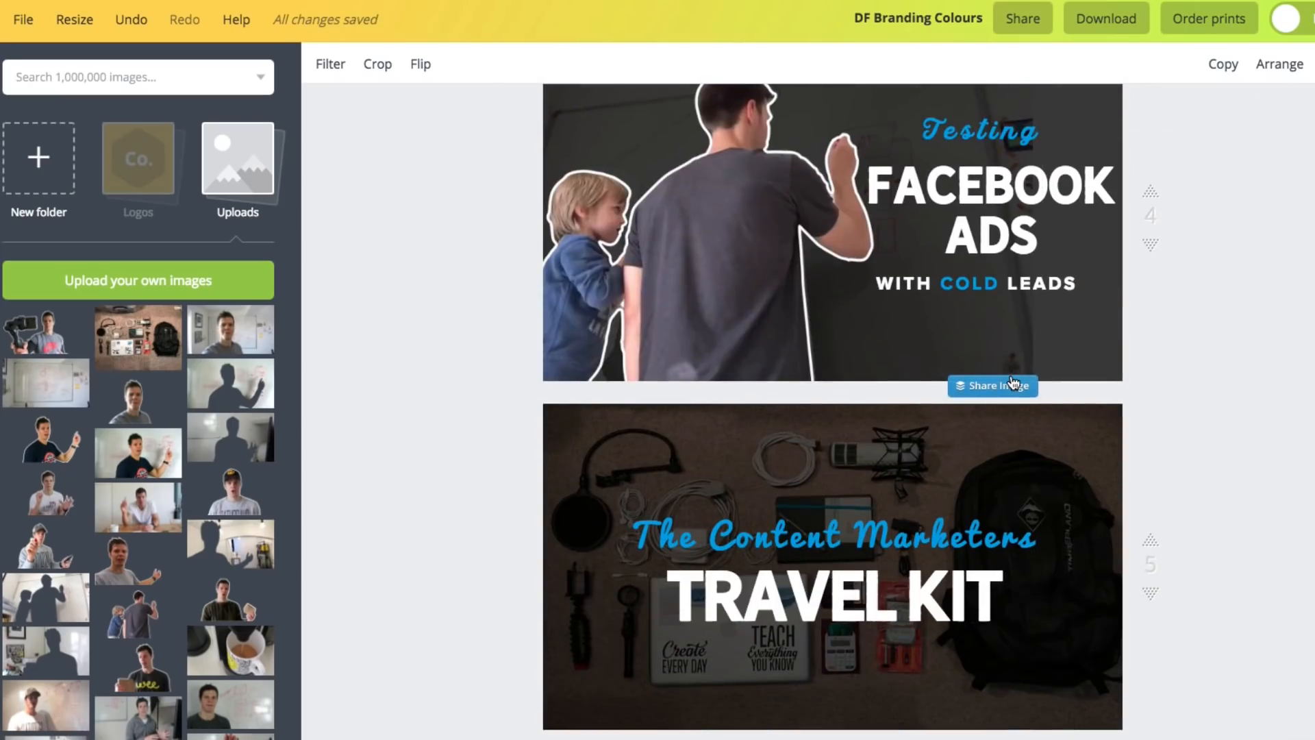
scroll(1258, 389, "down", 9)
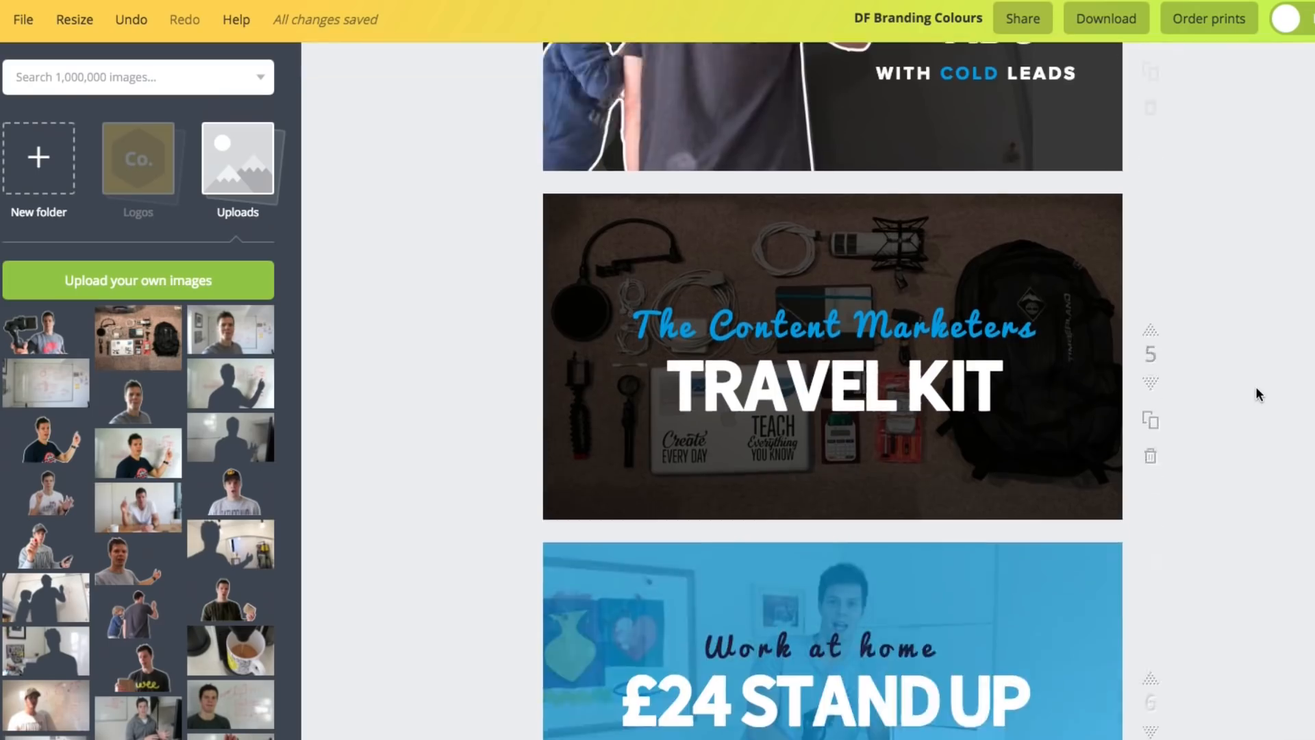
scroll(1033, 358, "down", 6)
scroll(1033, 357, "up", 20)
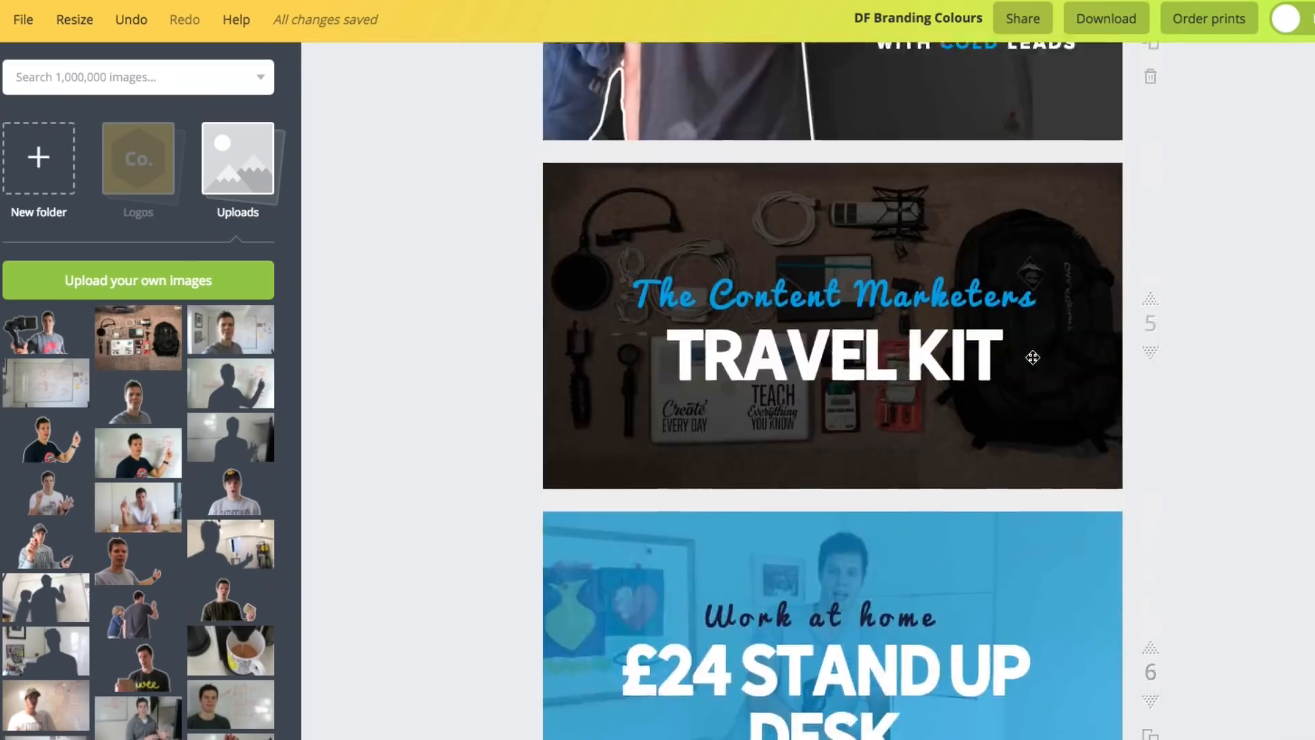
scroll(1033, 358, "up", 10)
scroll(1020, 396, "down", 4)
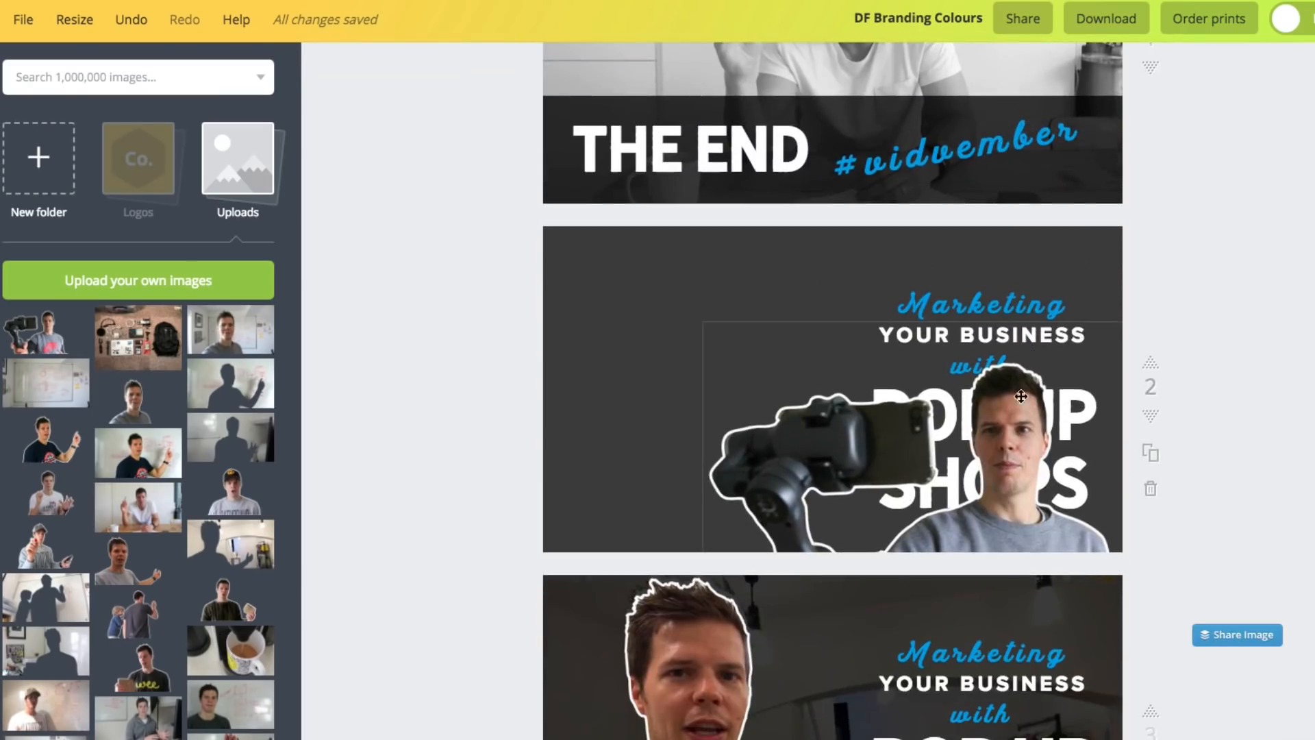
Move all four text lines to the left half of page 2 and place the gimbal cut-out on the right half.
left_click_drag(1000, 507, 1048, 556)
left_click_drag(924, 495, 534, 528)
left_click_drag(972, 425, 649, 374)
left_click_drag(973, 305, 643, 275)
left_click_drag(983, 335, 690, 308)
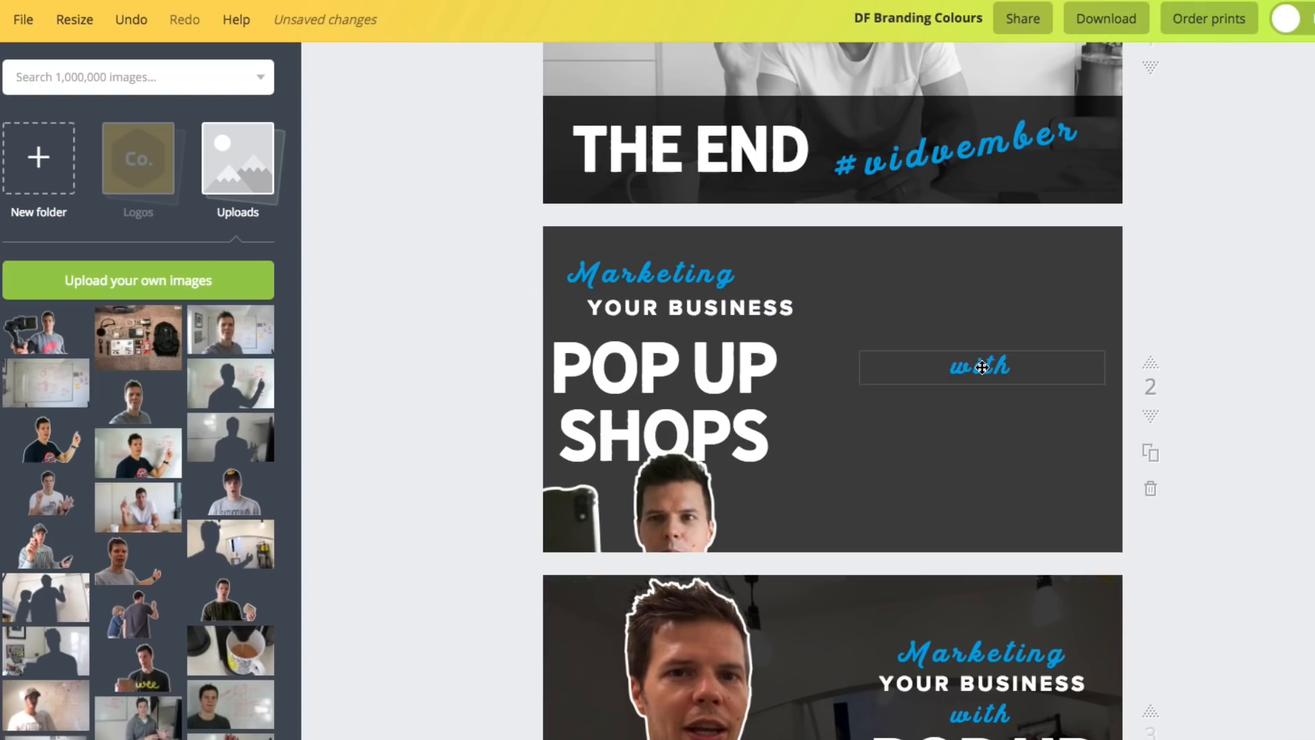
left_click_drag(980, 365, 676, 324)
left_click_drag(671, 524, 1019, 327)
left_click_drag(991, 382, 1022, 383)
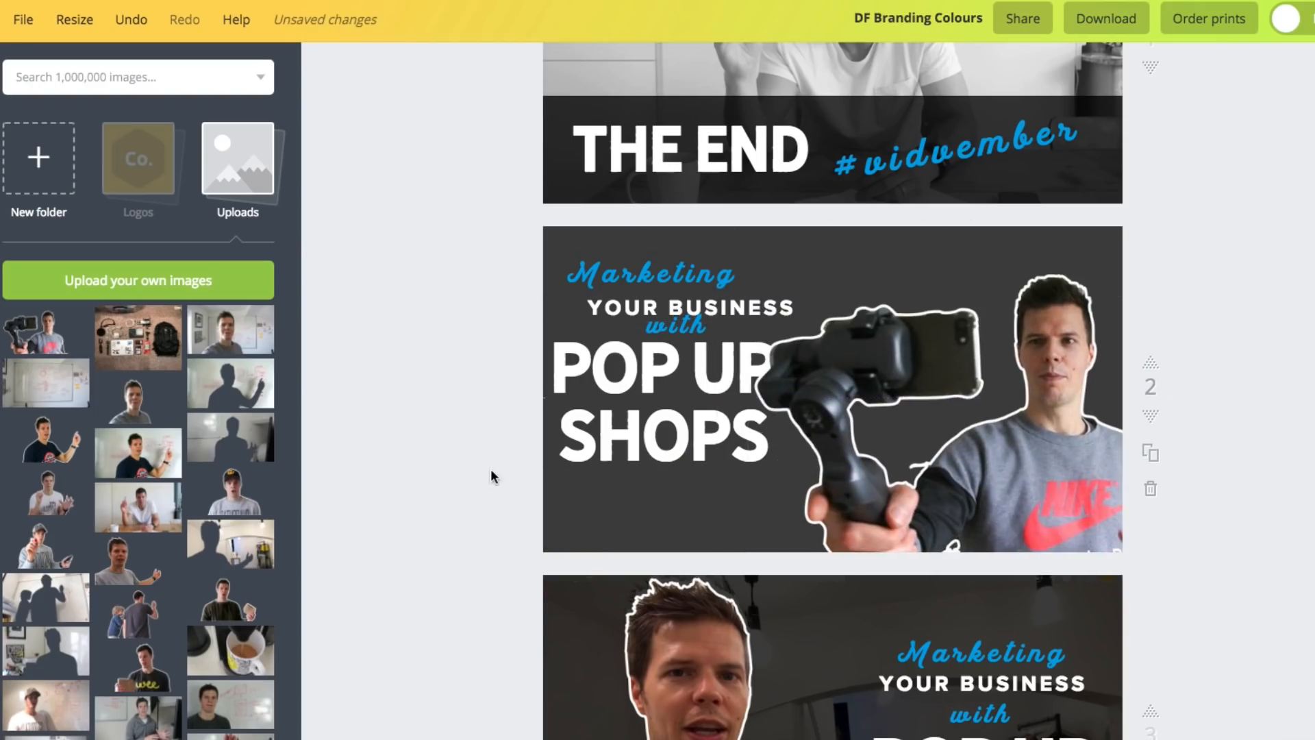
Space out the four text lines on page 2, with "with" under "YOUR BUSINESS" and "POP UP SHOPS" lowest.
left_click_drag(662, 432, 676, 482)
left_click_drag(650, 275, 664, 275)
left_click_drag(667, 329, 641, 360)
left_click_drag(680, 303, 654, 320)
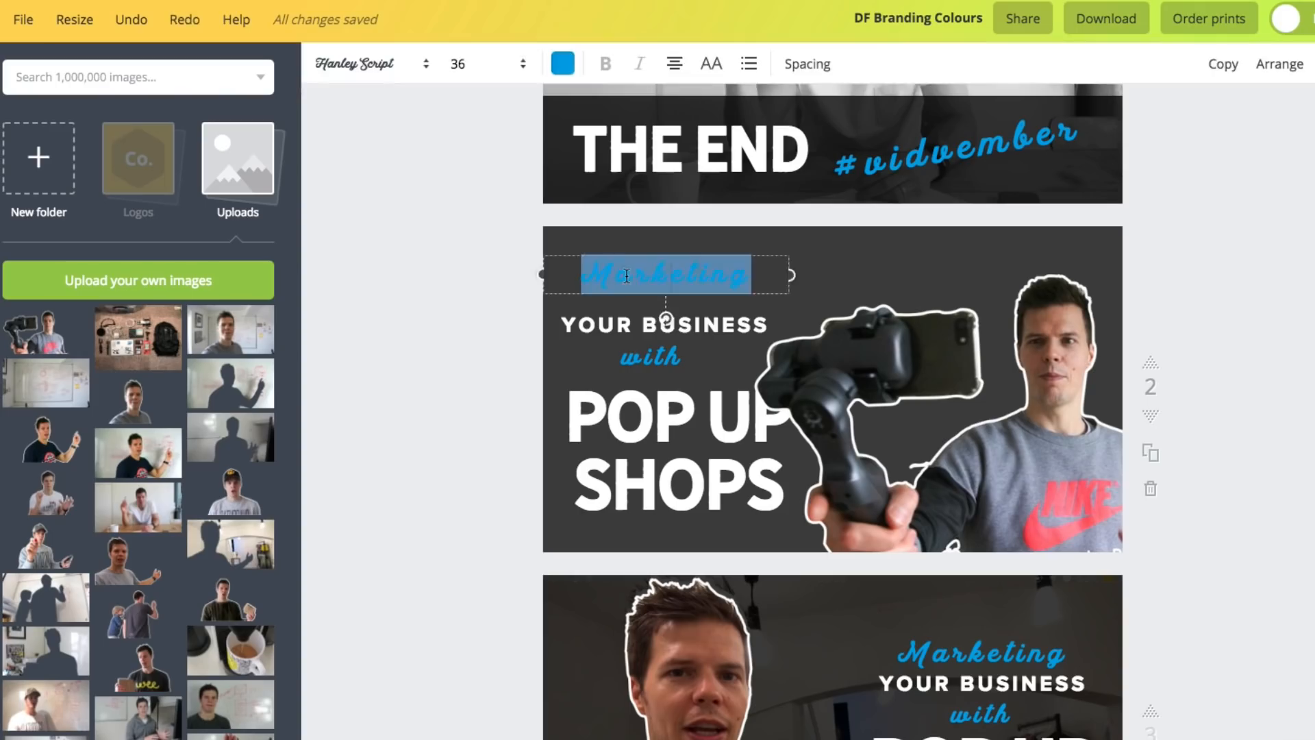
Replace the four text lines on page 2 with "The", "GIMBAL", "video" and "STABLIZER".
type("The")
double_click(648, 324)
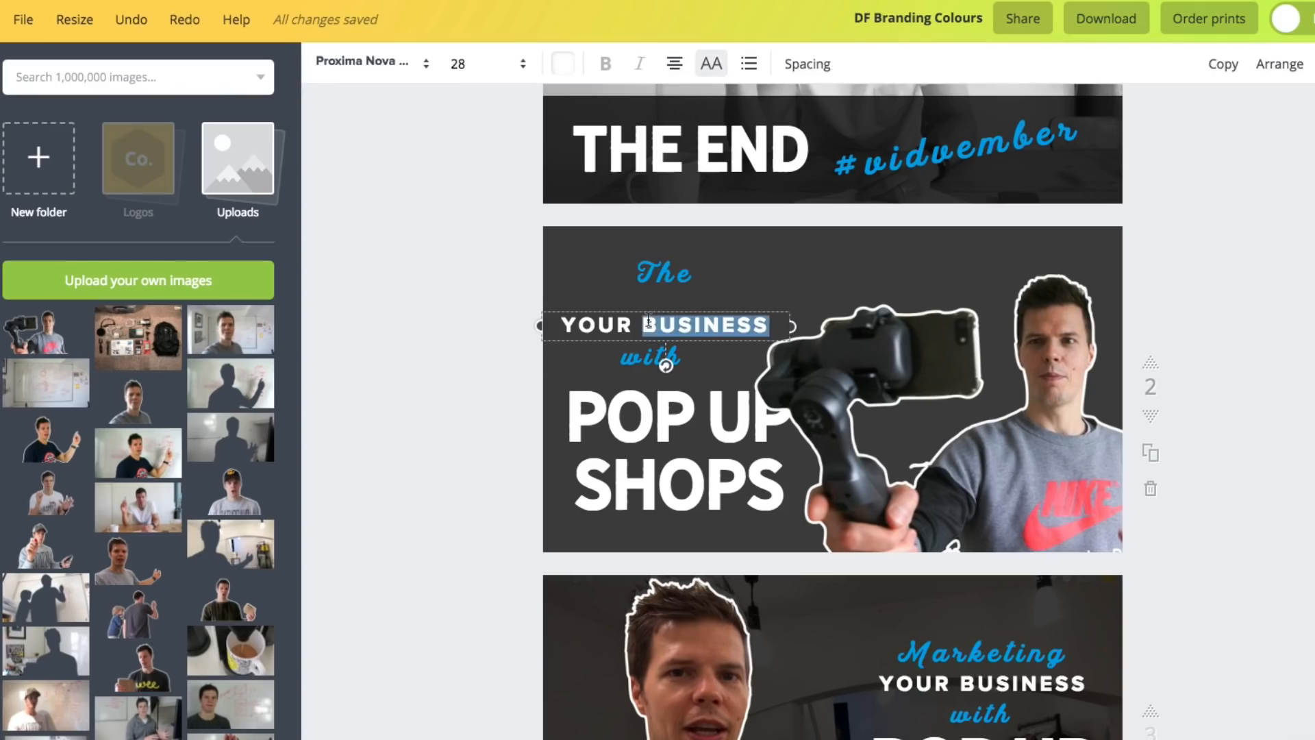
triple_click(648, 324)
type("GIMBAL")
double_click(648, 369)
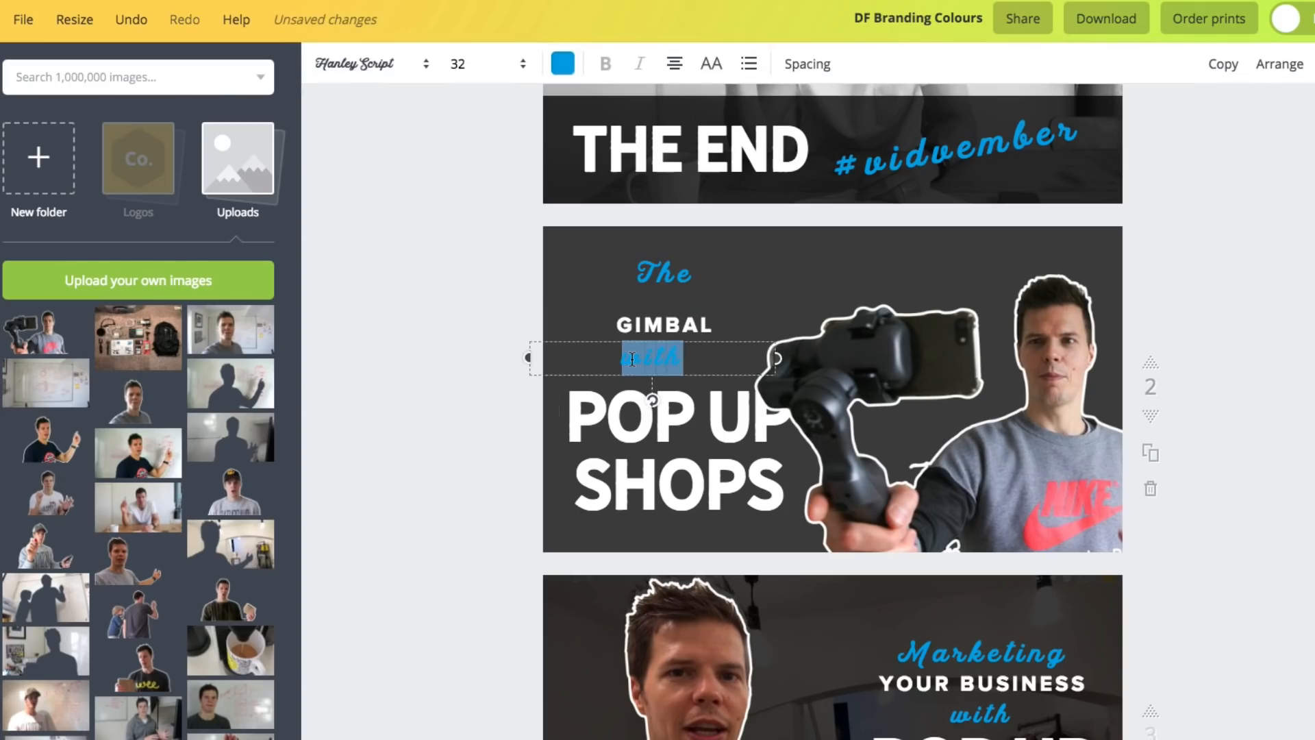
type("video")
triple_click(640, 411)
type("STABLIZER")
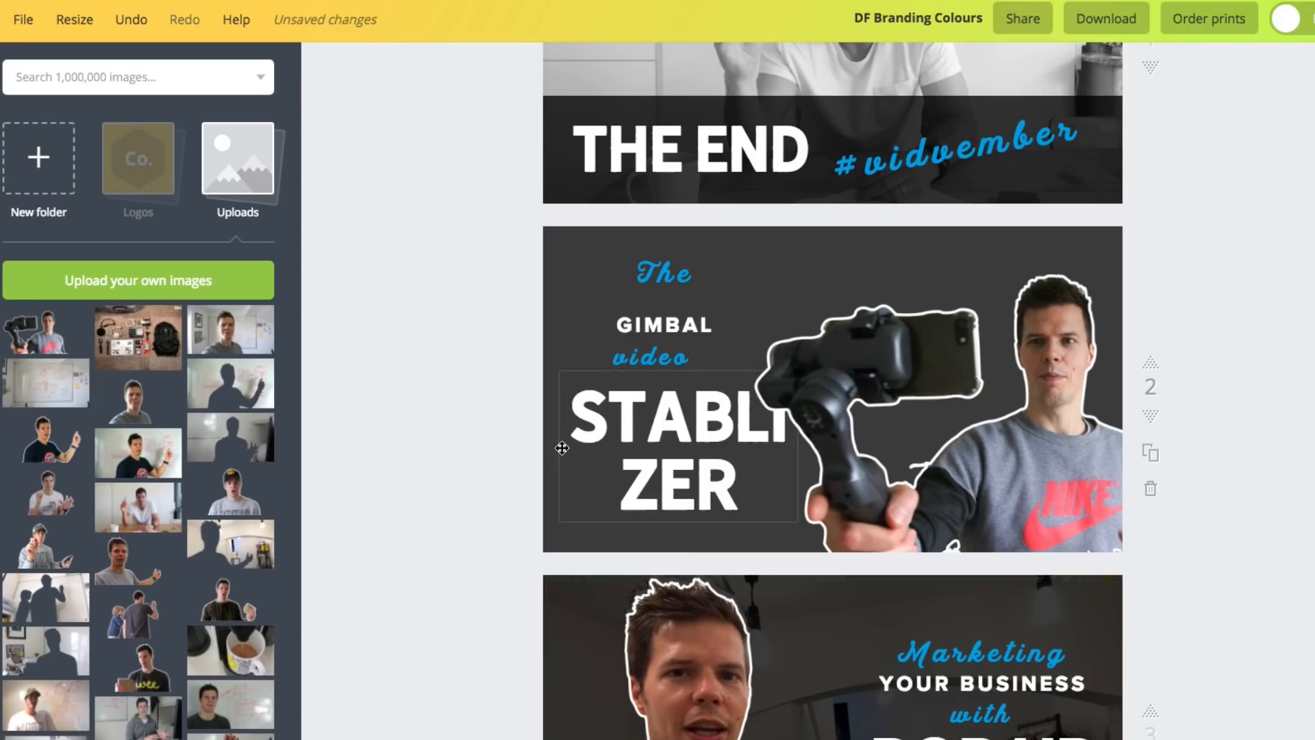
Extend the top line to read "TheVloggers" and bring it and the "GIMBAL" line closer together.
left_click_drag(662, 274, 622, 273)
mouse_move(654, 324)
left_mouse_down()
mouse_move(620, 315)
mouse_move(639, 317)
left_mouse_up()
left_click_drag(615, 273, 642, 277)
type("Vloggers")
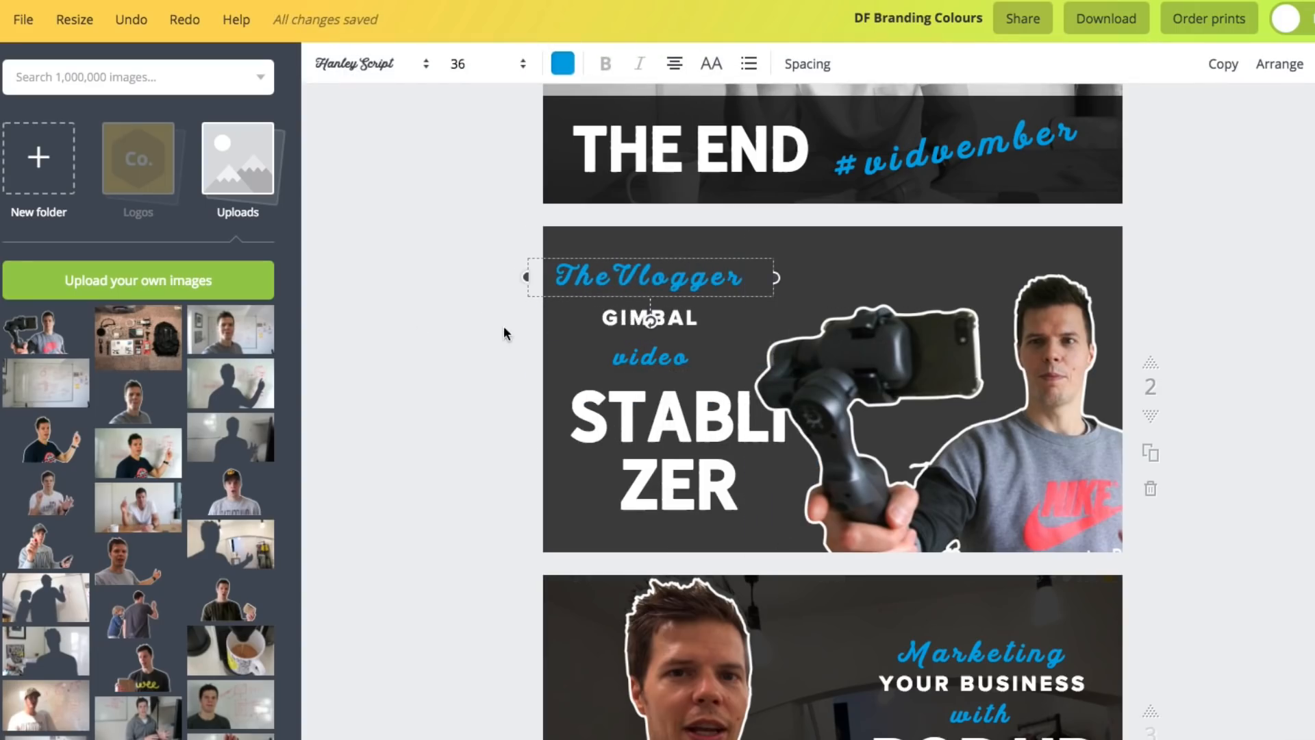
left_click(502, 332)
left_click(598, 303)
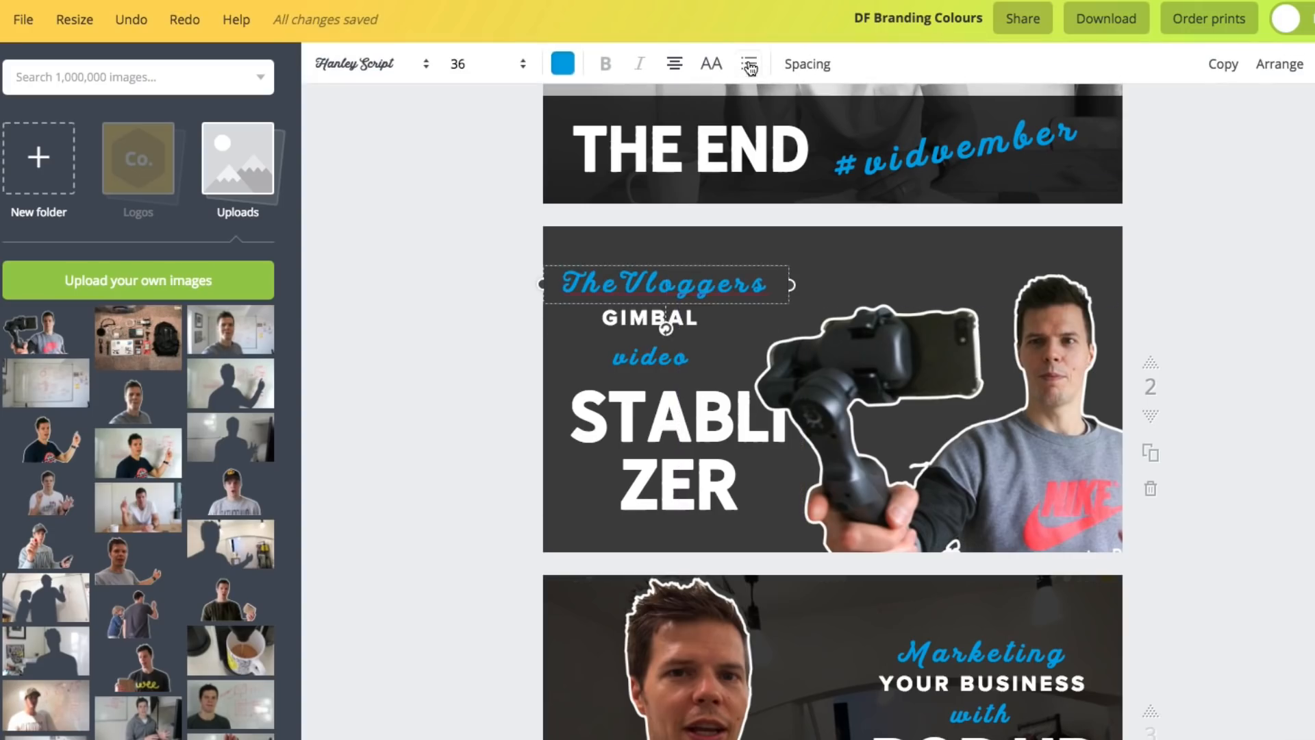
Left-align the text of the "TheVloggers", "GIMBAL" and "video" lines and set "GIMBAL" directly under the top line.
left_click(752, 68)
left_click(752, 68)
left_click(675, 65)
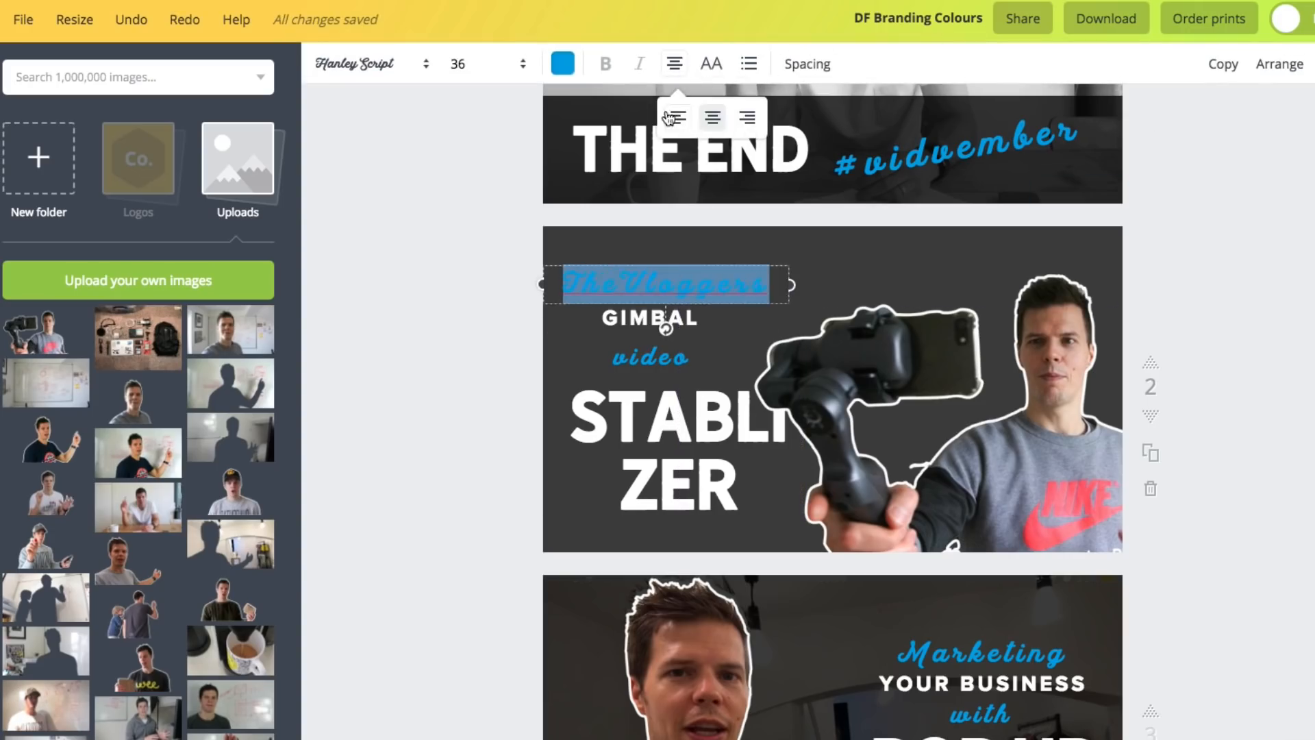
left_click(675, 118)
left_click(534, 258)
left_click_drag(607, 301, 632, 311)
left_click(674, 65)
left_click(676, 118)
left_click(647, 355)
left_click(675, 65)
left_click(676, 118)
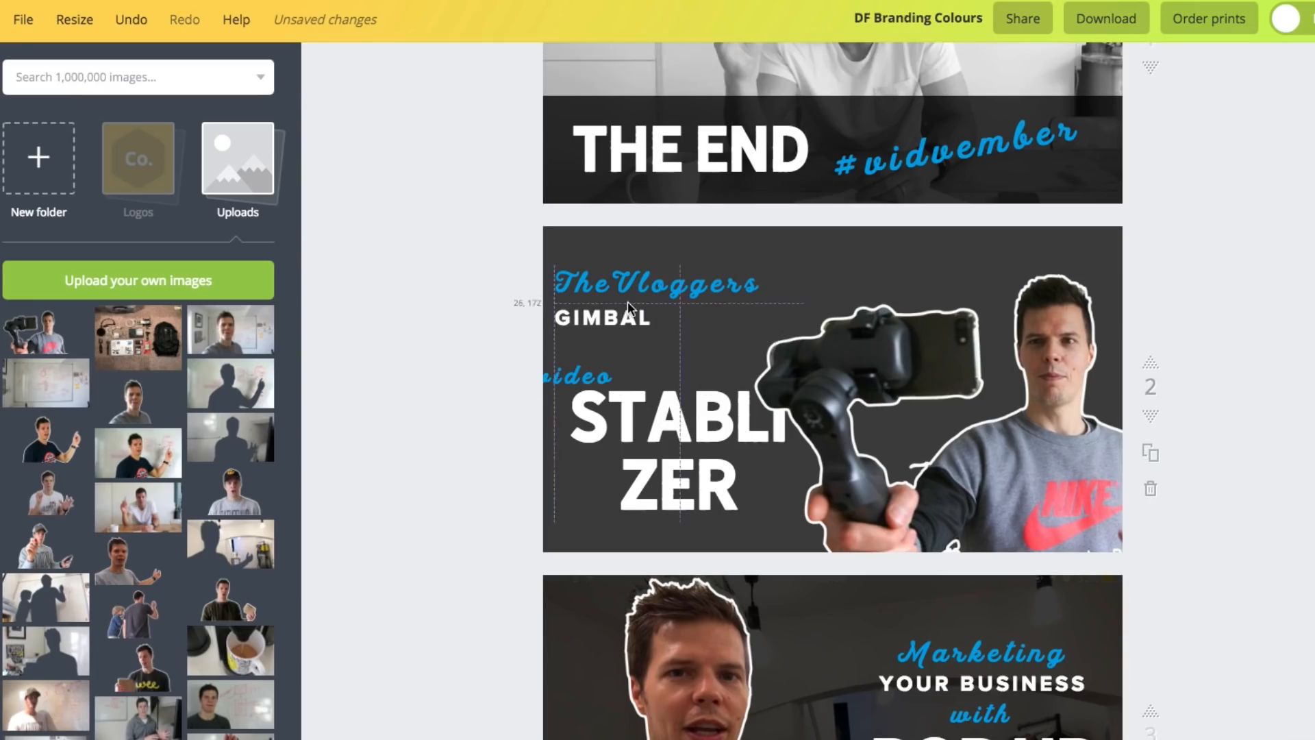
Move "video" and "STABLIZER" so both line up with the left edge of the text lines above.
left_click_drag(616, 414, 630, 454)
left_click_drag(571, 352, 589, 350)
left_click_drag(634, 462, 605, 414)
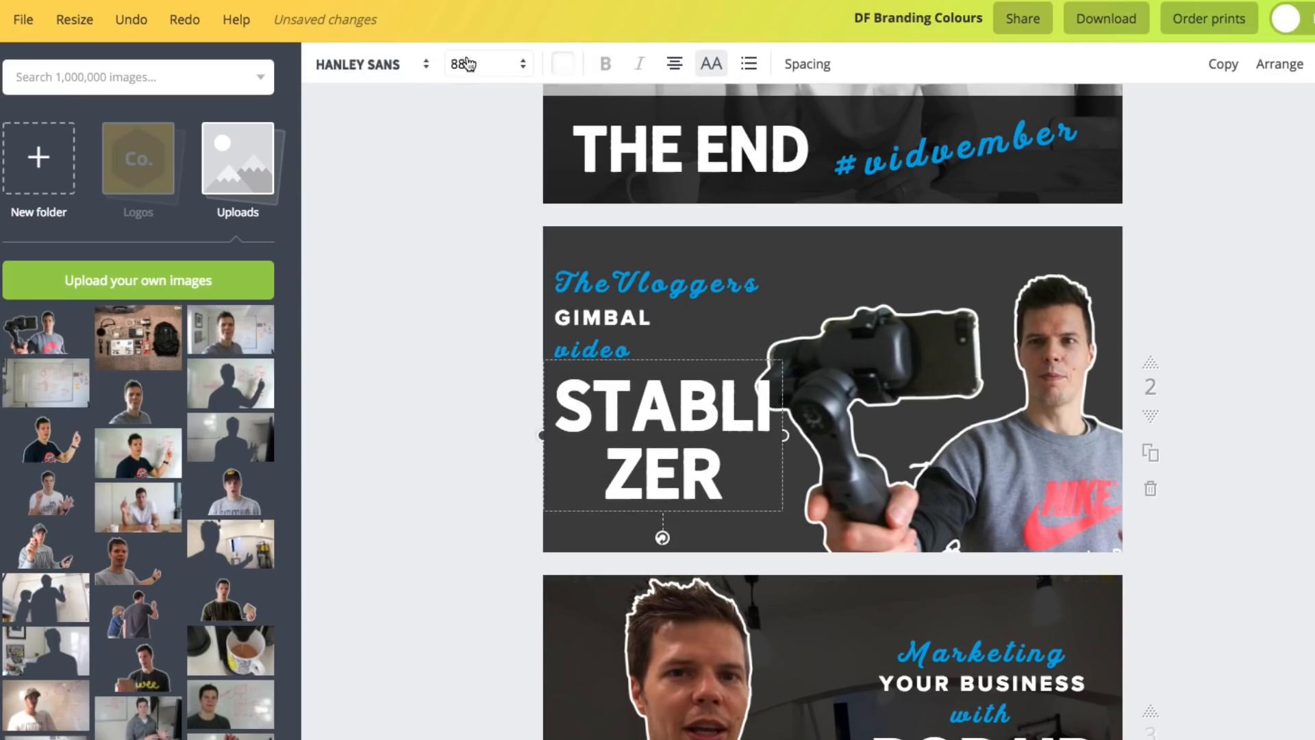
Set the "STABLIZER" line on page 2 to size 56 and add "IPHONE" in front of it.
left_click(464, 63)
left_click(479, 378)
left_click(490, 65)
left_click(460, 350)
left_click(556, 391)
type("IPHONE")
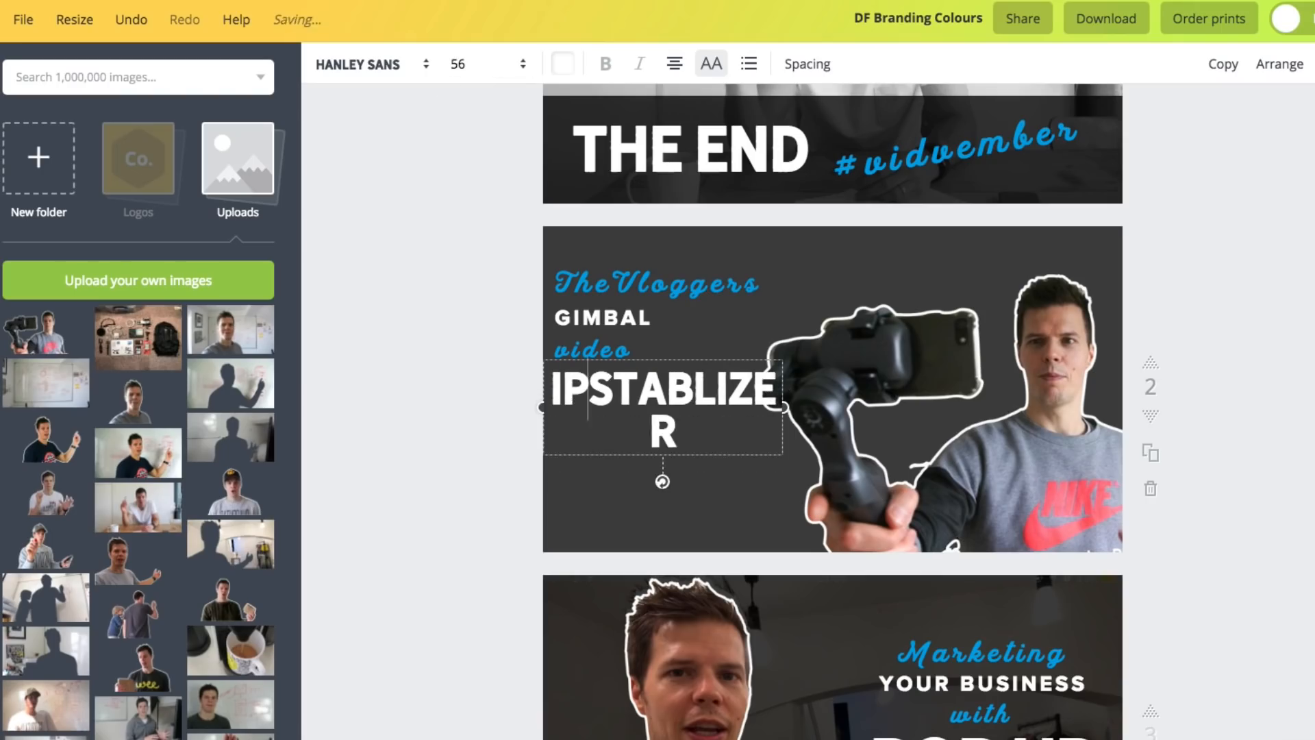
Left-align the "IPHONE STABLIZER" text.
left_click(405, 485)
left_click(652, 411)
left_click(675, 64)
left_click(680, 117)
left_click_drag(548, 389, 593, 431)
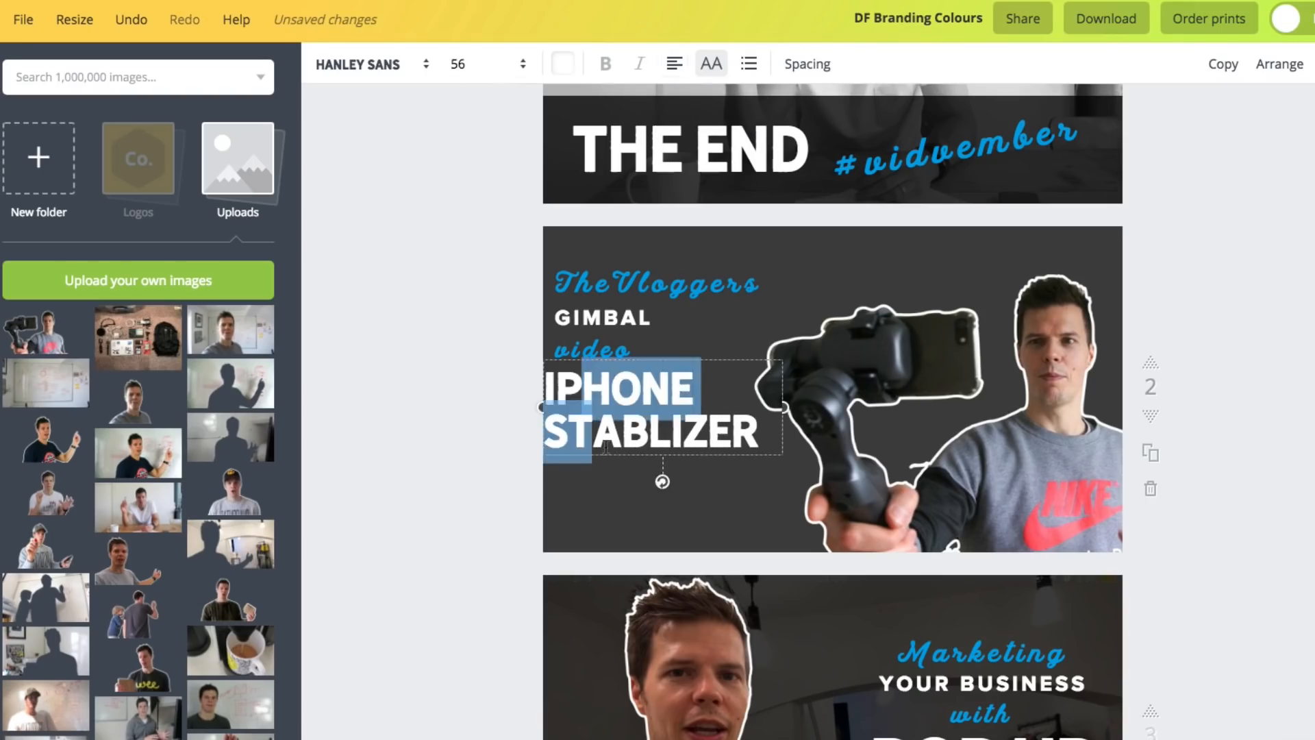
Move all four text elements lower on page 2 and space them out, keeping "video" just under "GIMBAL".
left_click(479, 418)
left_click_drag(607, 385, 622, 422)
left_click_drag(600, 350, 599, 382)
left_click_drag(603, 317, 602, 333)
left_click_drag(606, 283, 606, 294)
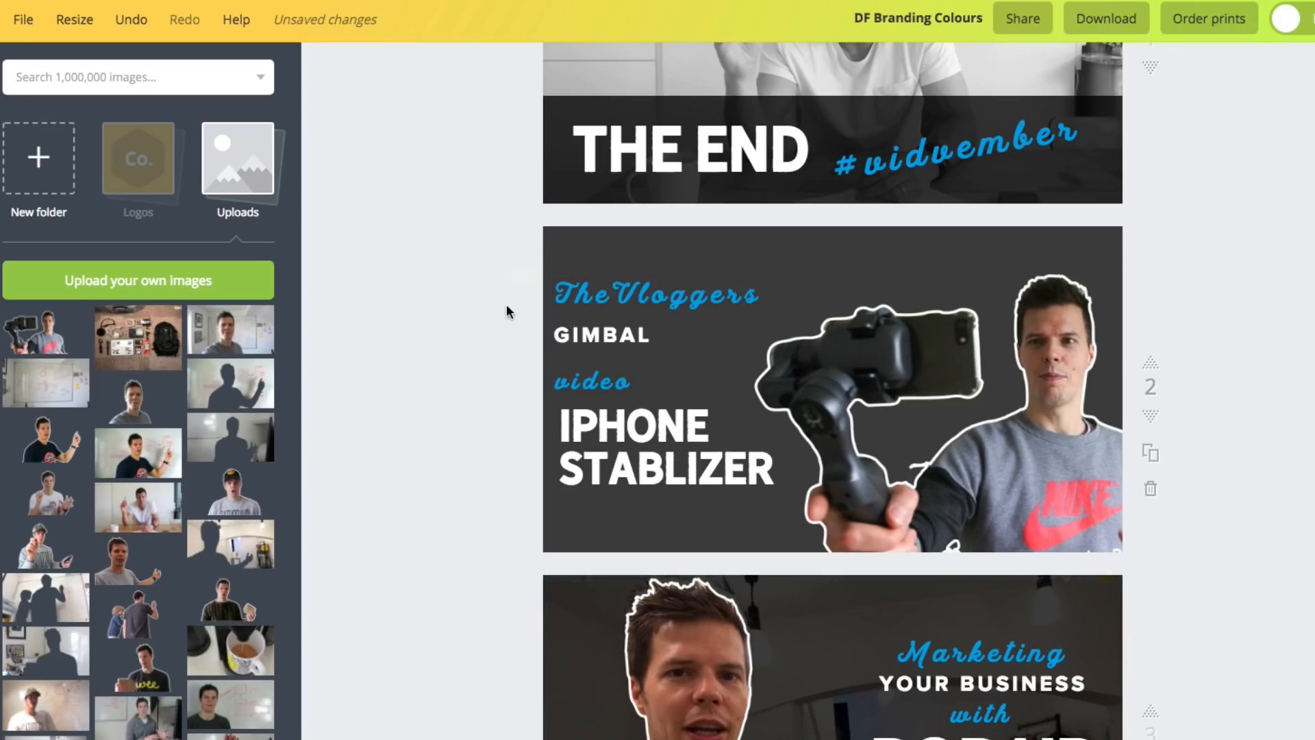
left_click_drag(620, 369, 620, 364)
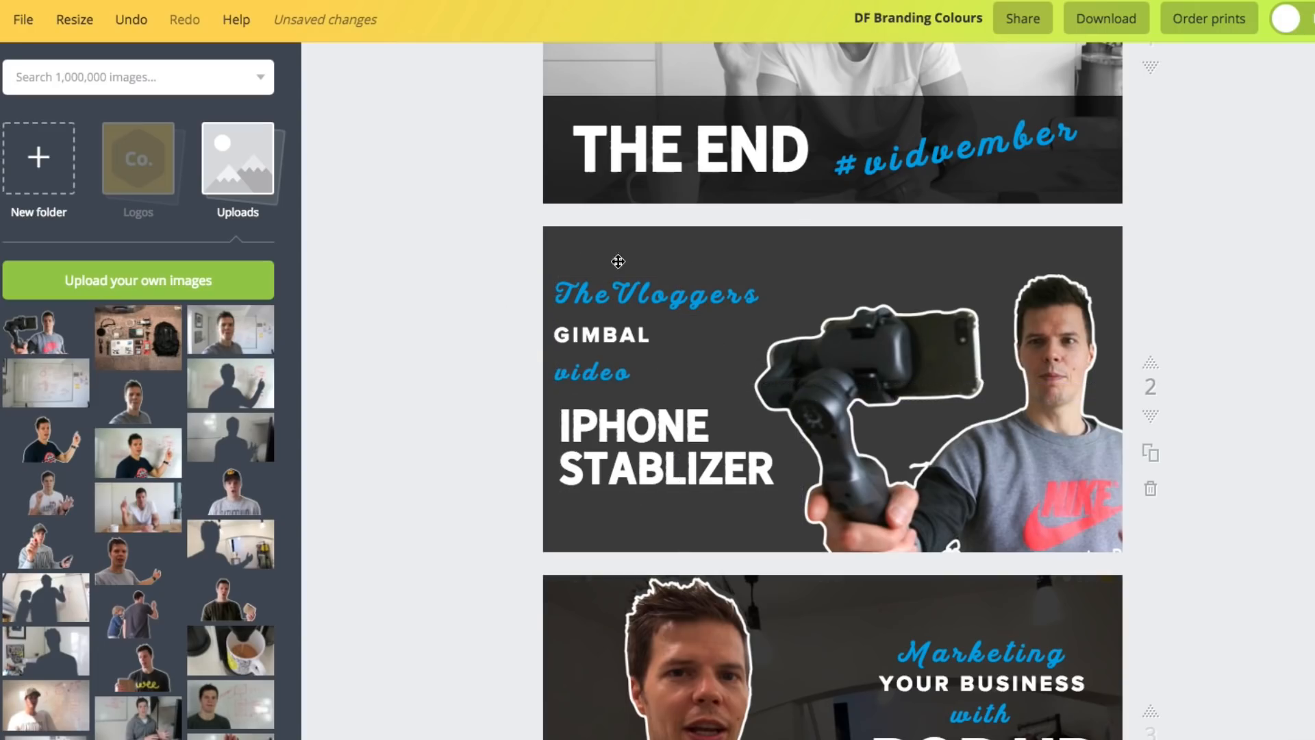
Enlarge "GIMBAL" to size 42 and shift "video" and "IPHONE STABLIZER" down to make room for it.
left_click(582, 341)
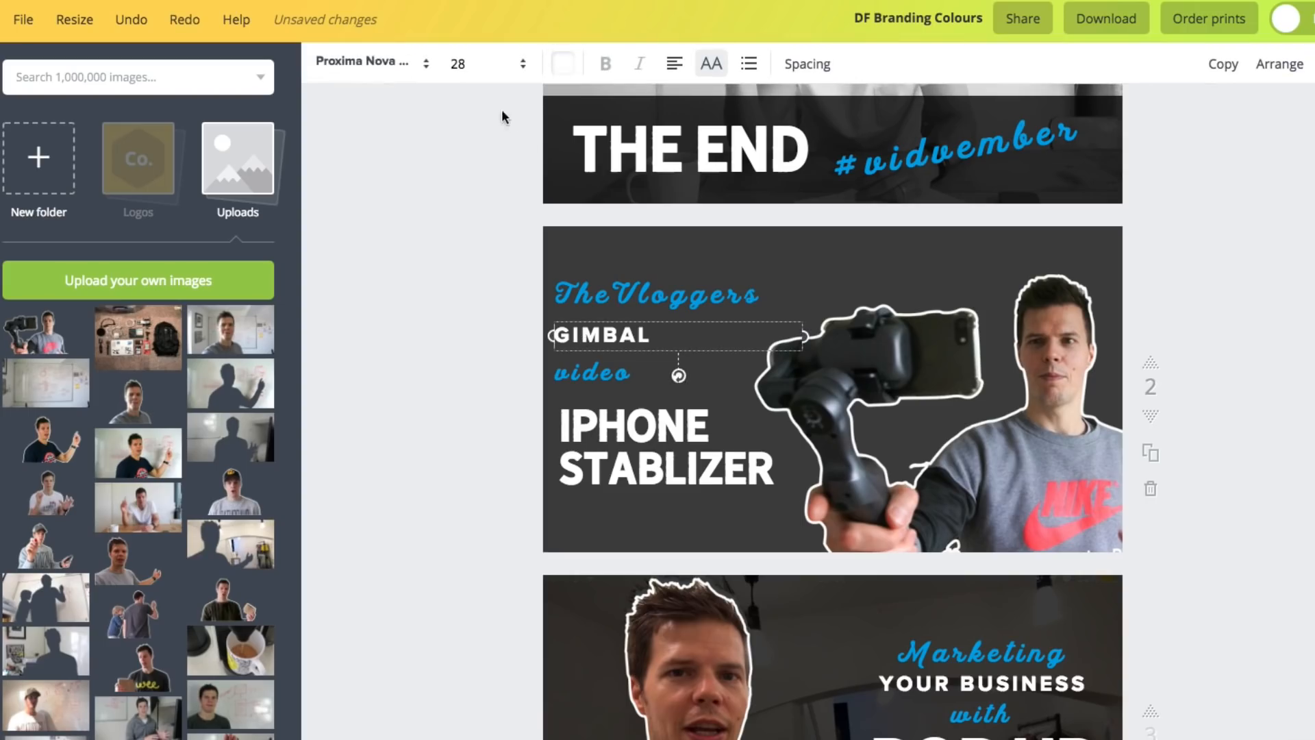
left_click(477, 66)
left_click(477, 411)
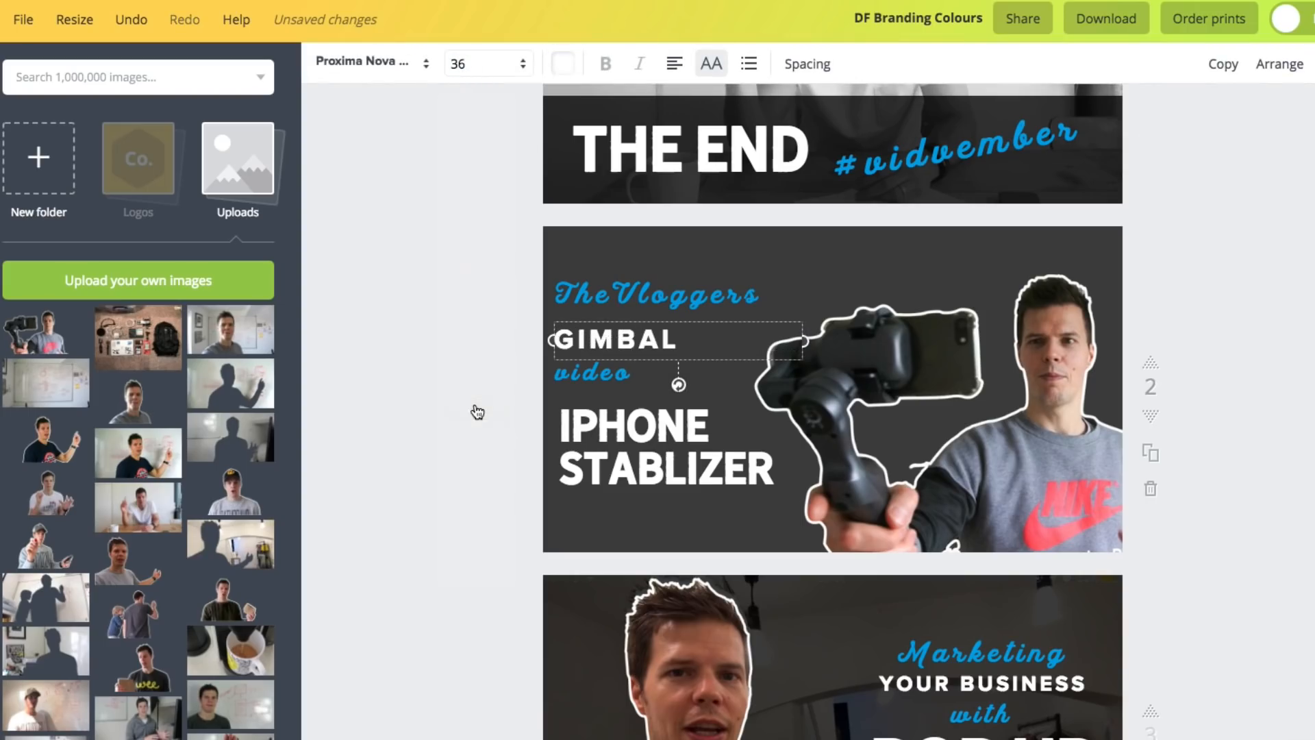
left_click(472, 76)
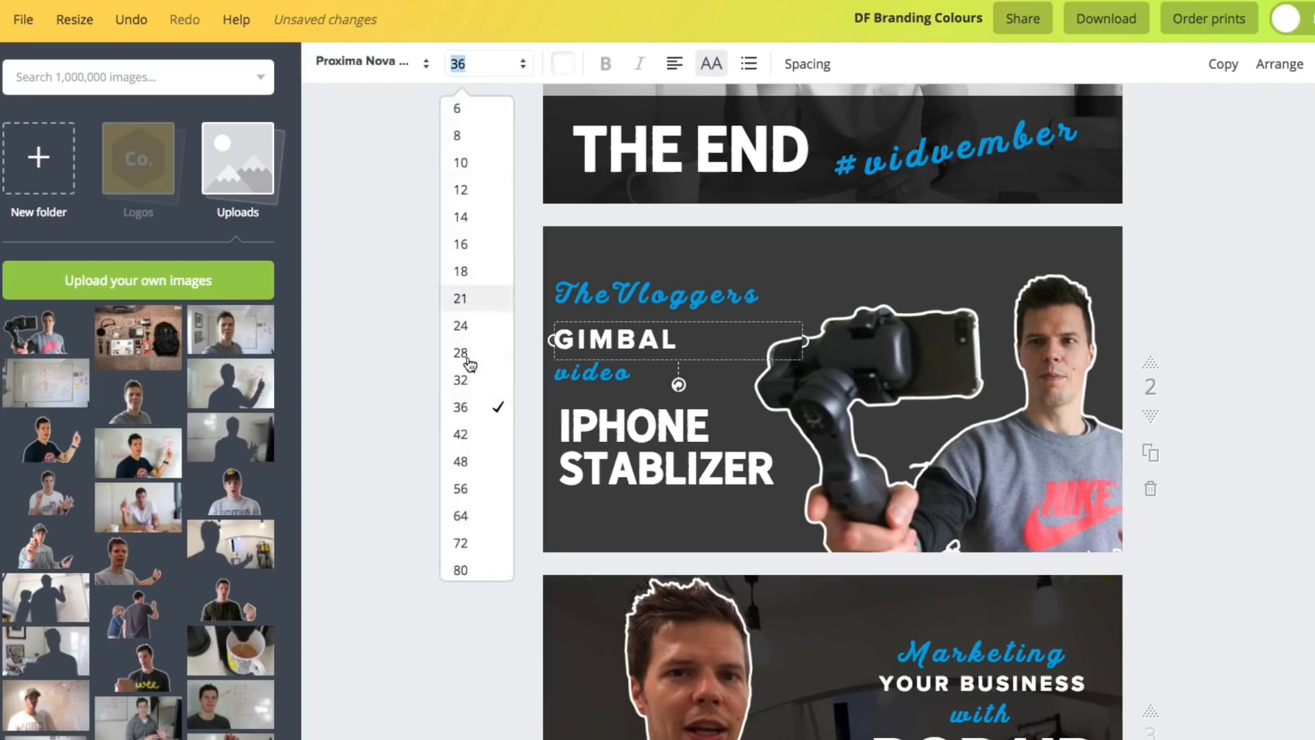
left_click(470, 438)
left_click_drag(590, 372, 610, 387)
left_click_drag(600, 436, 596, 445)
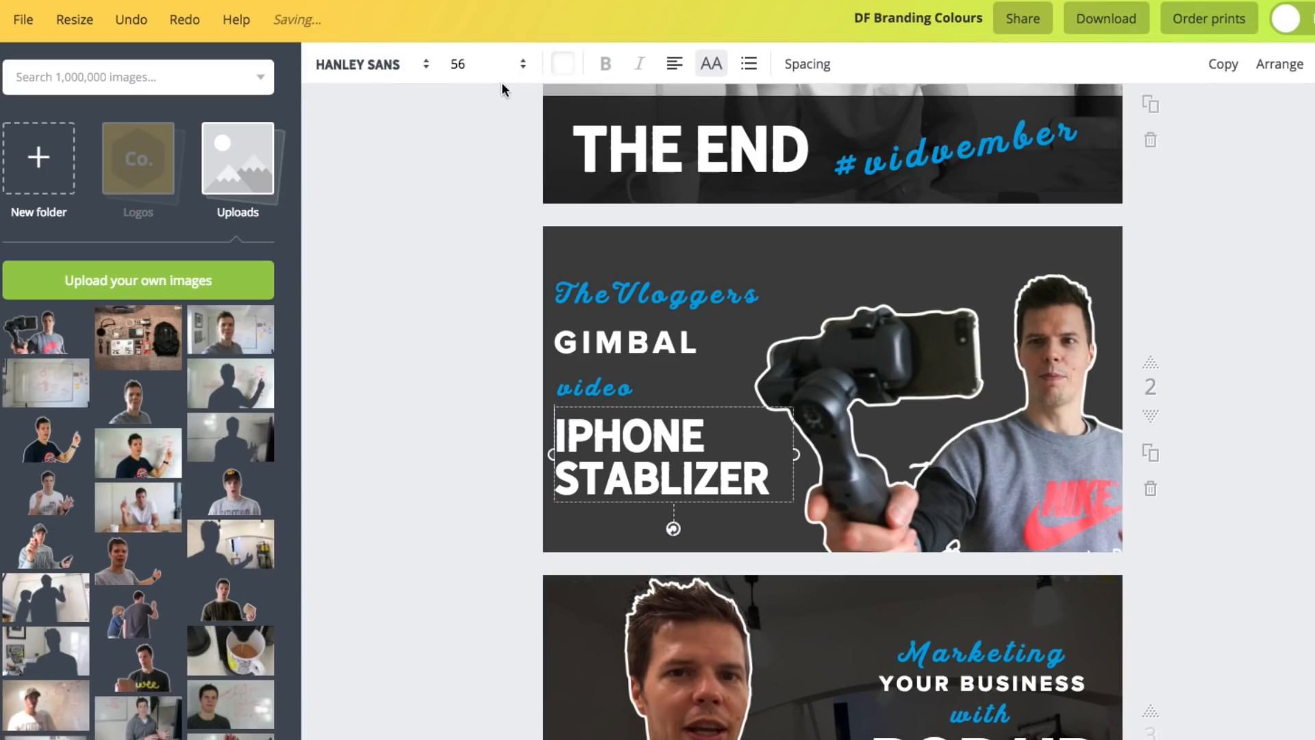
Set "IPHONE STABLIZER" to size 64 and widen its text box so that "STABLIZER" fits on one line.
left_click(512, 66)
left_click(479, 380)
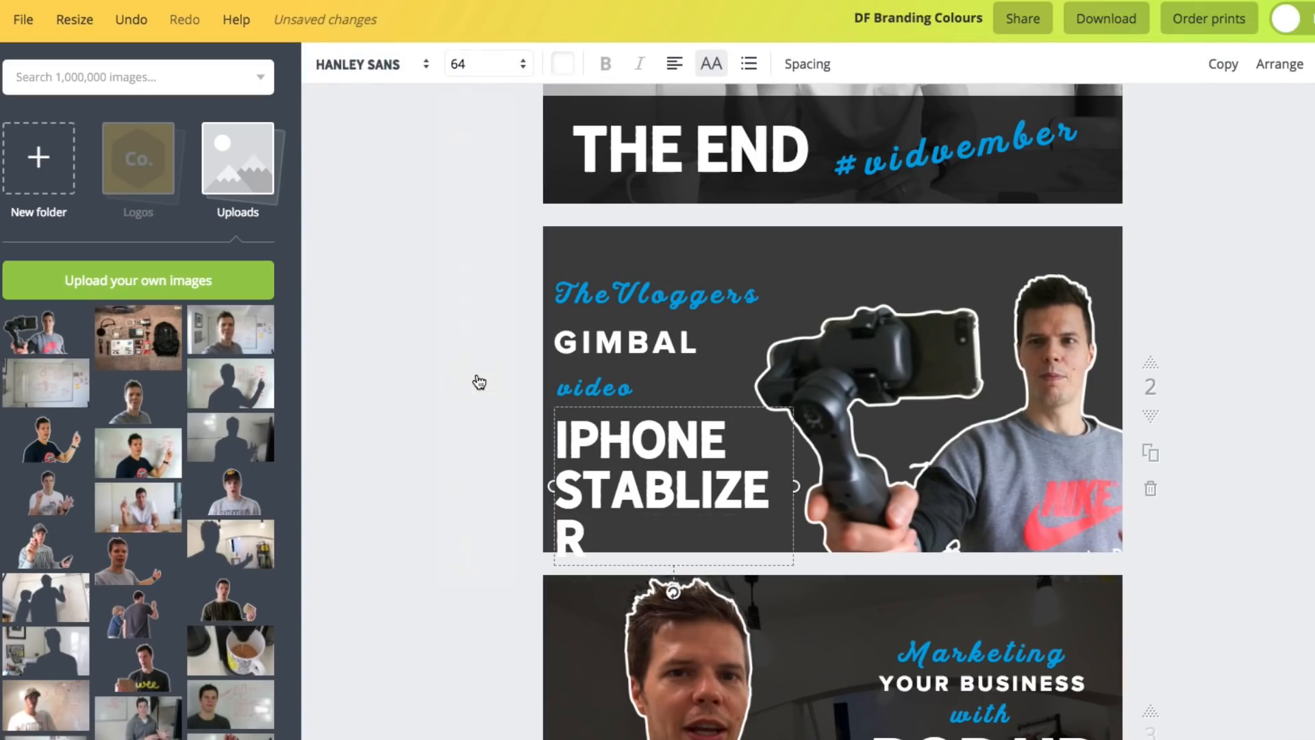
mouse_move(796, 485)
left_mouse_down()
mouse_move(836, 486)
mouse_move(817, 486)
left_mouse_up()
left_click_drag(584, 474, 581, 474)
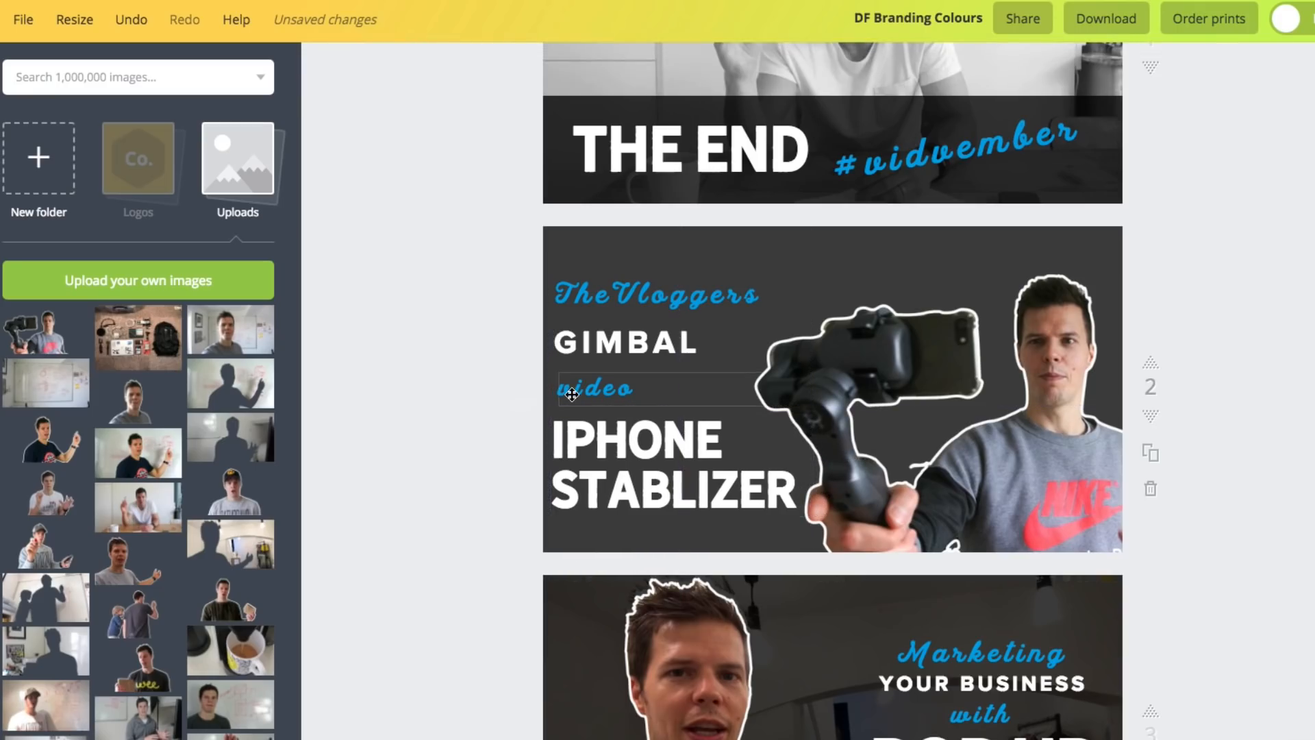
Move "video", "GIMBAL" and "TheVloggers" down so they sit closely stacked and left-aligned above "IPHONE STABLIZER".
mouse_move(568, 393)
left_mouse_down()
mouse_move(567, 375)
mouse_move(566, 400)
left_mouse_up()
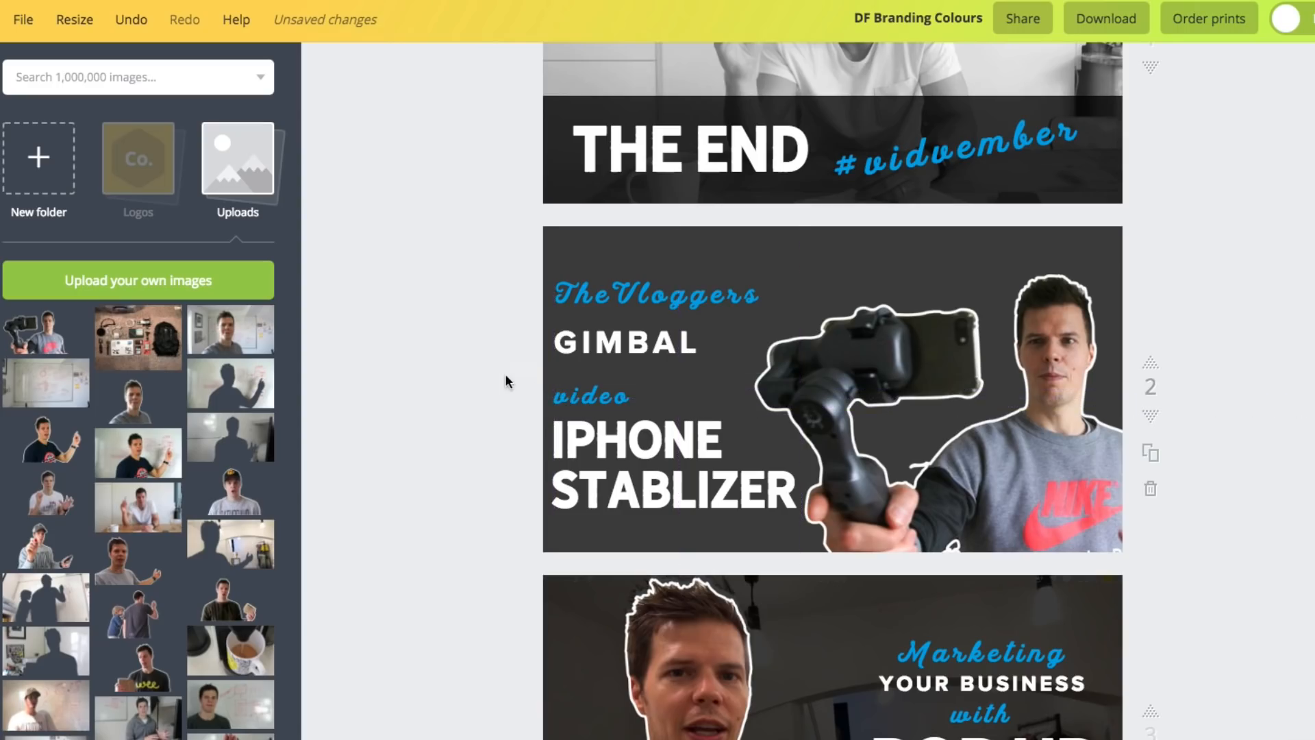
left_click_drag(626, 337, 623, 350)
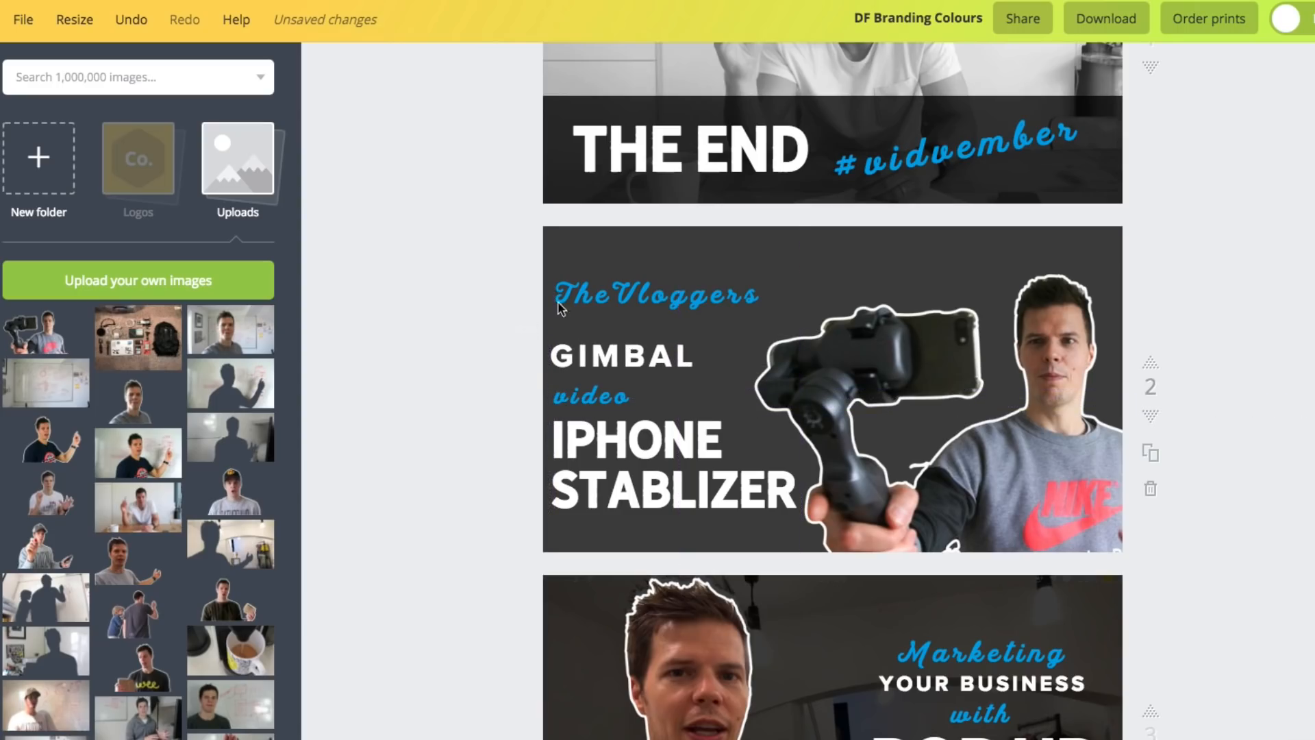
left_click_drag(588, 296, 587, 316)
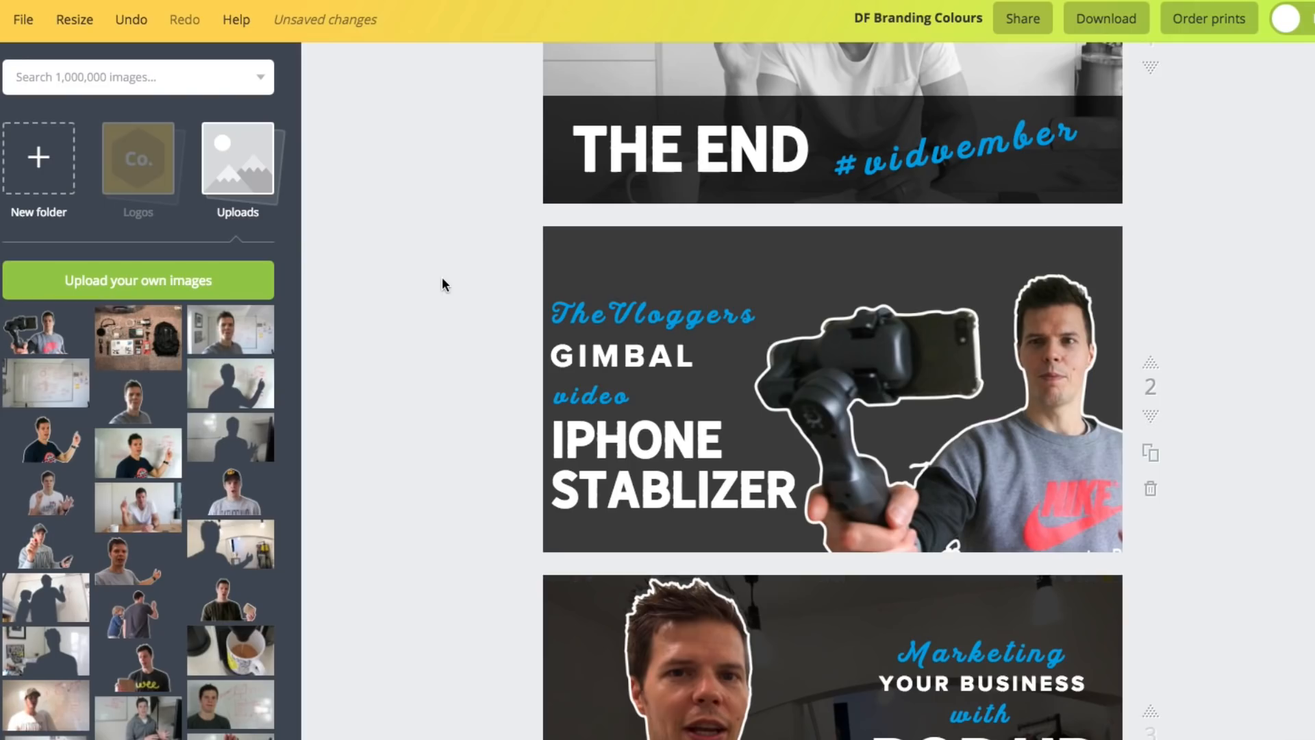
Make the black overlay on page 2 slightly less transparent so the background is darker.
left_click(820, 234)
left_click(669, 231)
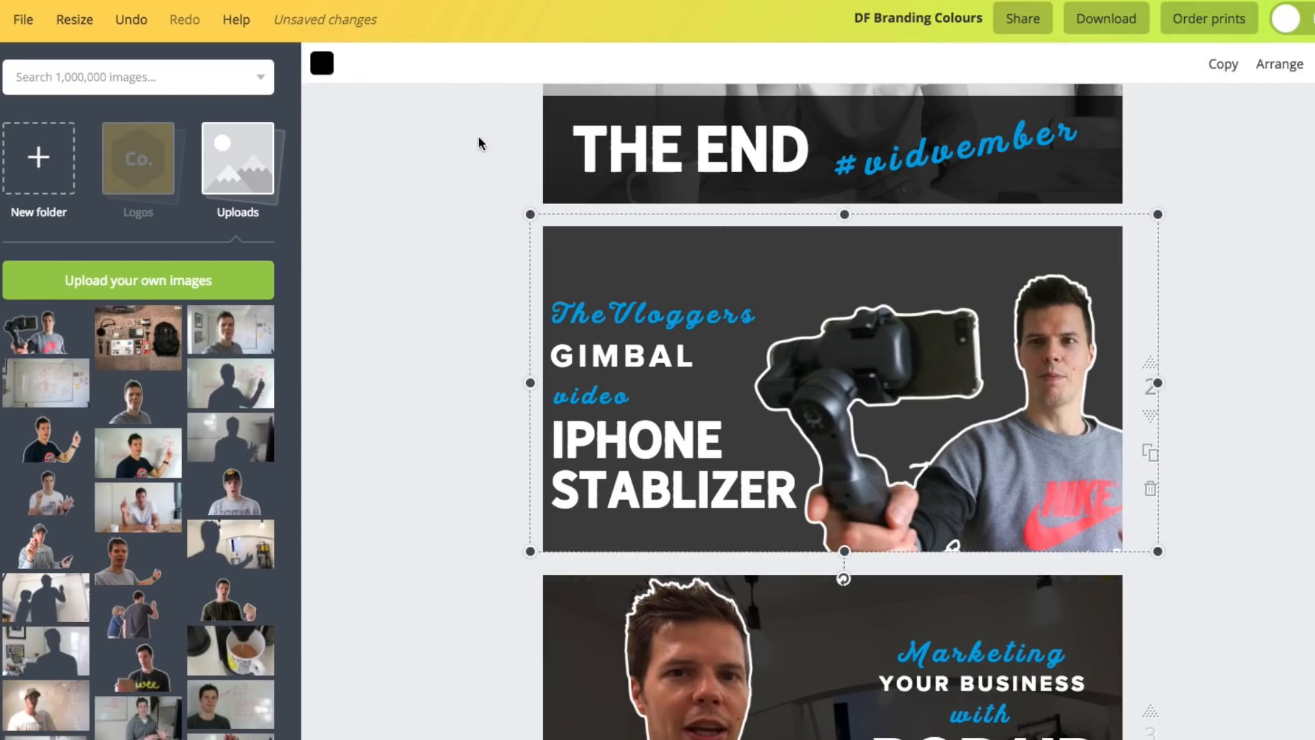
left_click(1313, 64)
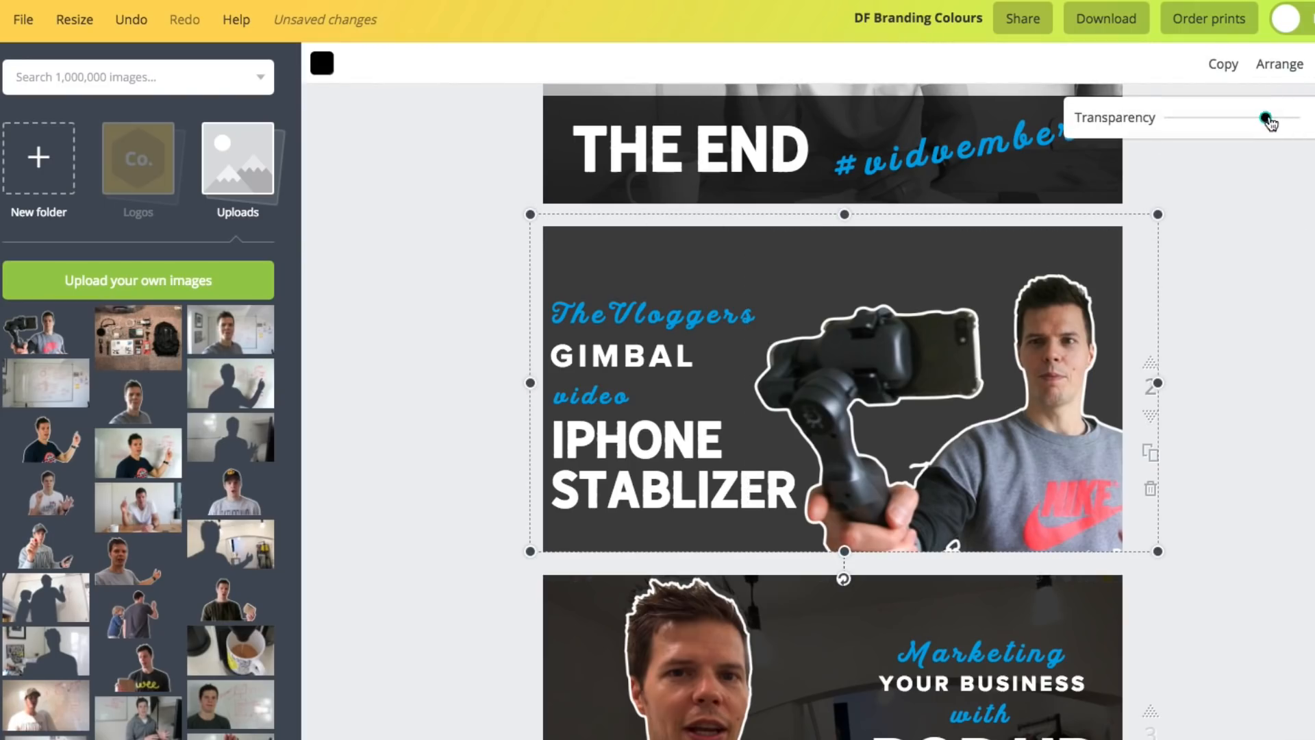
left_click_drag(1268, 119, 1272, 120)
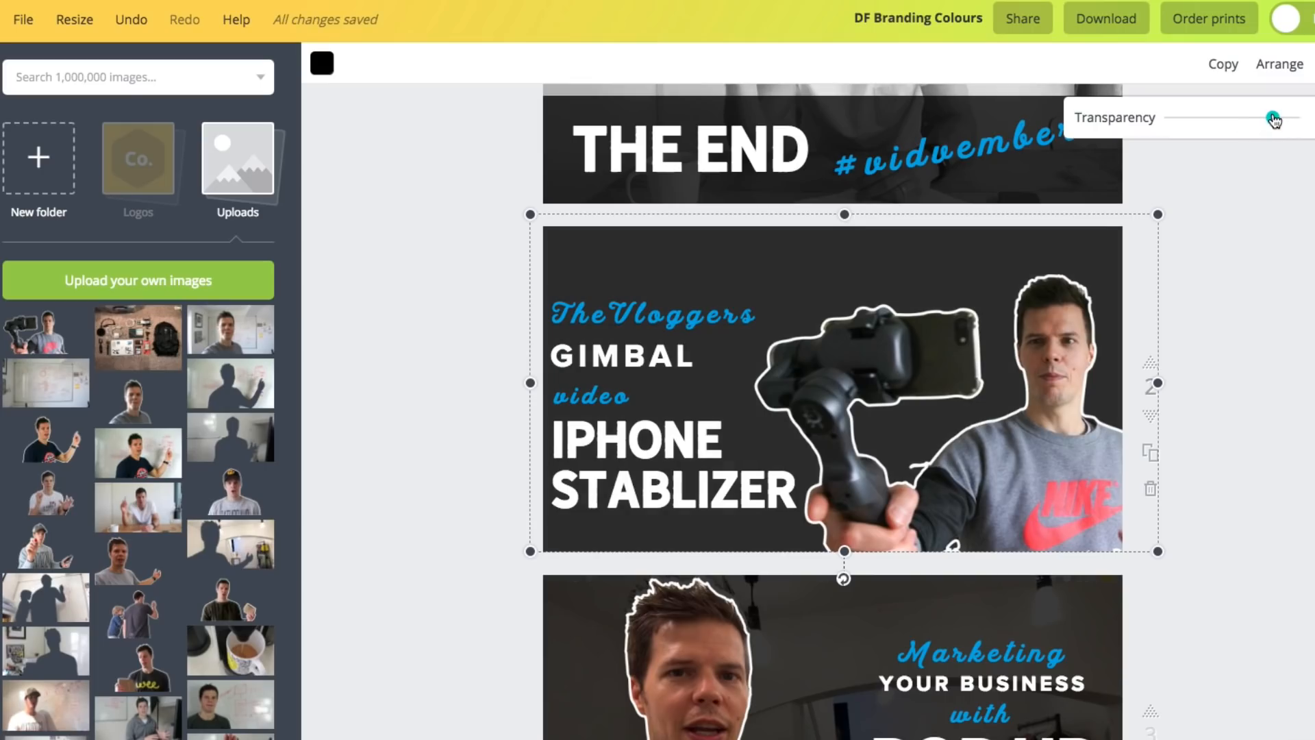
left_click(1273, 118)
left_click(411, 300)
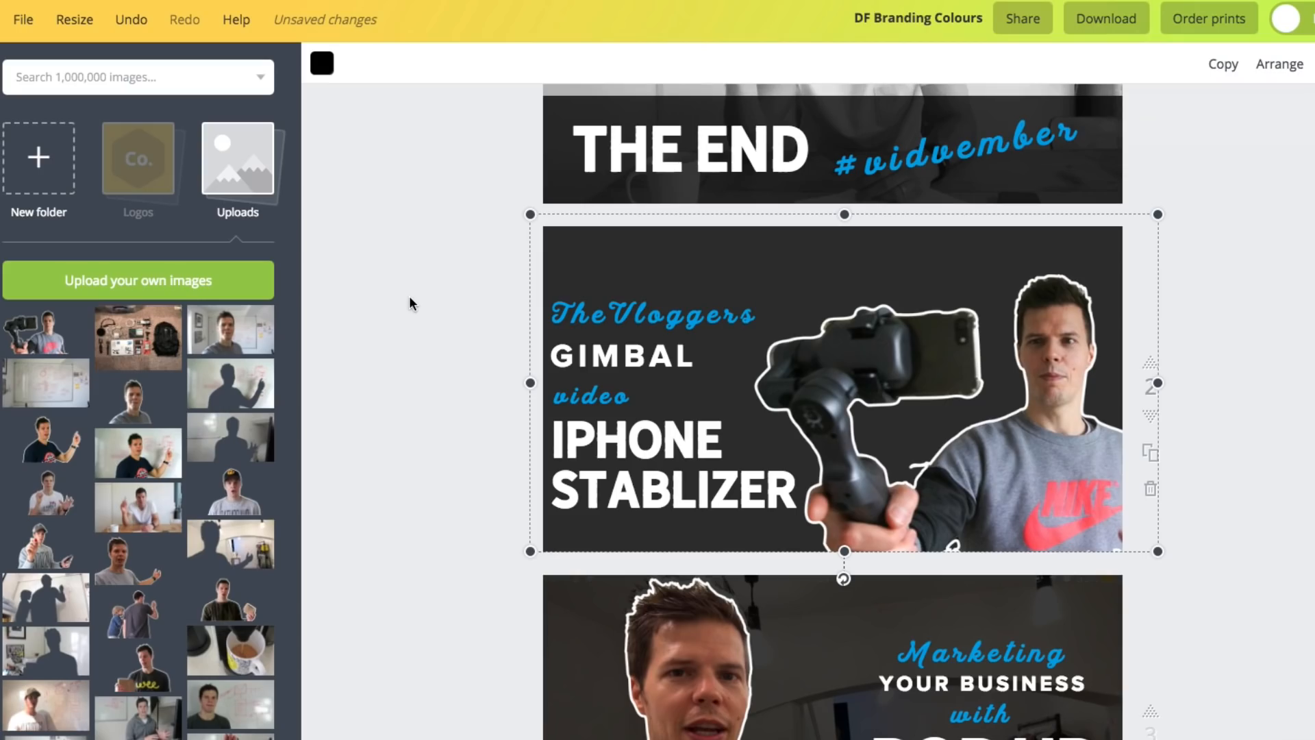
On page 11, move the cut-out and dark overlay aside and copy the blurred office photo behind them.
scroll(400, 530, "down", 10)
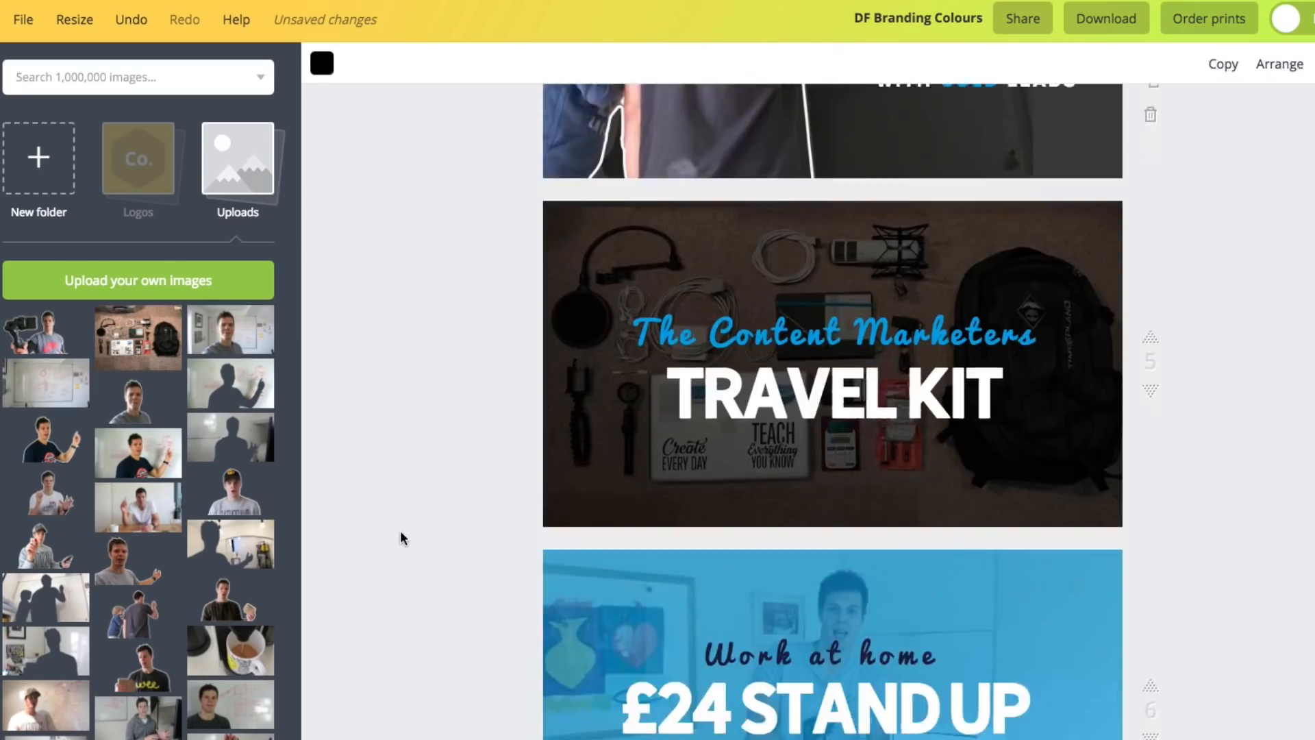
scroll(400, 530, "up", 8)
scroll(401, 530, "down", 15)
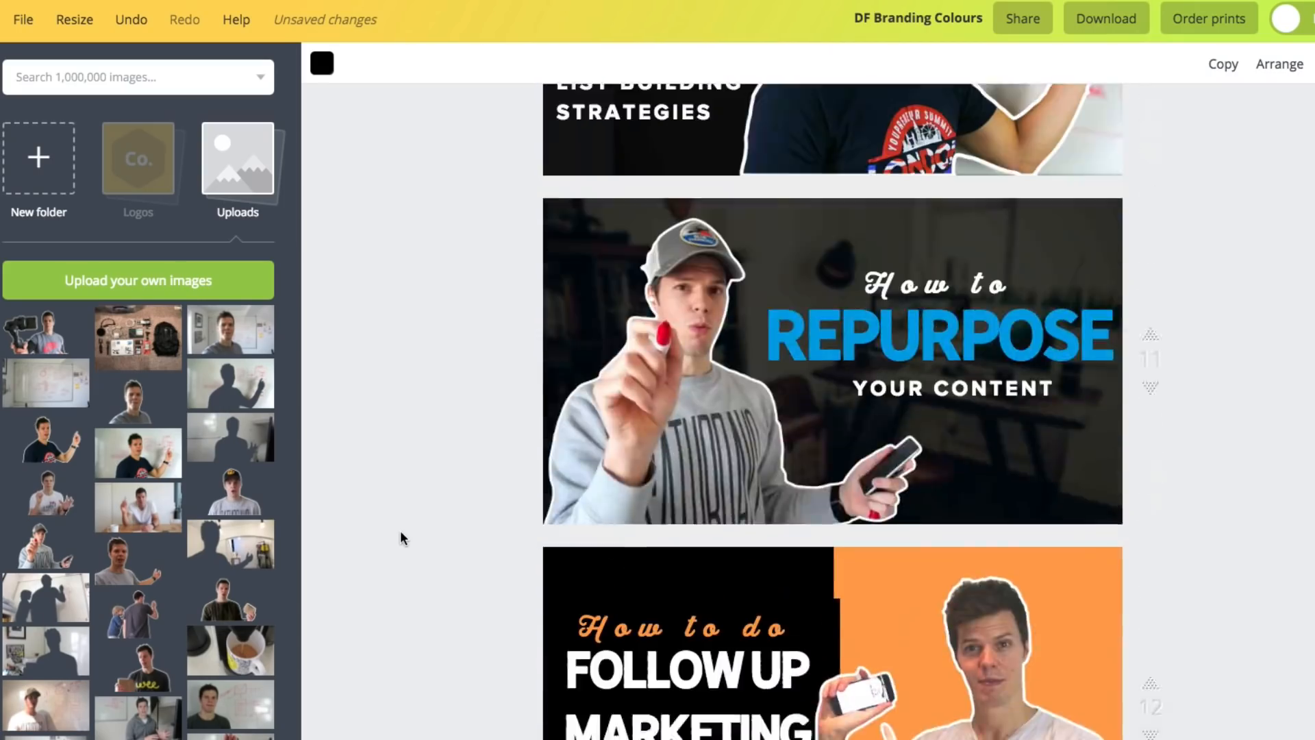
left_click(602, 373)
left_click_drag(624, 256, 620, 323)
left_click(619, 274)
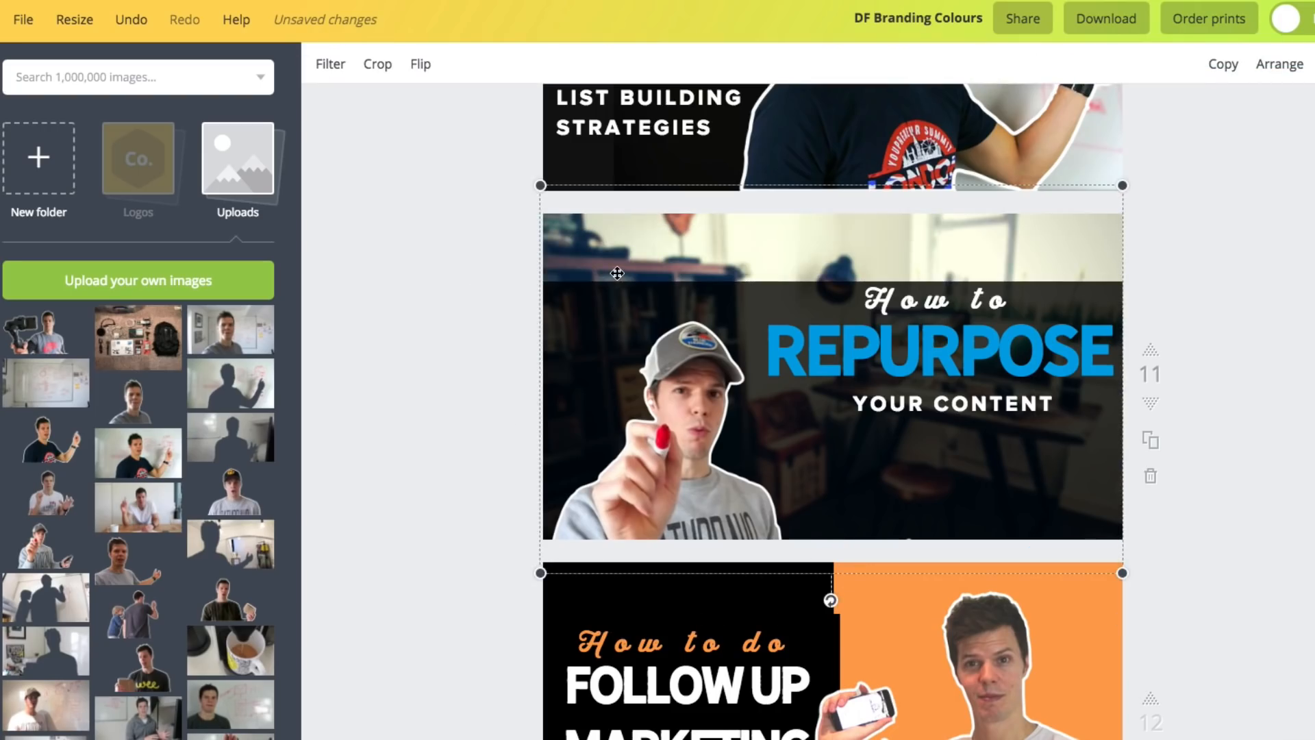
key("super+c")
key("super+v")
Paste the office photo onto page 2 and place it as the background behind the overlay, cut-out and text.
scroll(631, 237, "up", 20)
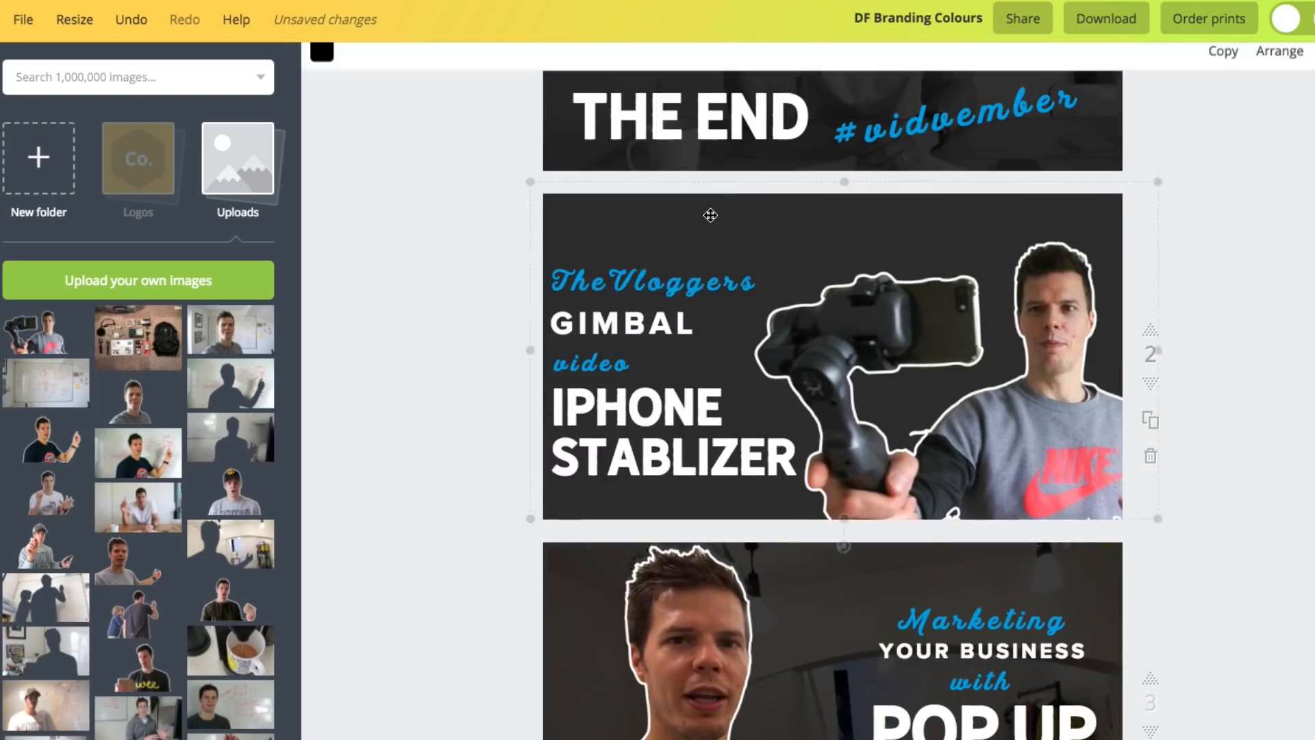
key("super+v")
left_click_drag(711, 215, 540, 266)
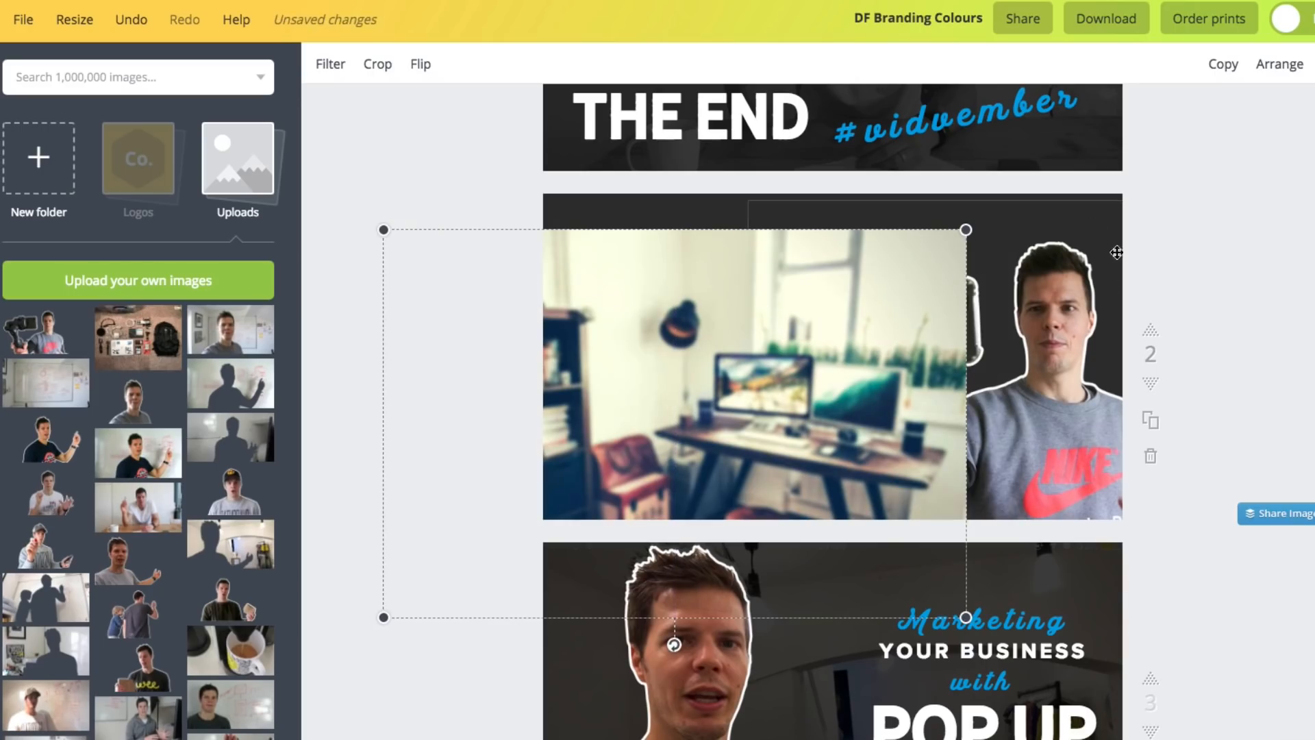
left_click_drag(707, 213, 719, 258)
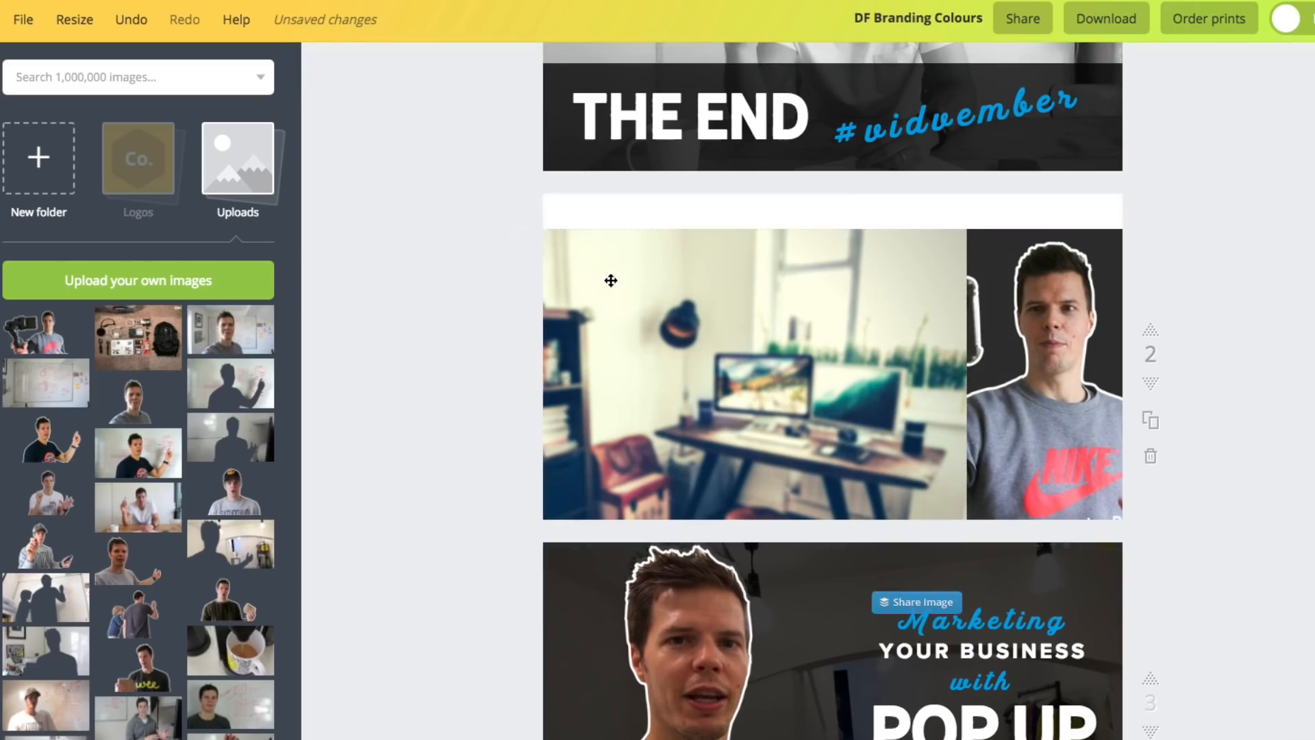
left_click_drag(623, 283, 709, 209)
left_click_drag(810, 227, 905, 226)
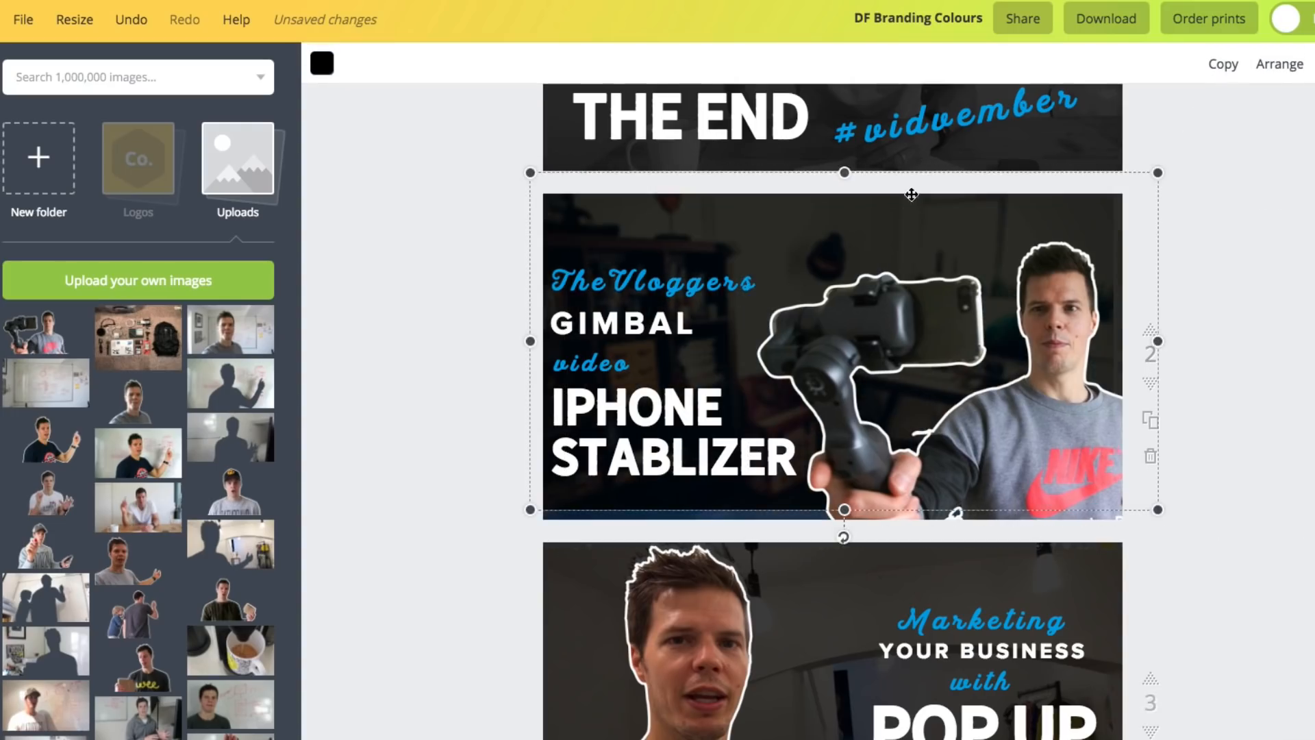
Move the cut-out on page 2 slightly up and closer to the text, and position the dark overlay to cover the whole page.
left_click_drag(920, 184, 881, 215)
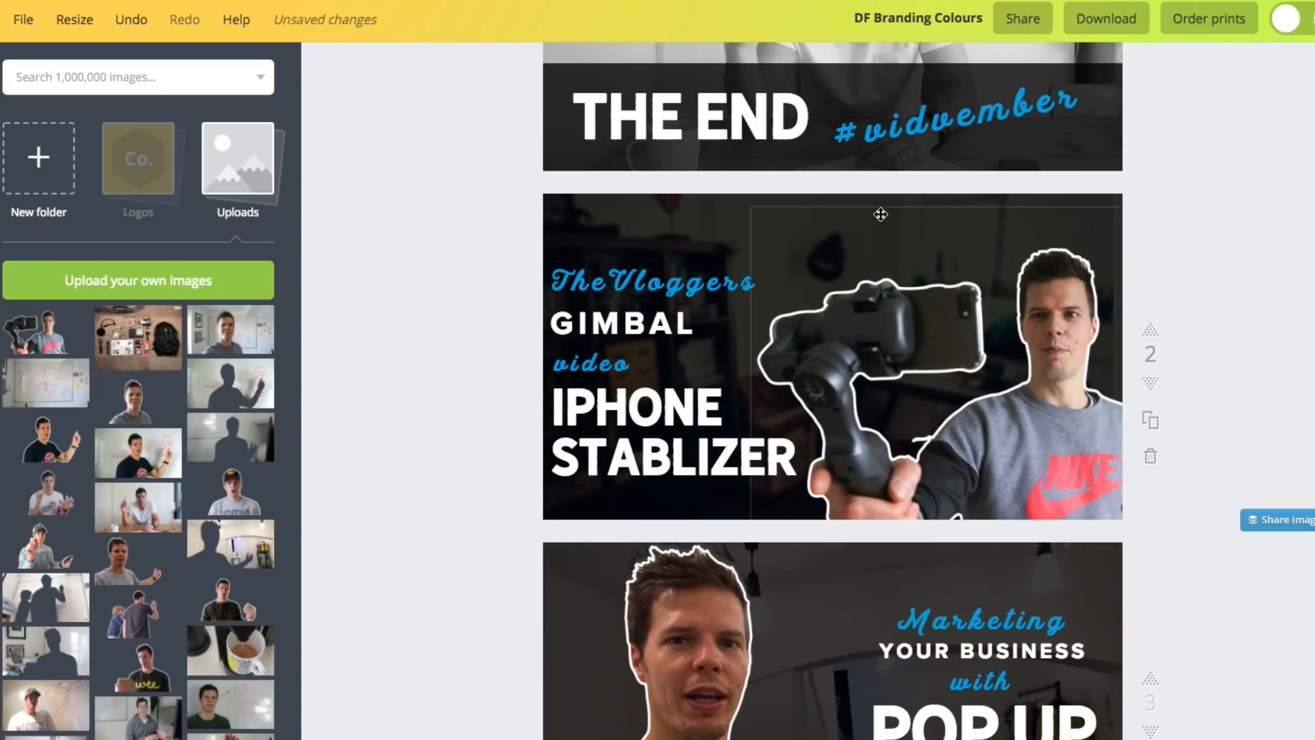
mouse_move(992, 318)
left_mouse_down()
mouse_move(969, 302)
mouse_move(981, 310)
left_mouse_up()
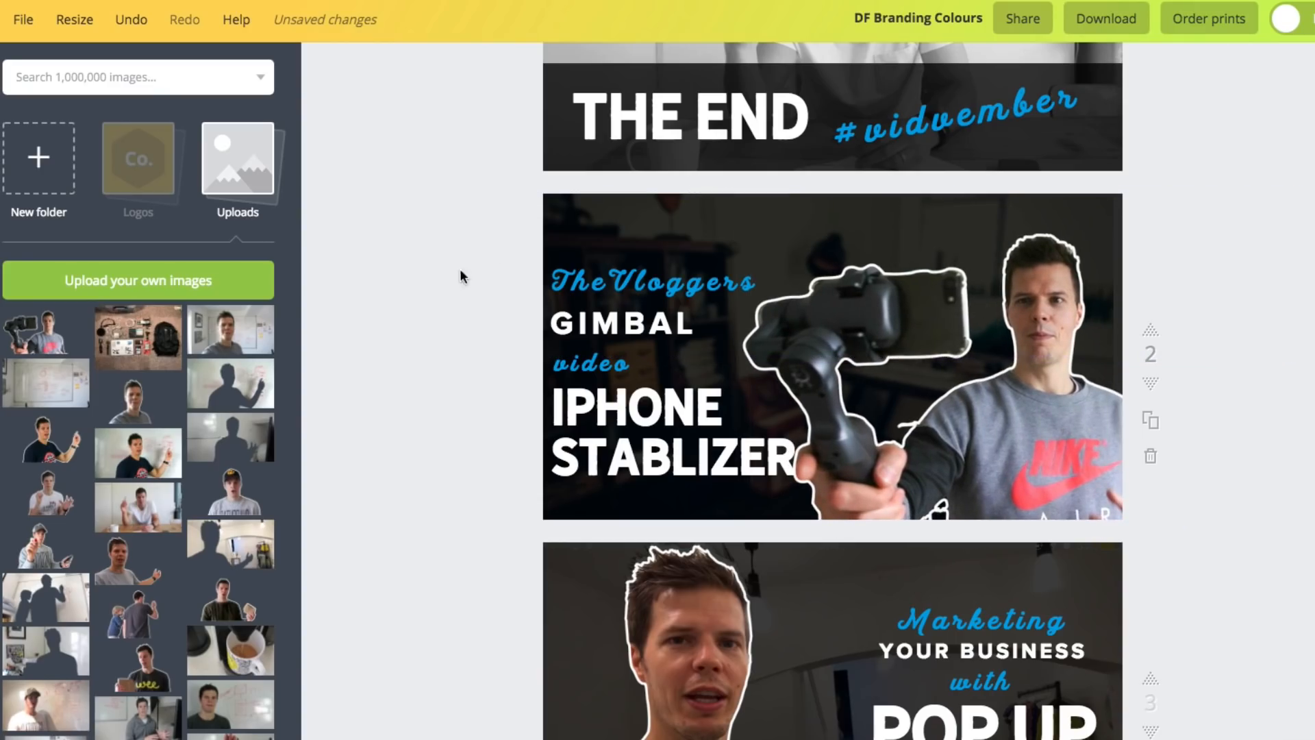
left_click(599, 242)
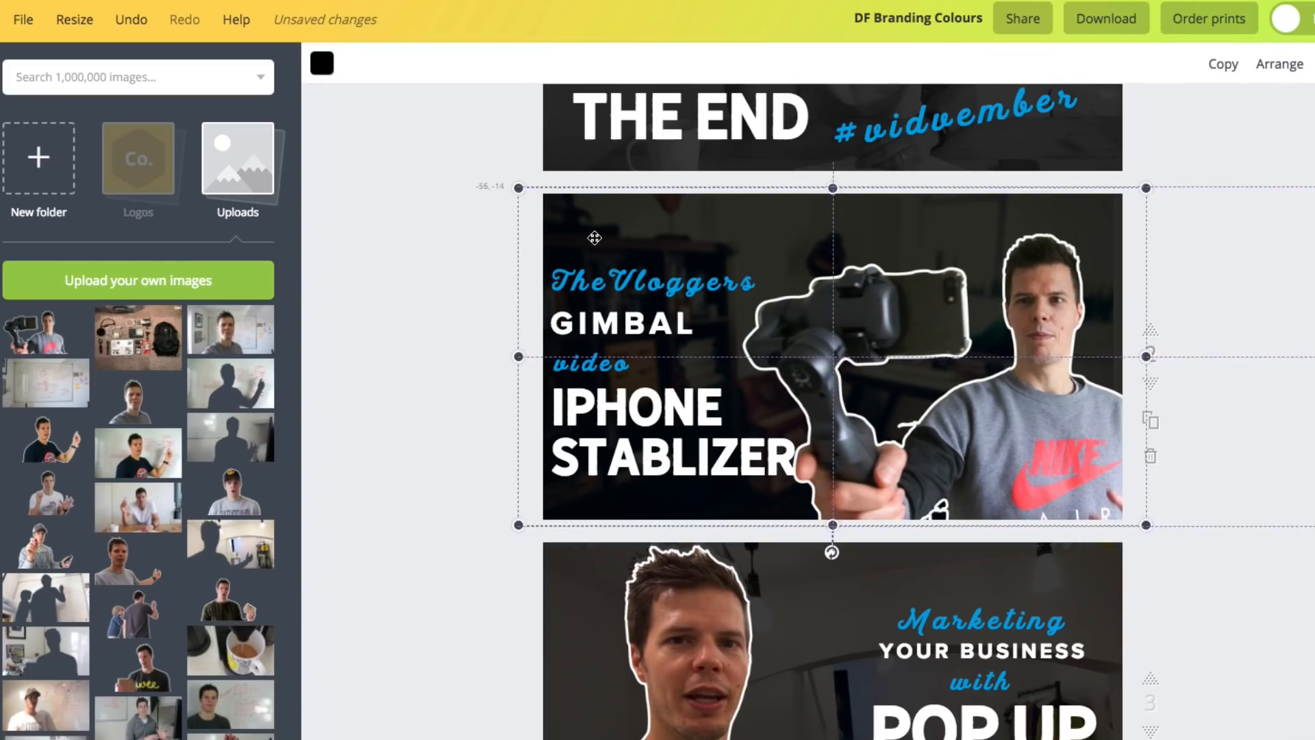
left_click(401, 256)
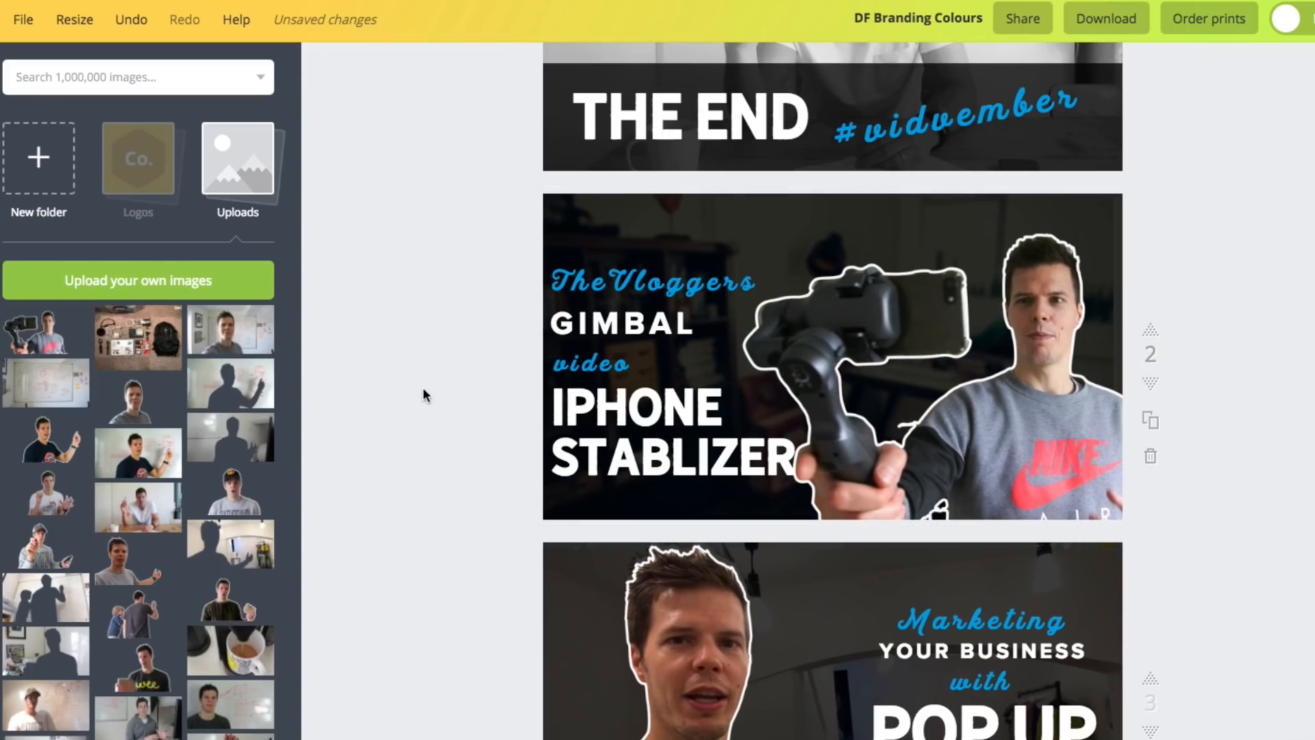